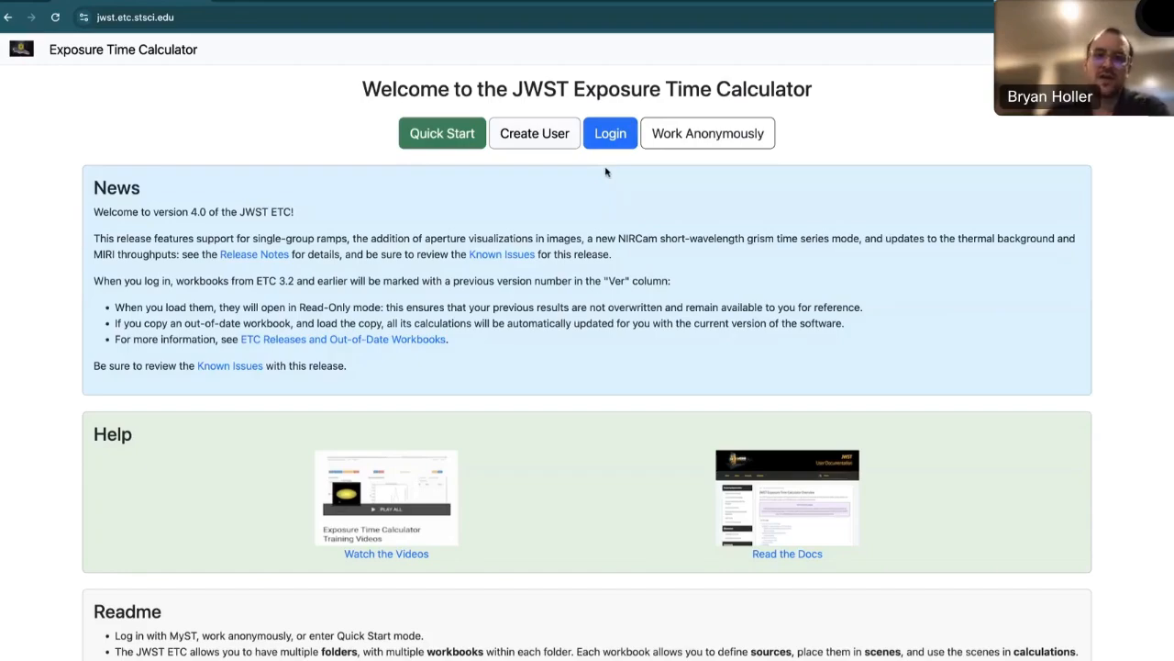
- Start an anonymous session, create a new workbook and load it
click(688, 147)
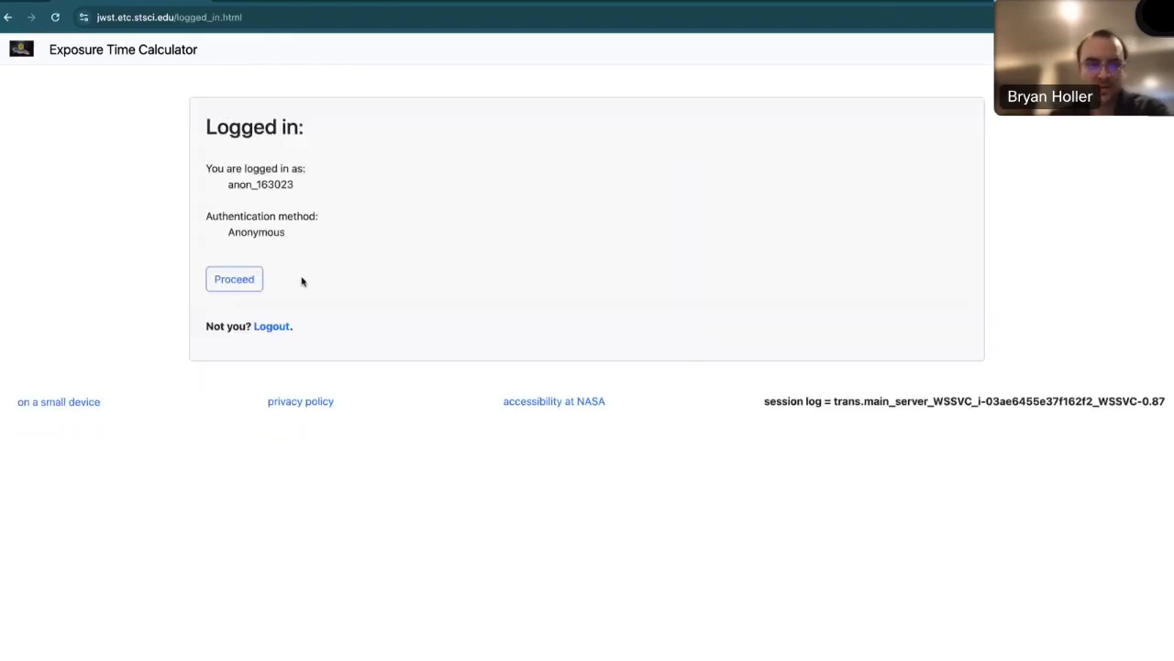
click(246, 280)
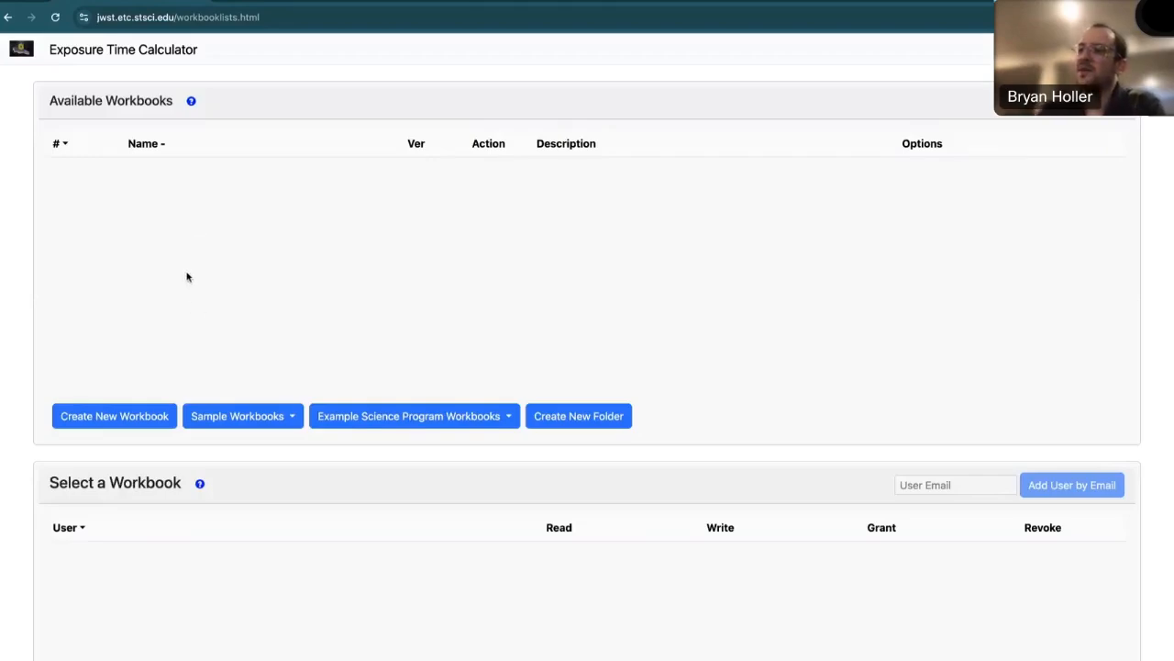
click(122, 417)
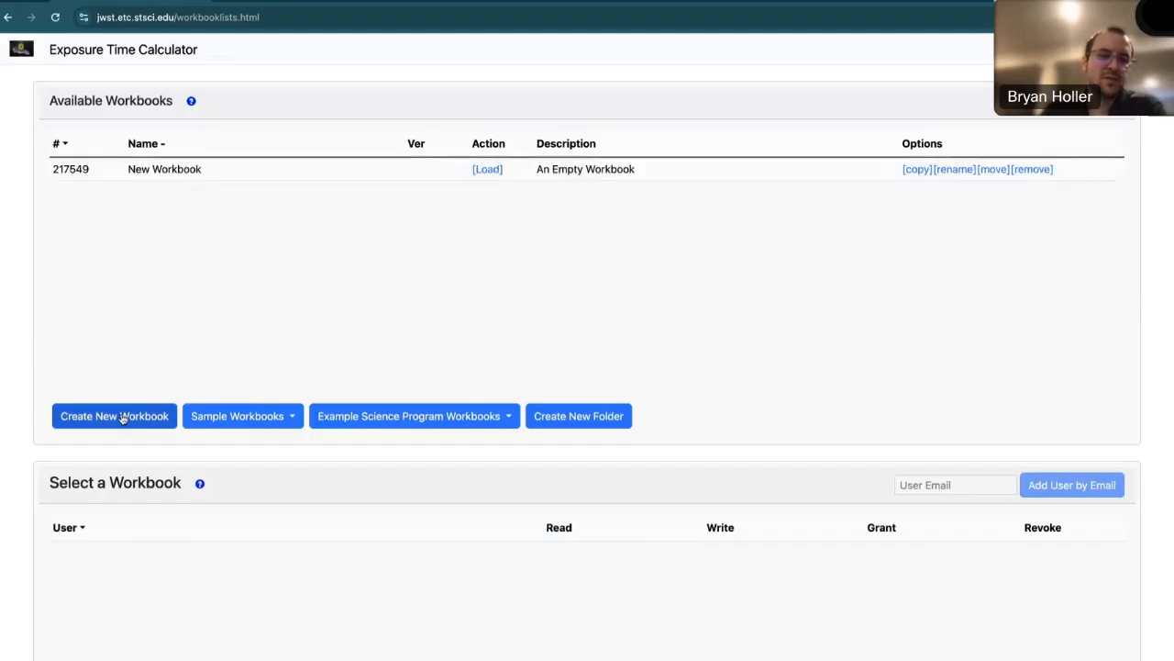
click(486, 170)
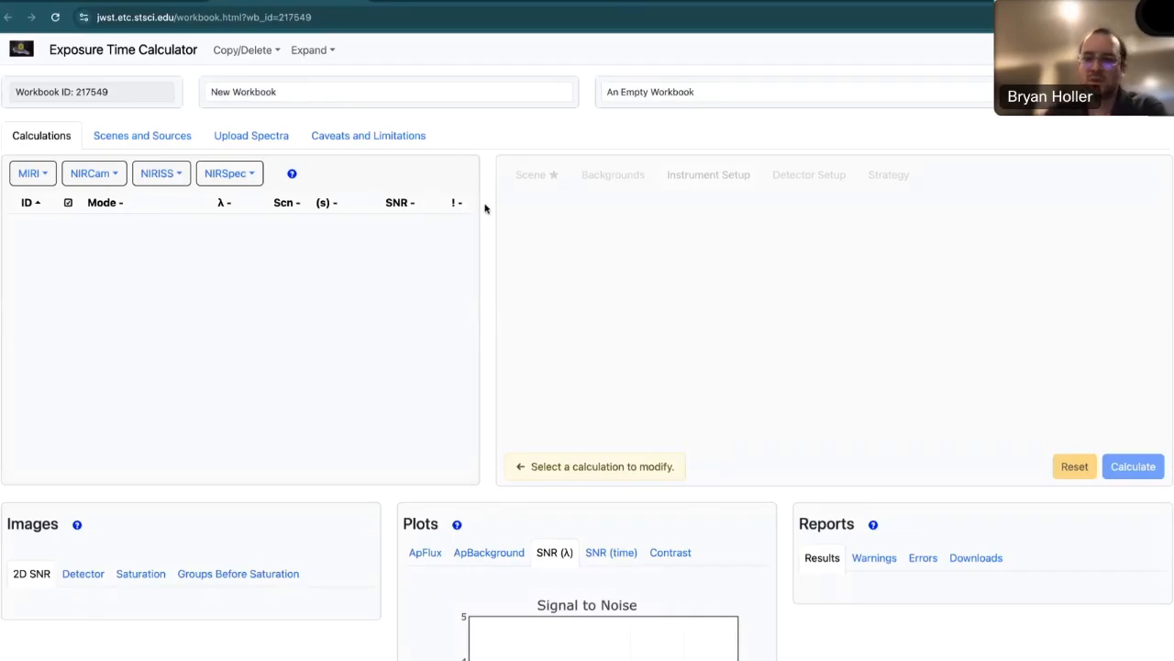
- Select Scene 1 and its default source in Scenes and Sources, and examine the scene sketch and source spectrum
click(160, 139)
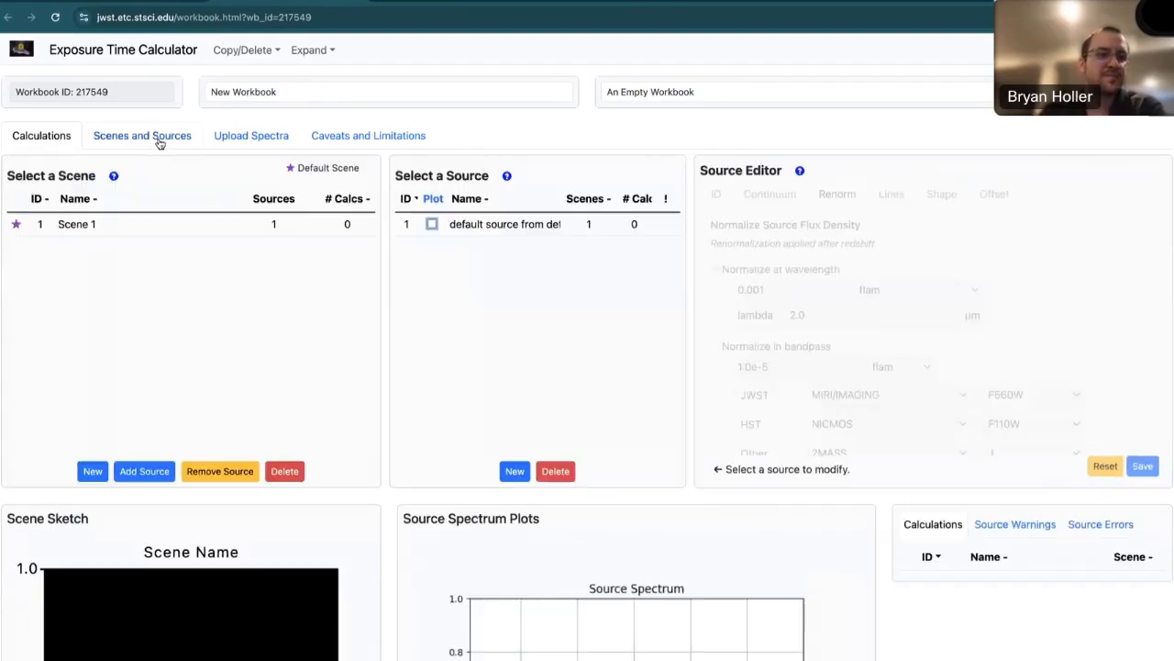
click(57, 136)
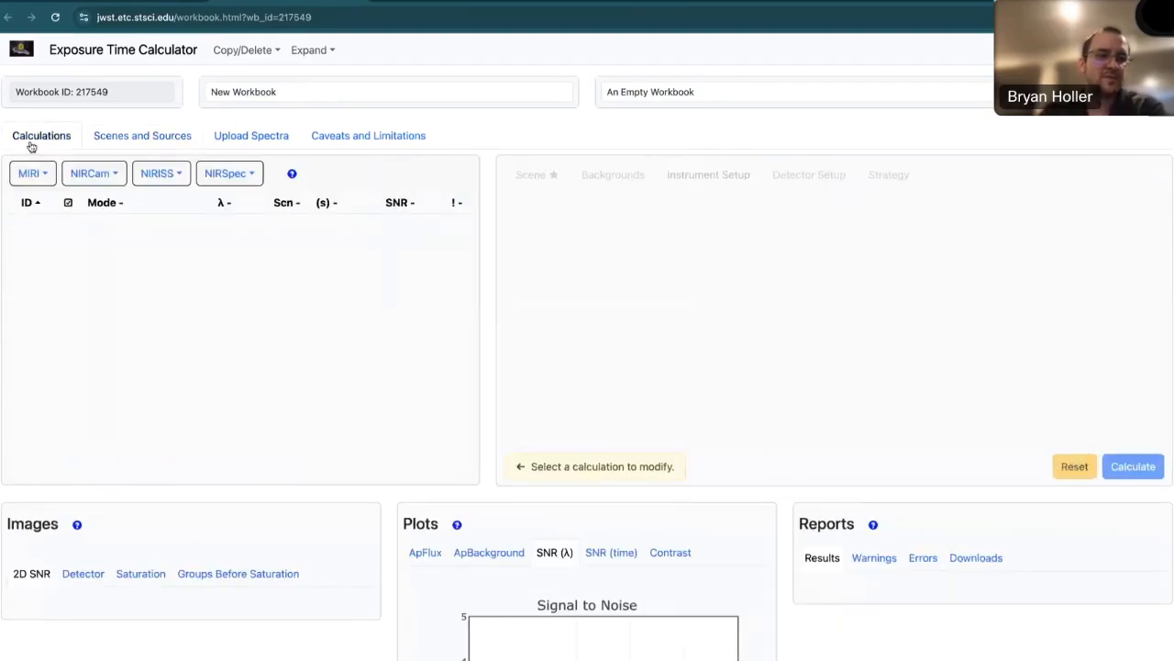
click(143, 139)
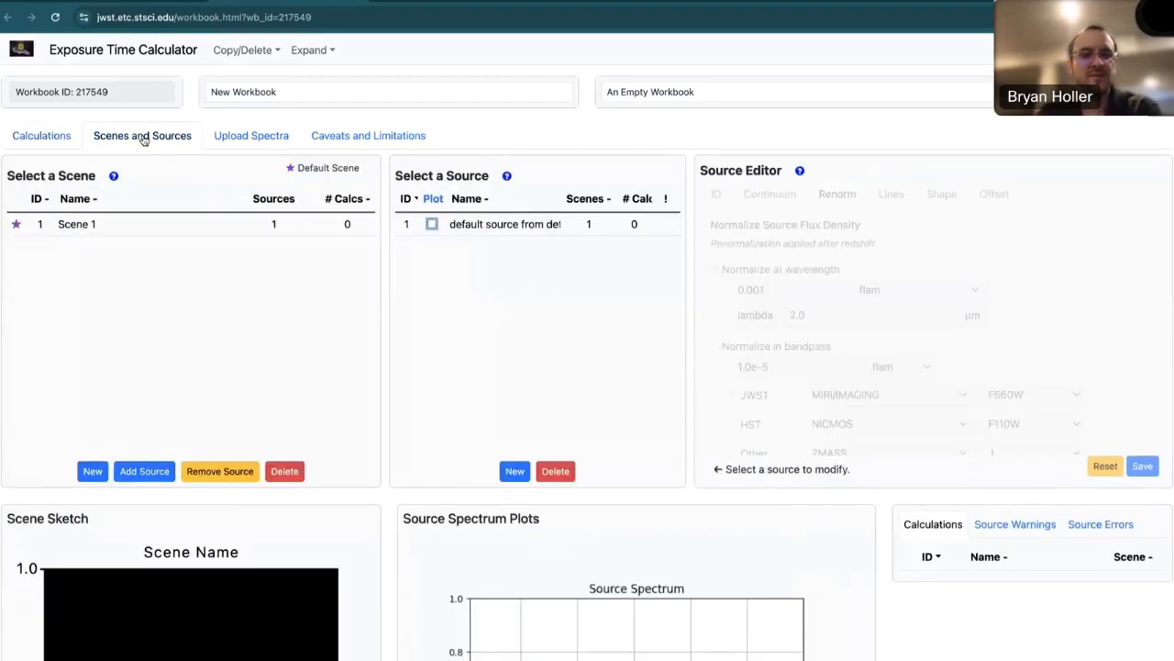
click(196, 233)
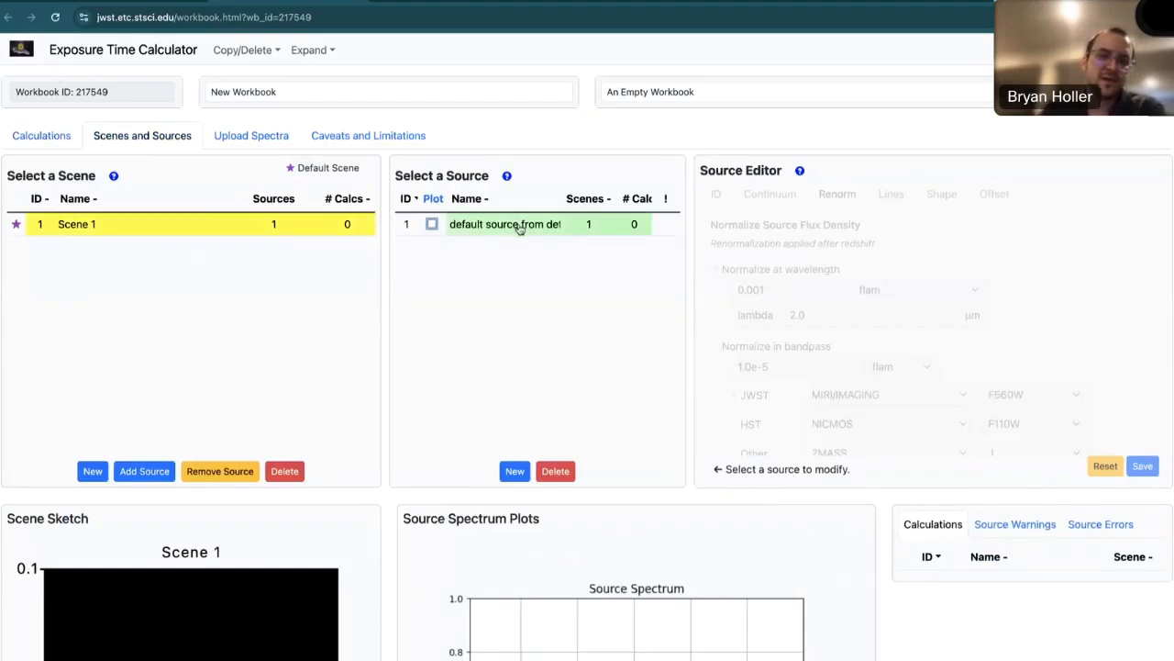
click(519, 229)
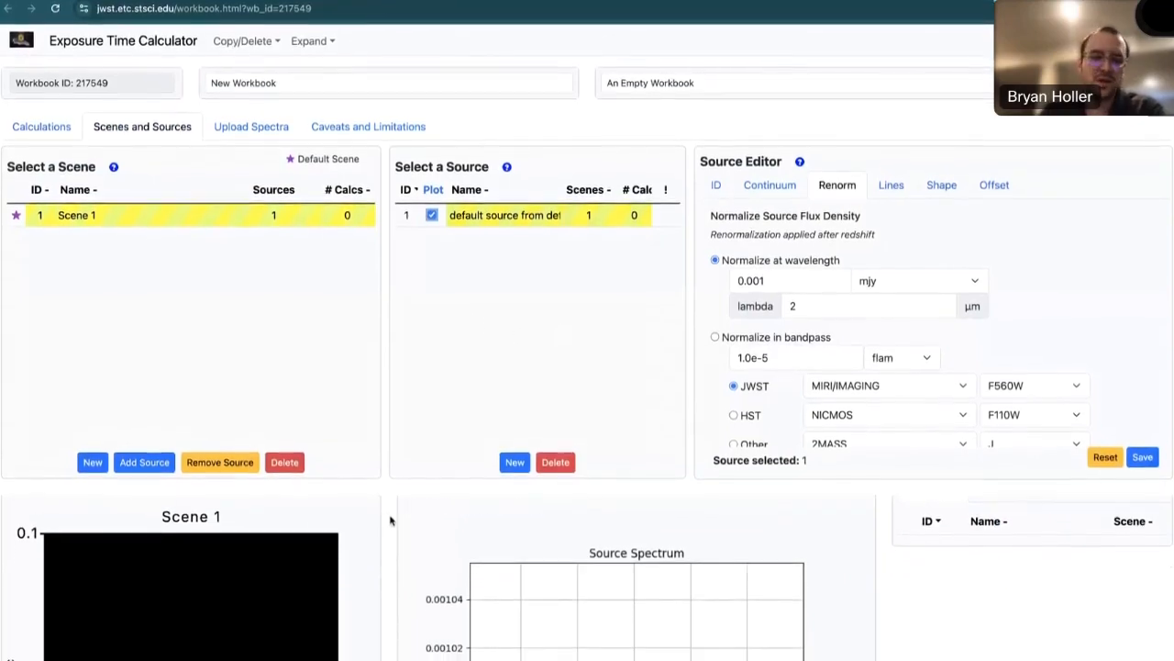
scroll(390, 520, down, 3)
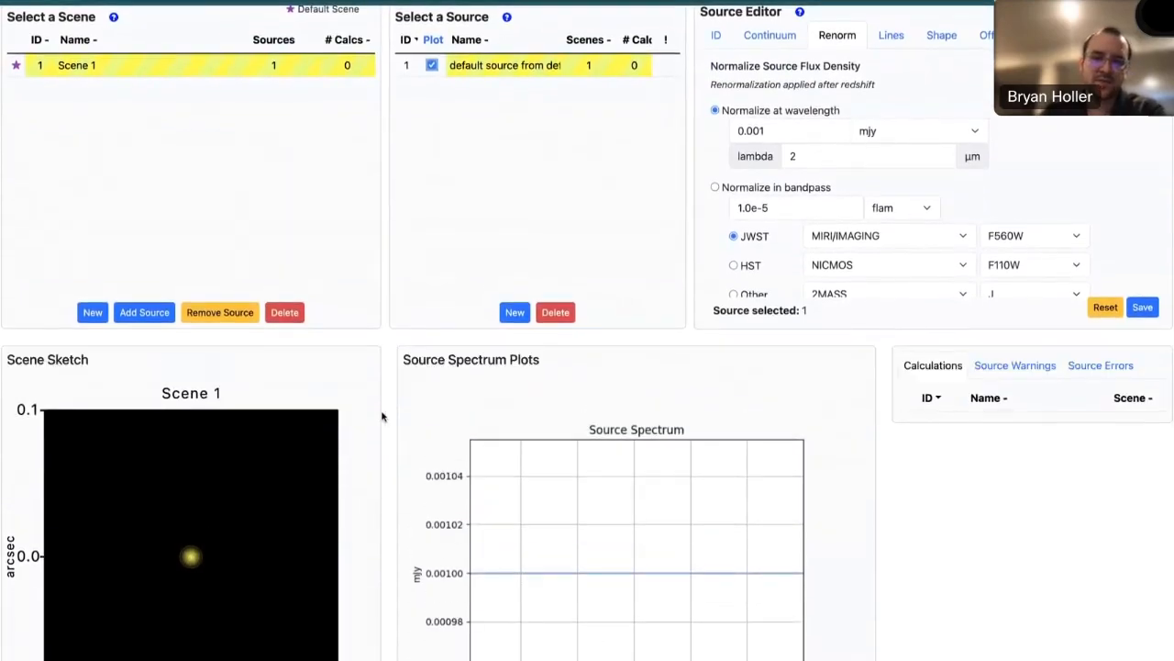
scroll(383, 414, up, 2)
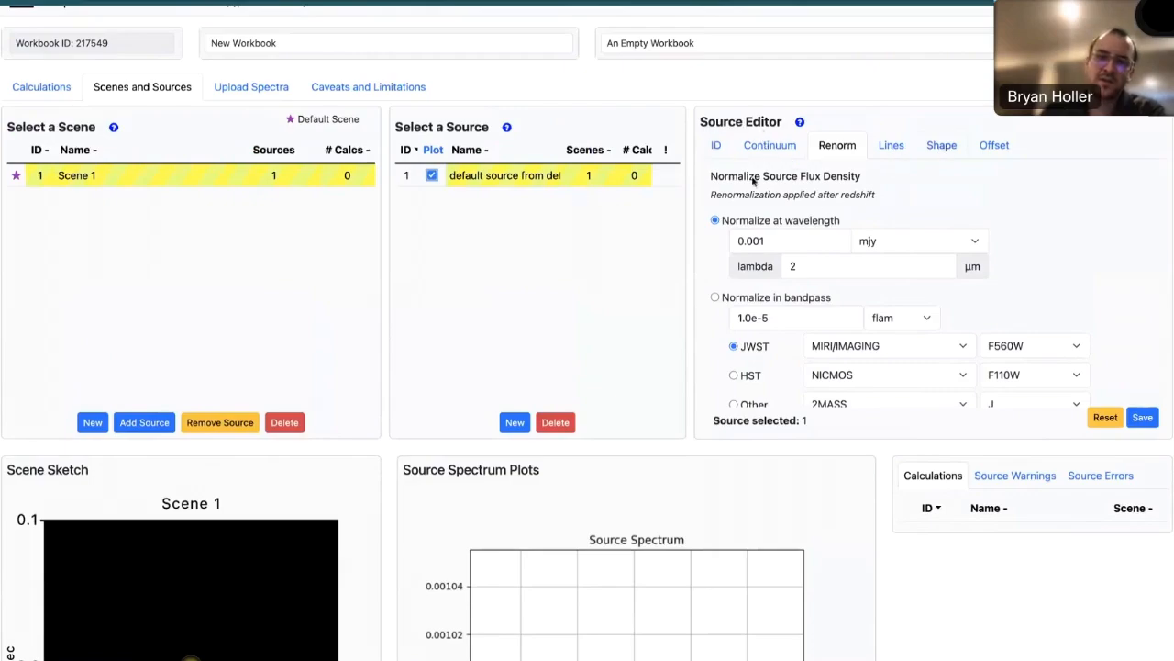
- Try an extended shape with a Power Law flux distribution on the default source and inspect the scene sketch
click(943, 148)
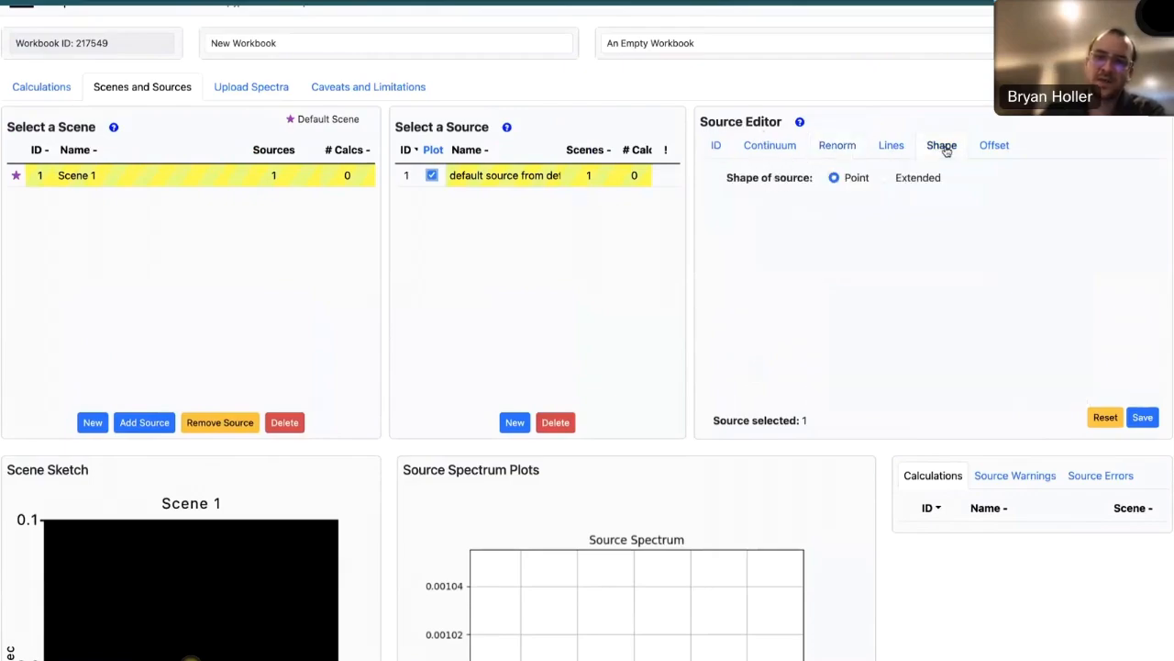
click(885, 179)
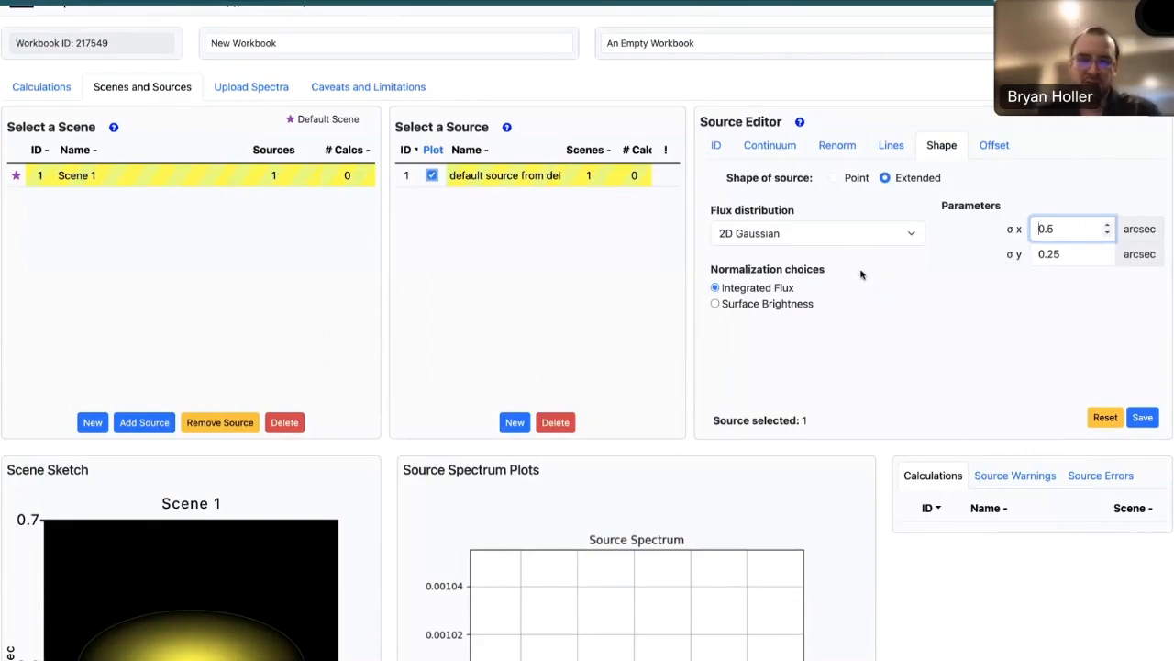
click(873, 238)
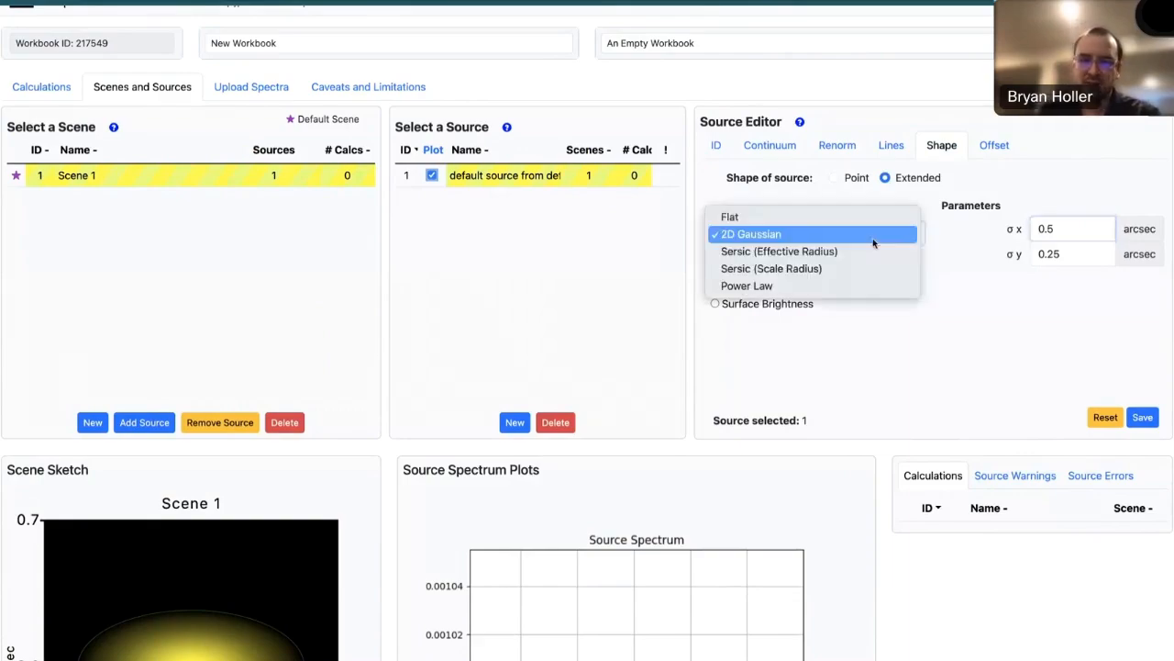
click(867, 284)
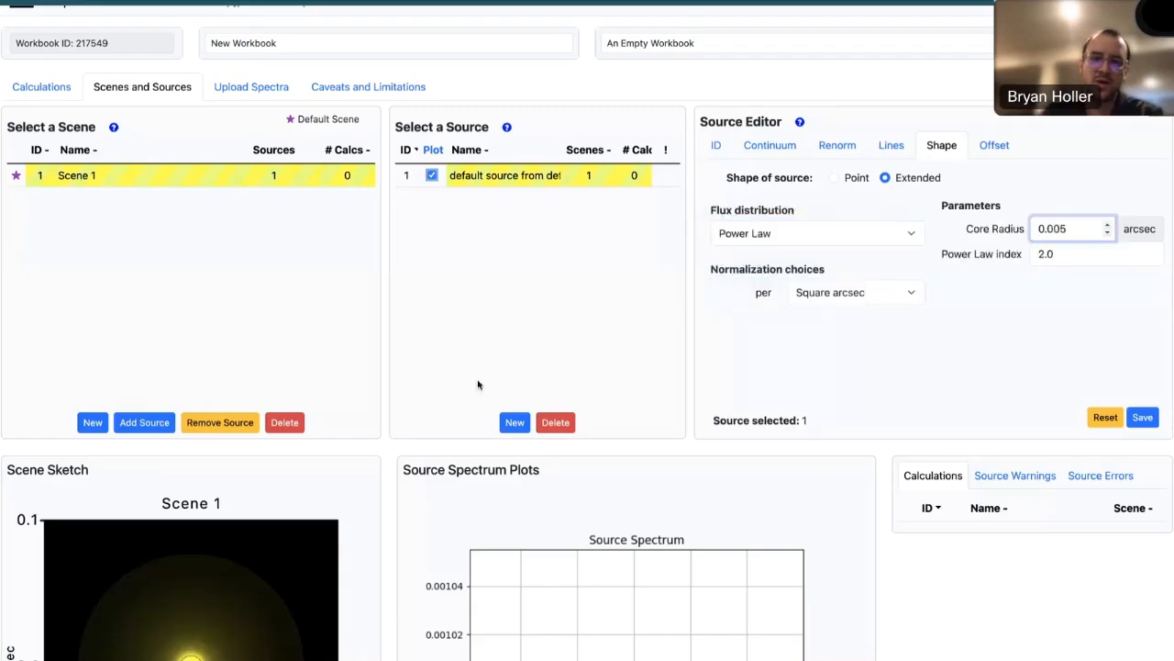
scroll(382, 447, down, 2)
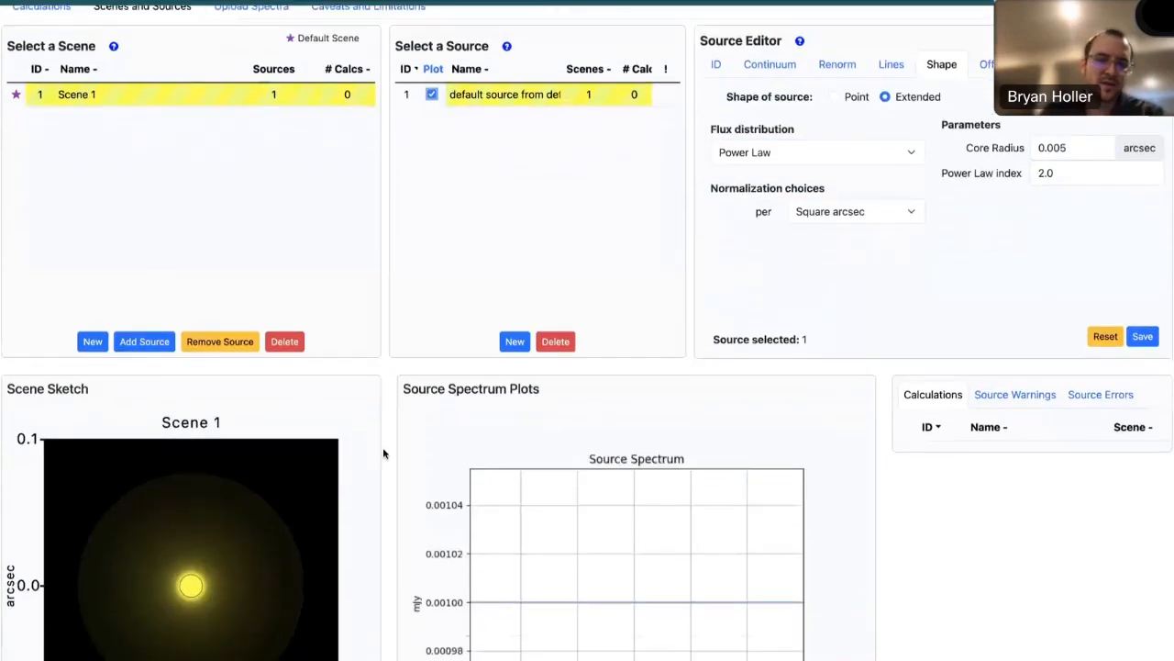
scroll(382, 446, down, 1)
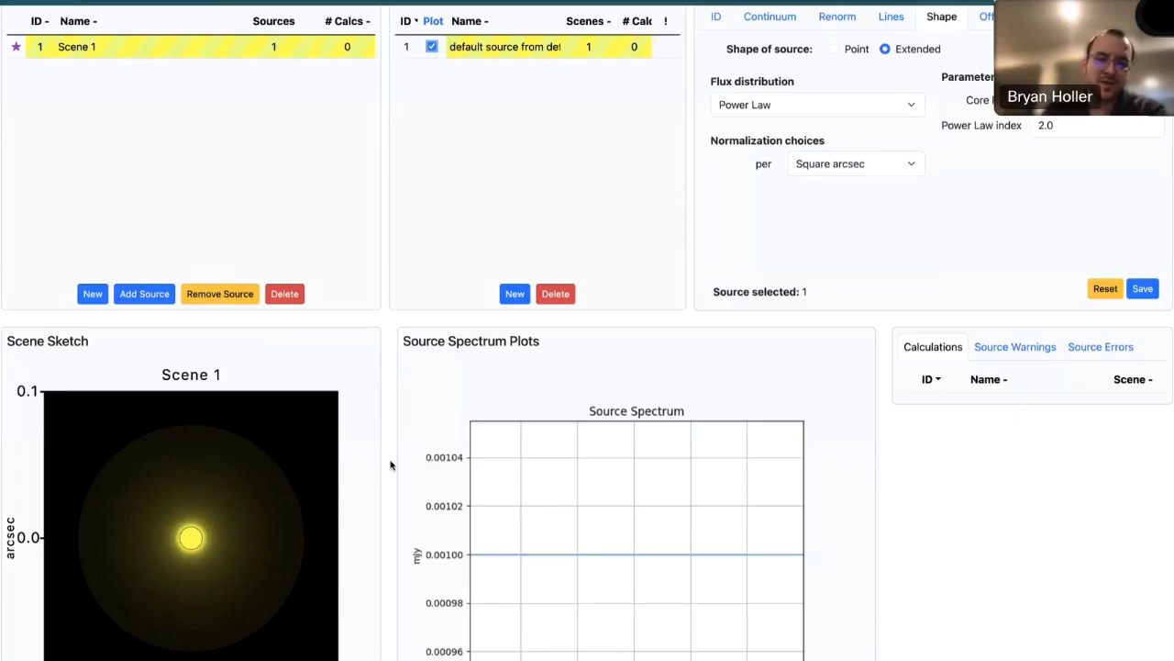
scroll(390, 465, up, 1)
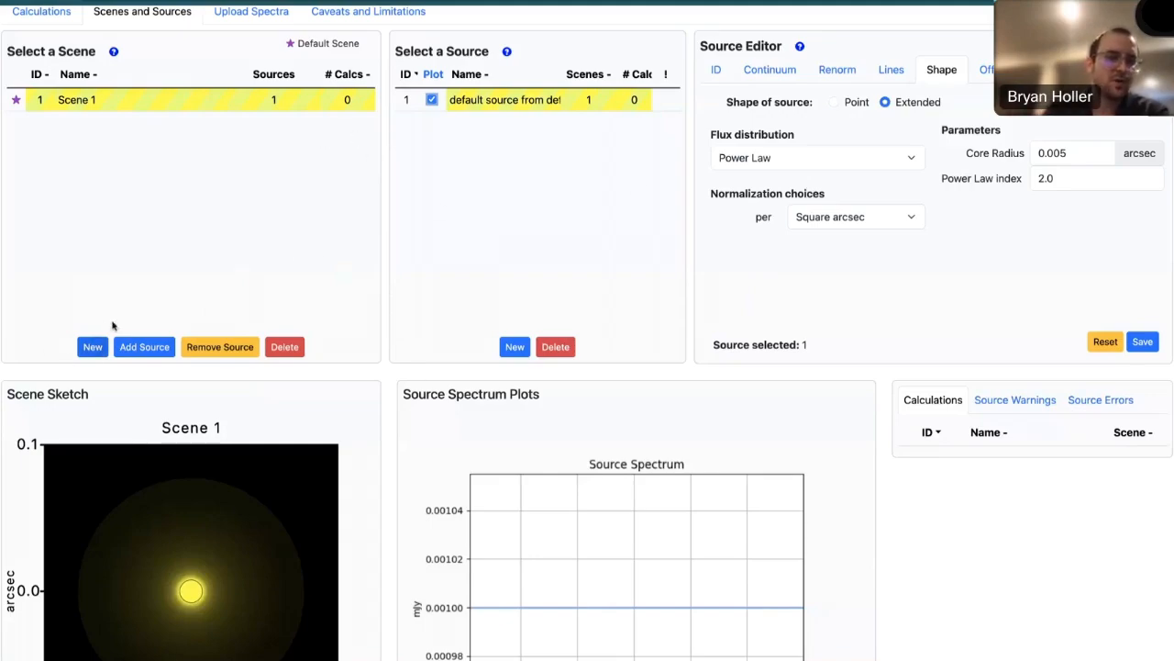
- Create one new scene and two new sources
click(91, 347)
click(515, 349)
click(514, 349)
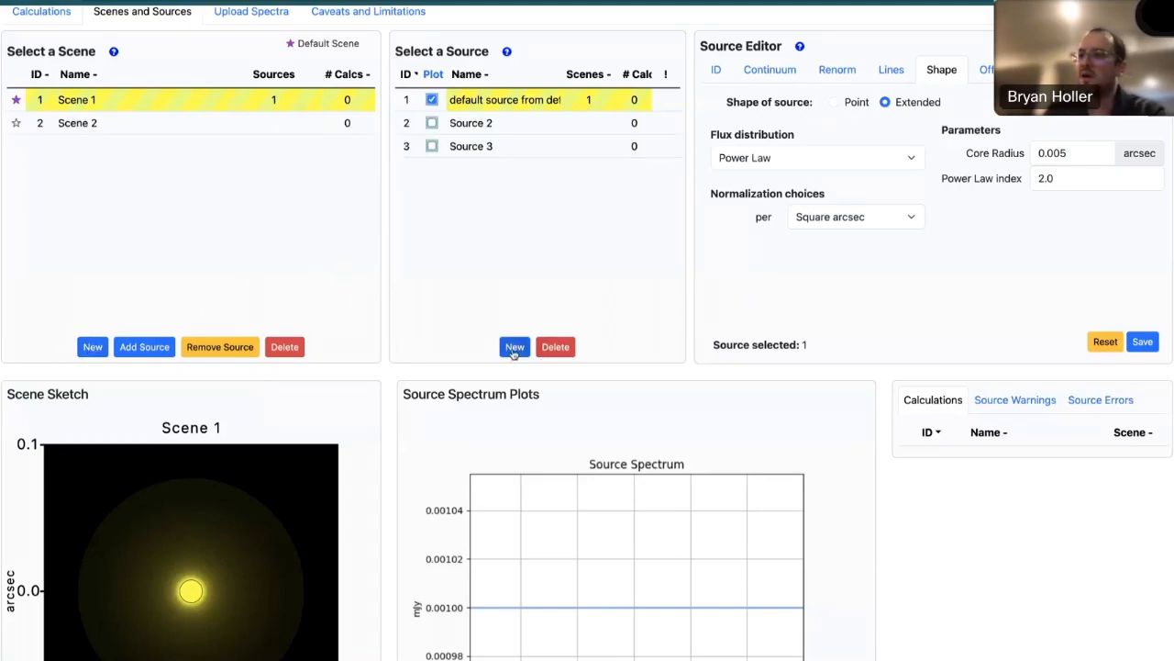
- Discard the unsaved changes to the default source and add Source 2 and Source 3 to Scene 2
click(458, 122)
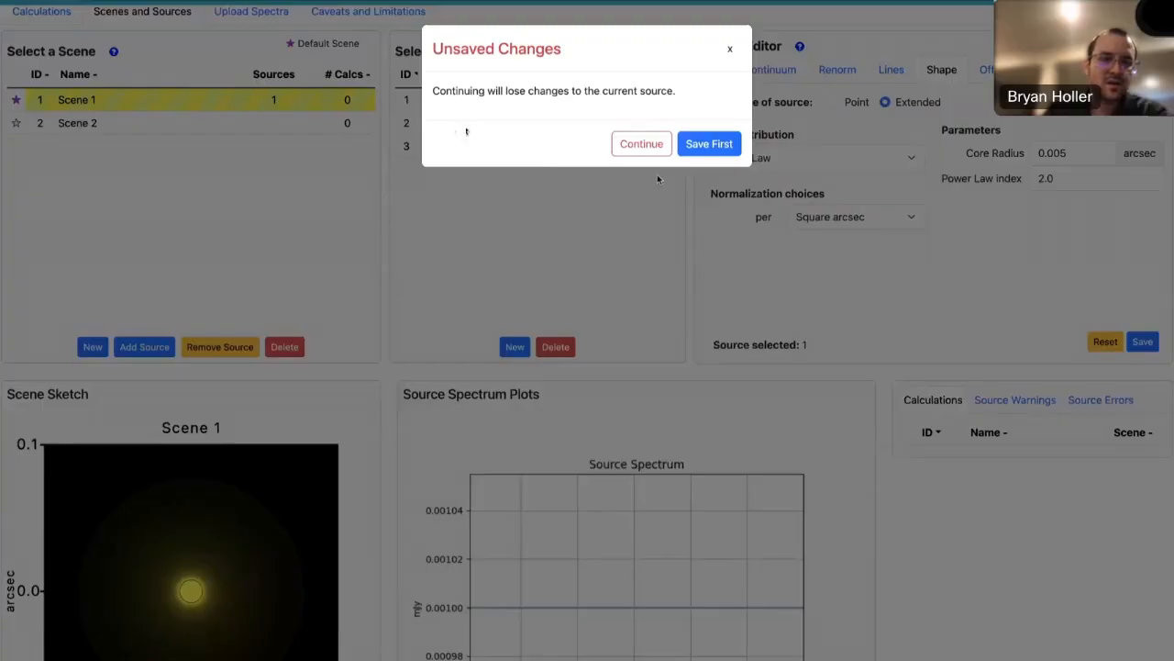
click(641, 144)
click(302, 128)
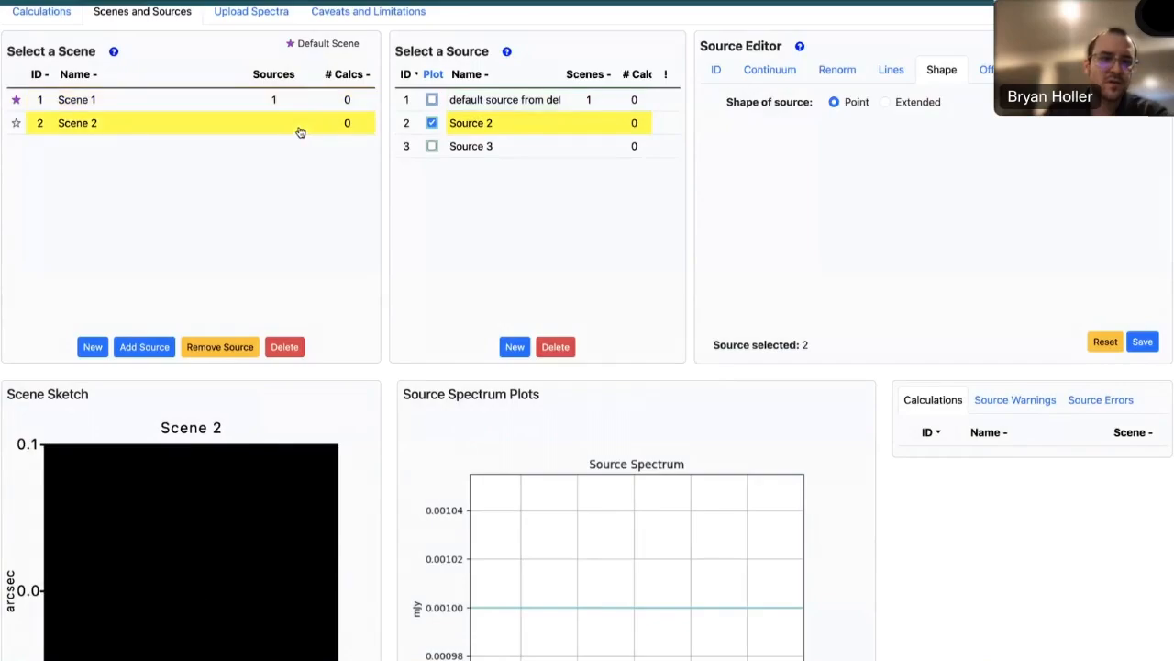
click(149, 346)
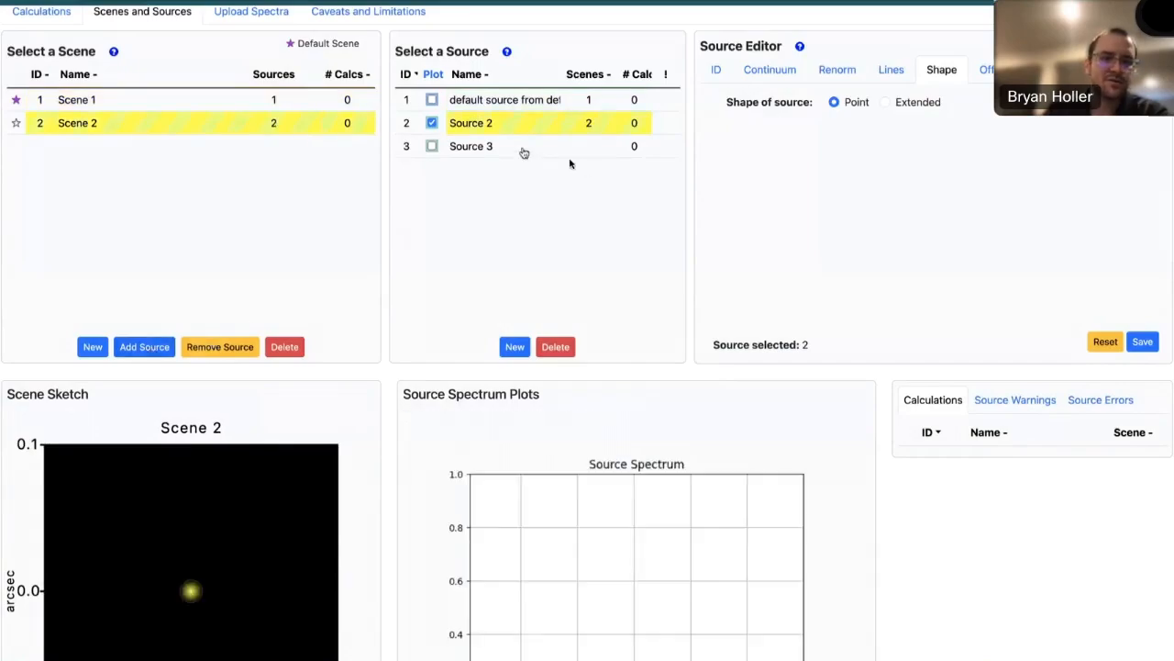
click(528, 151)
click(150, 347)
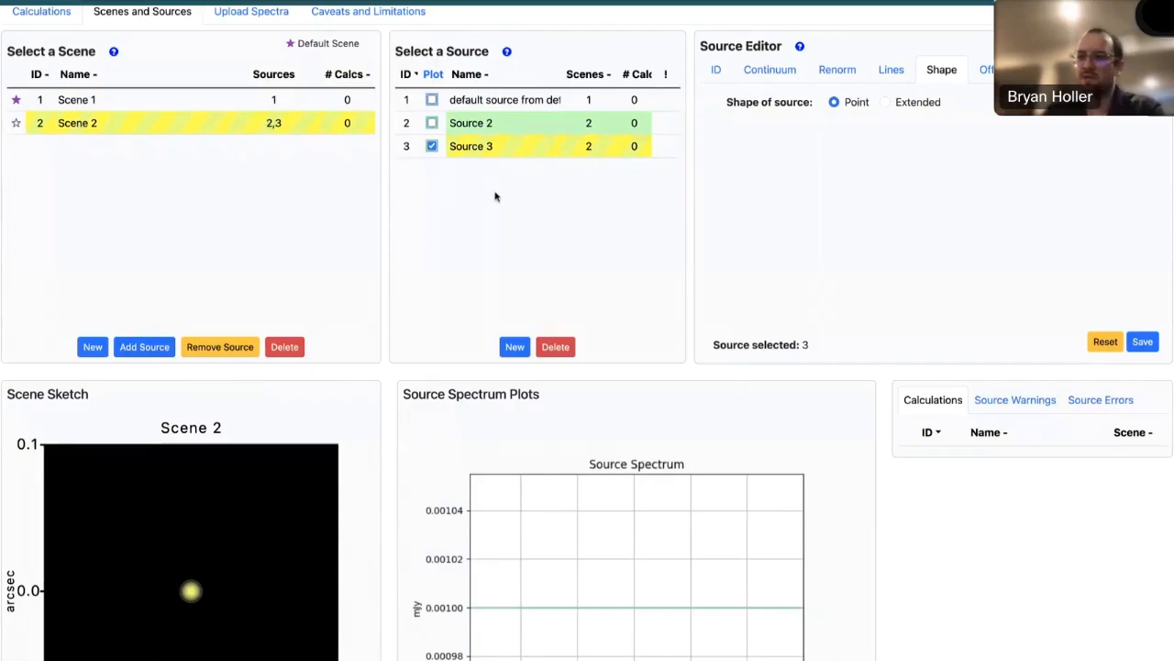
- With Source 2 selected, enter "Asteroid Reflected" as the name in the Scene Identity Information
click(510, 123)
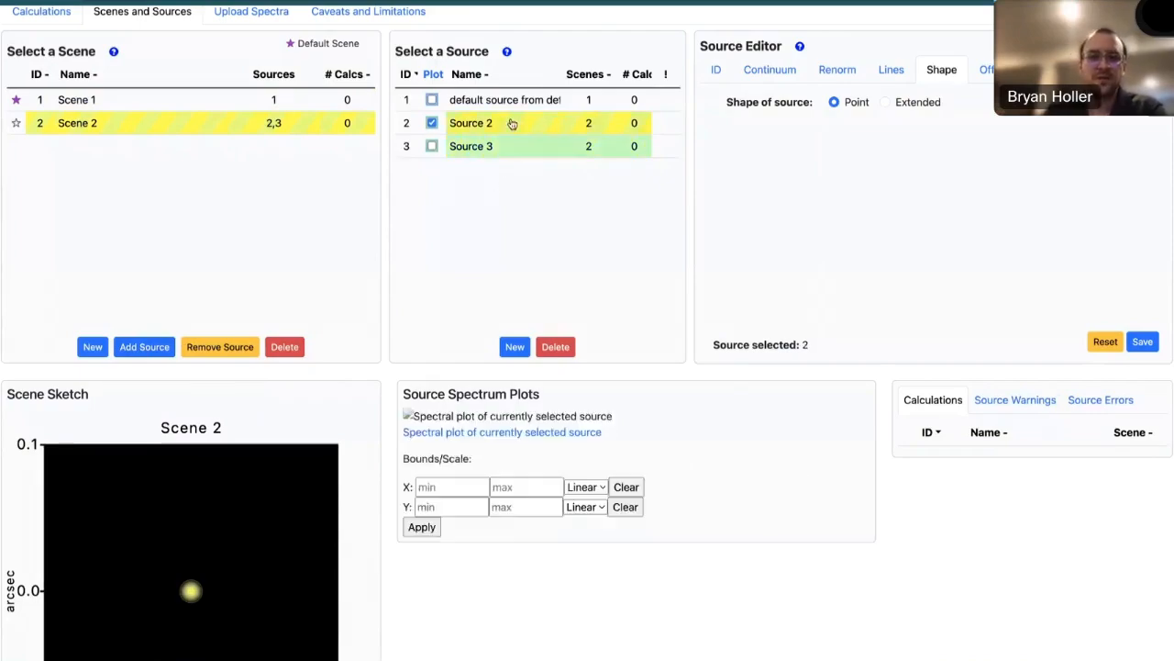
click(717, 72)
click(775, 134)
text(A)
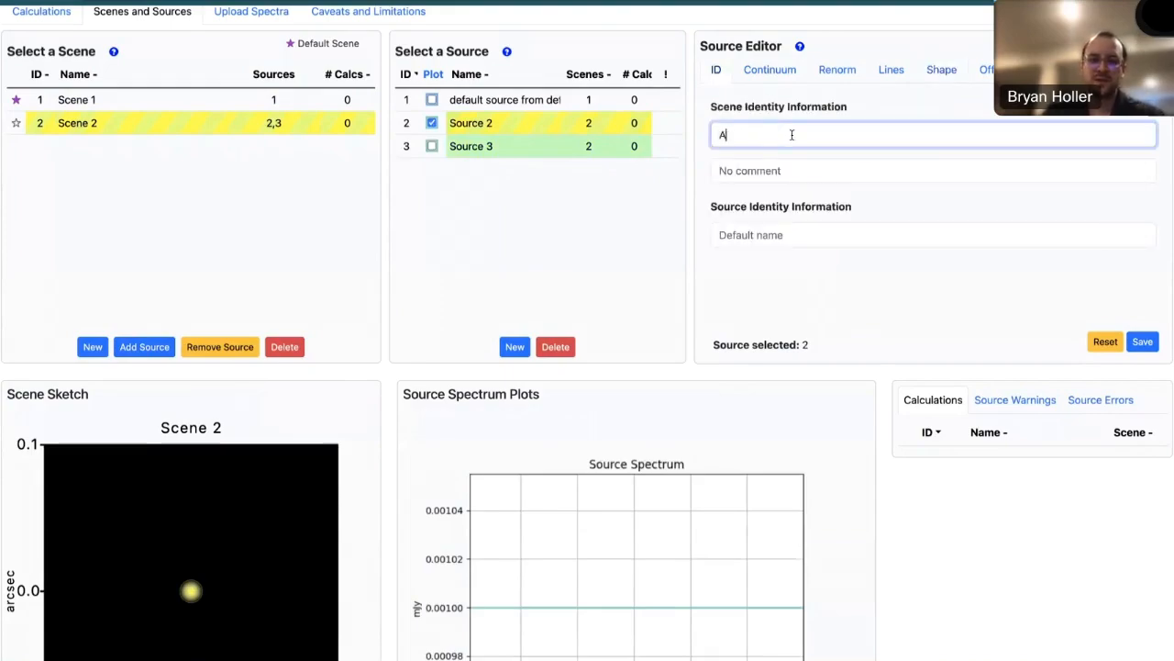
text(steroid Reflected)
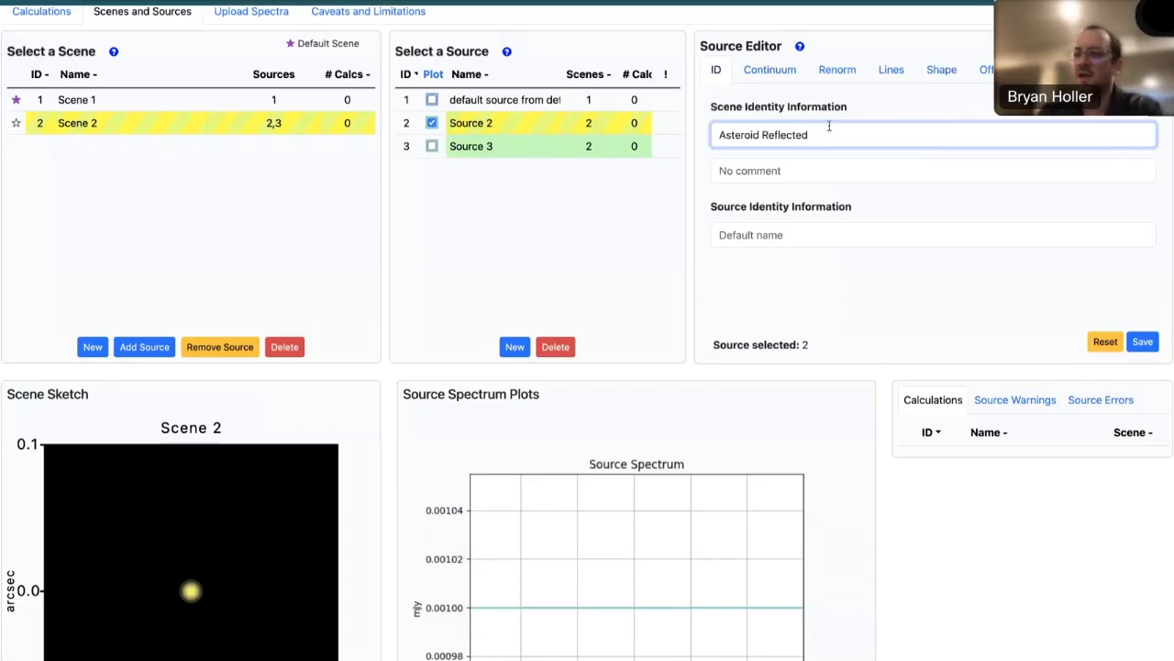
- Set Source 2's continuum to the Phoenix Stellar Models spectrum G2V 5800K log(g)=4.5
click(770, 73)
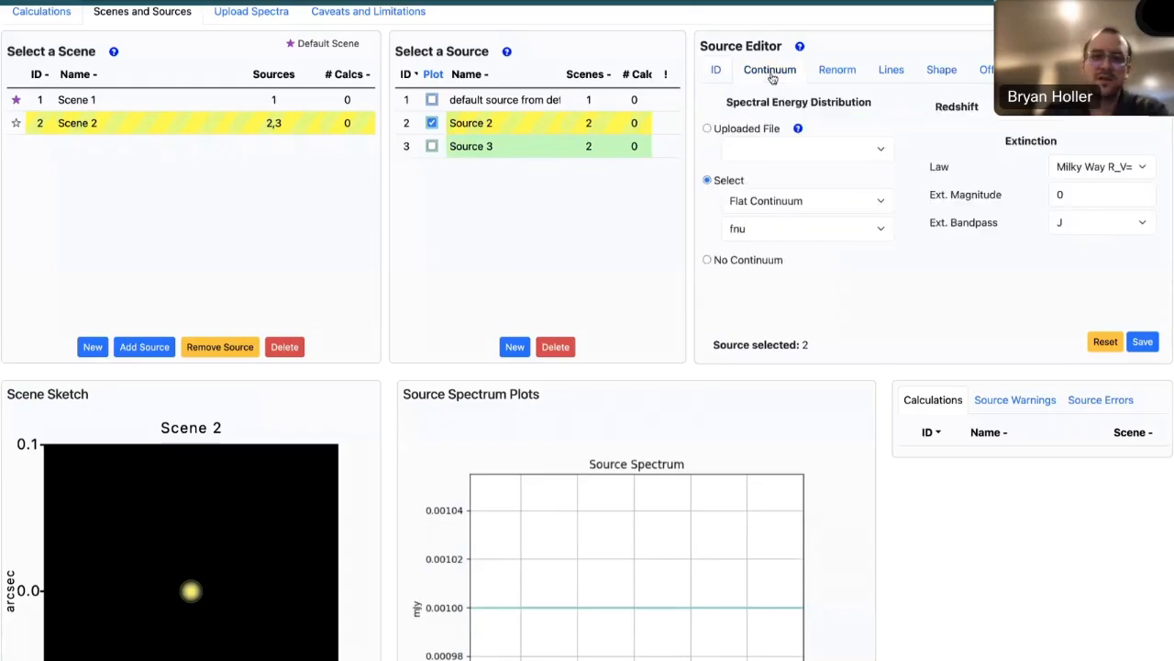
click(795, 204)
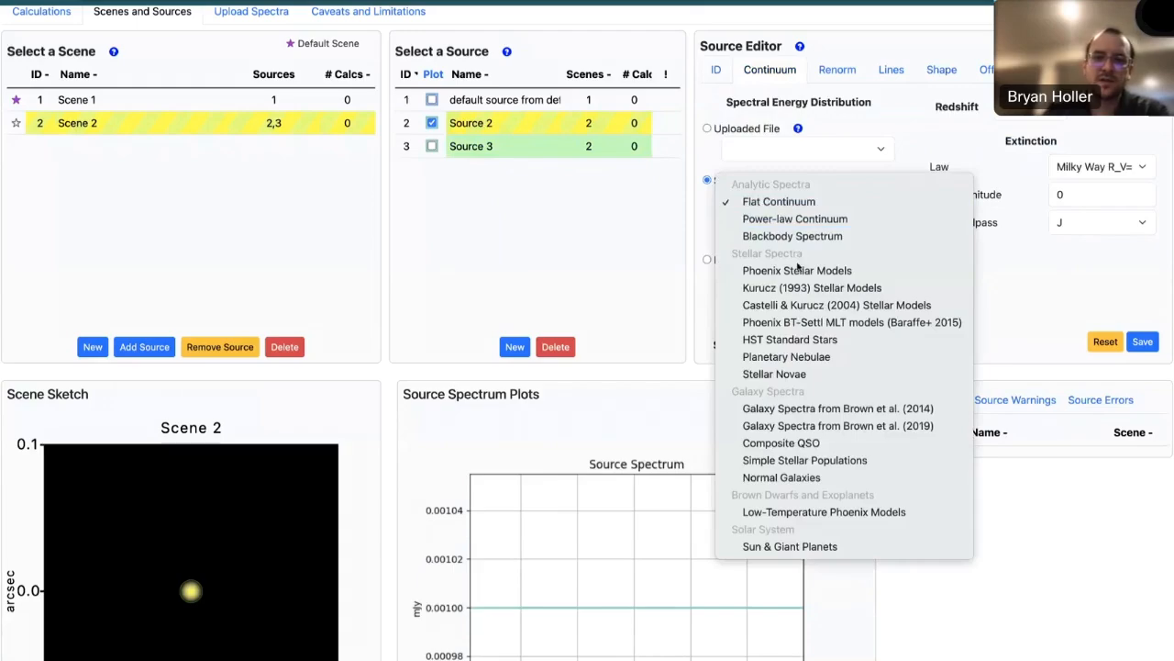
click(870, 270)
click(862, 233)
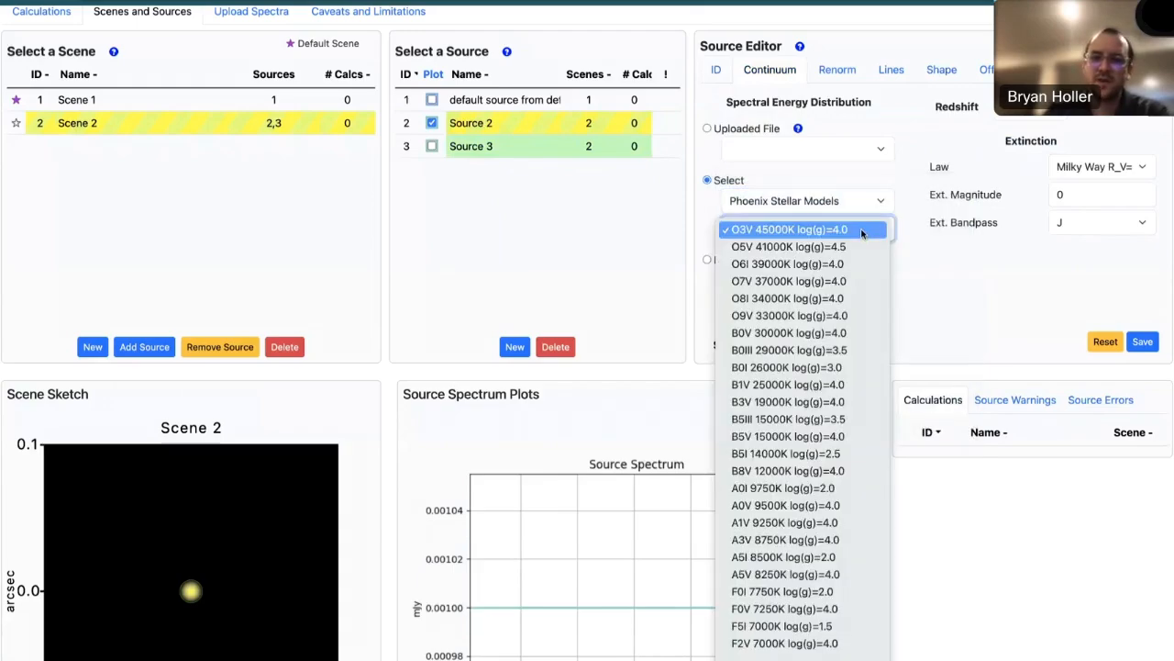
scroll(800, 505, down, 5)
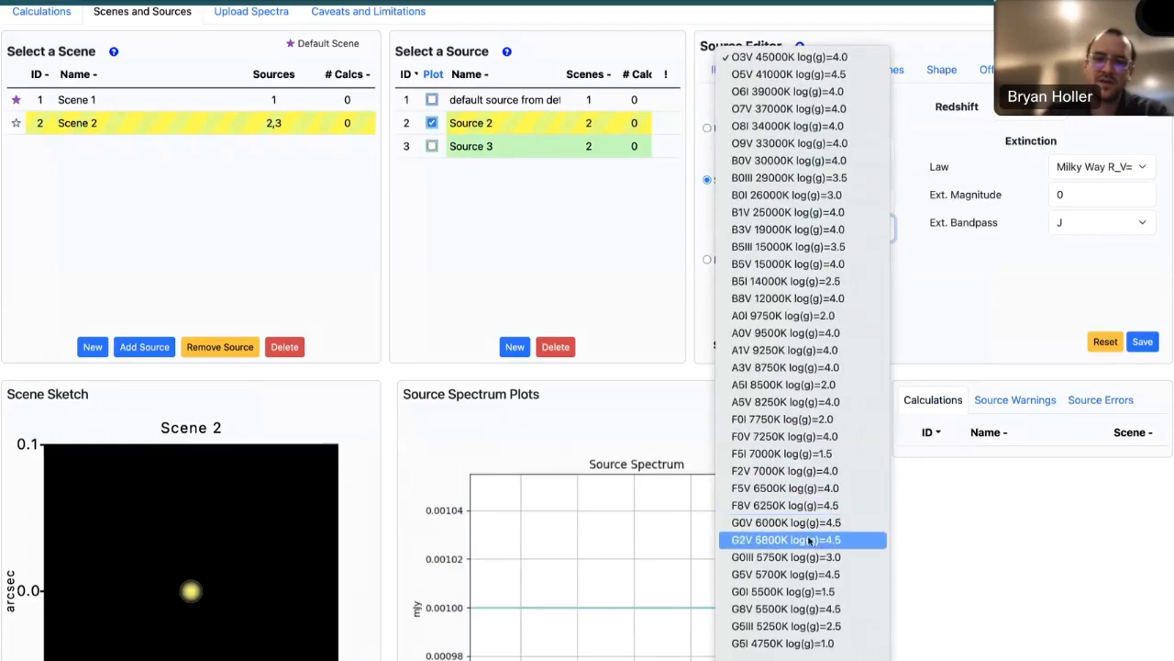
click(808, 541)
click(865, 303)
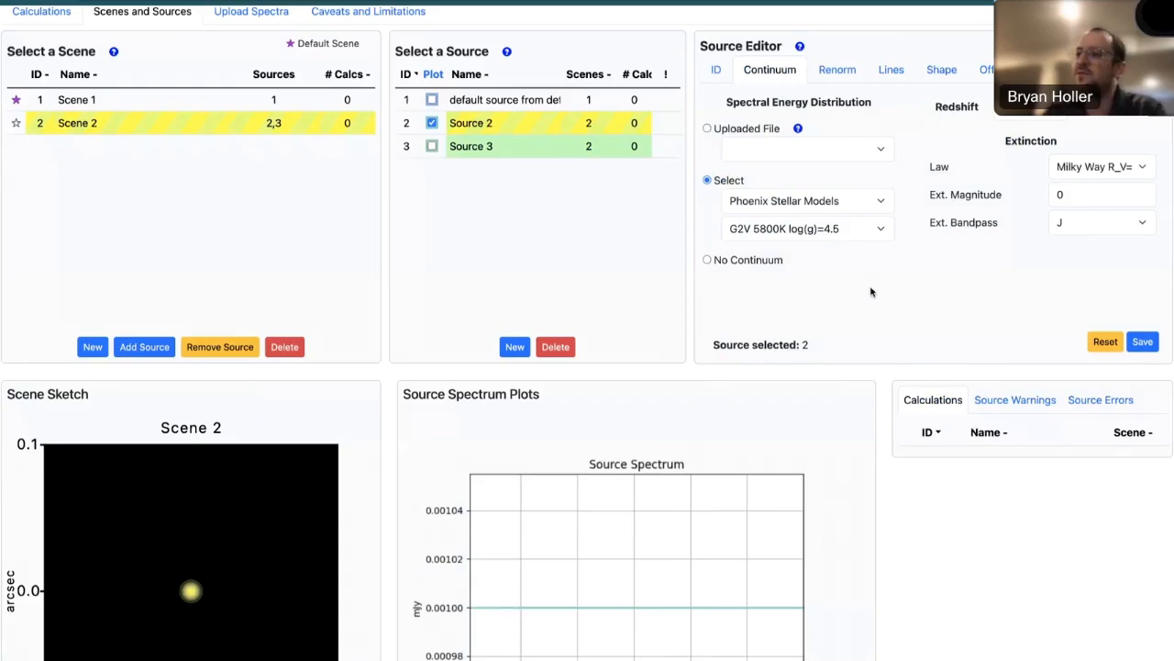
- Set Source 2 to normalize in bandpass with a value of 18 vegamag
click(839, 73)
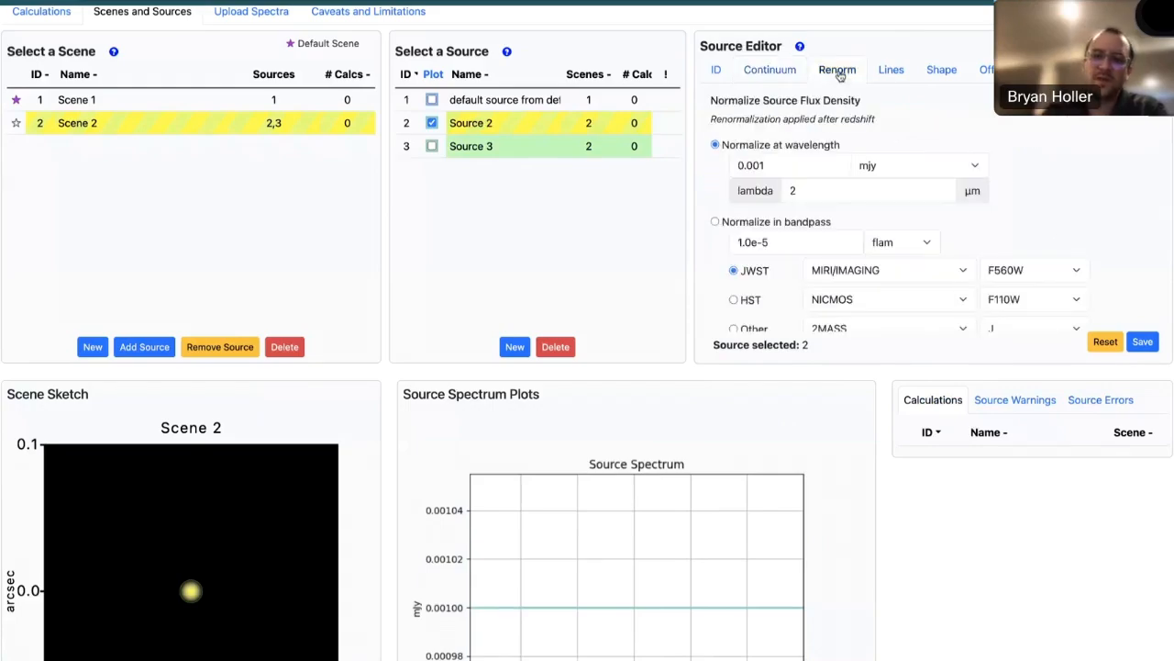
click(716, 222)
drag(771, 243, 726, 242)
text(18)
click(879, 243)
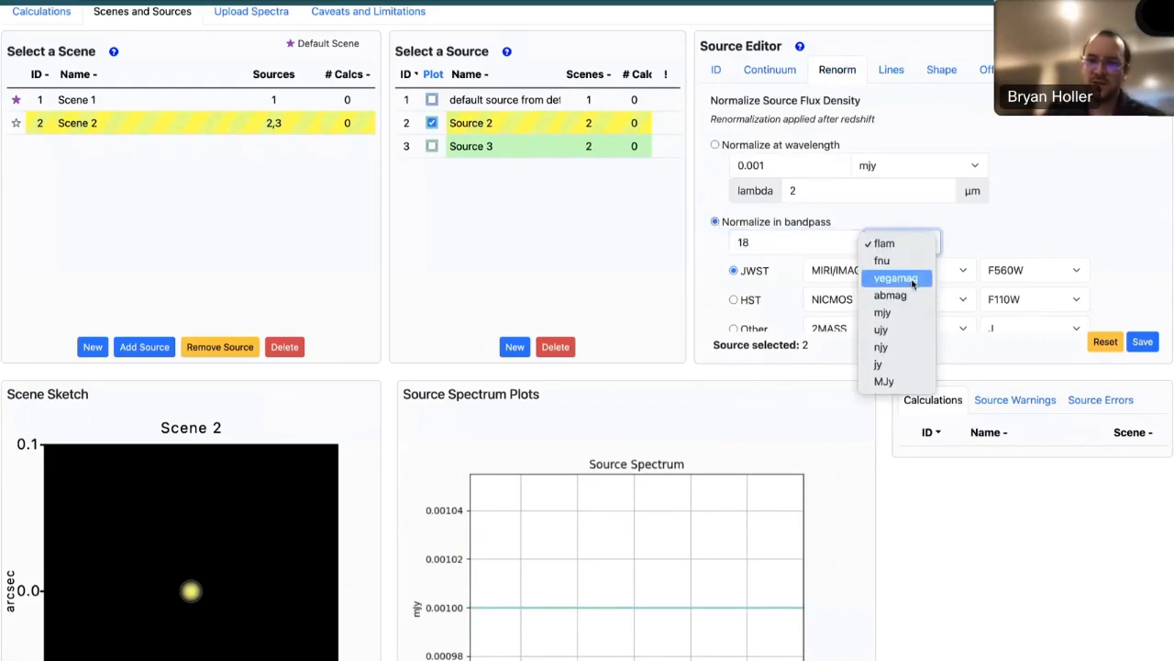
click(913, 280)
- Set Source 2's normalization bandpass to Other, Johnson K, save the source, and view its spectrum plot
scroll(1009, 275, down, 1)
click(1044, 278)
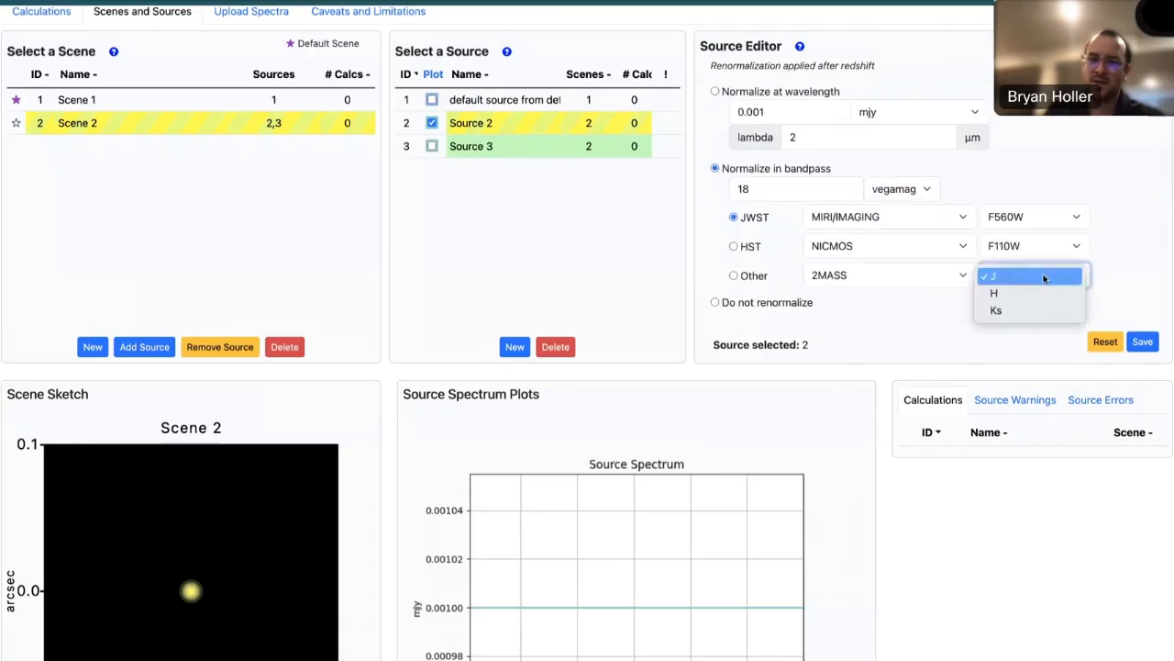
click(888, 281)
click(887, 278)
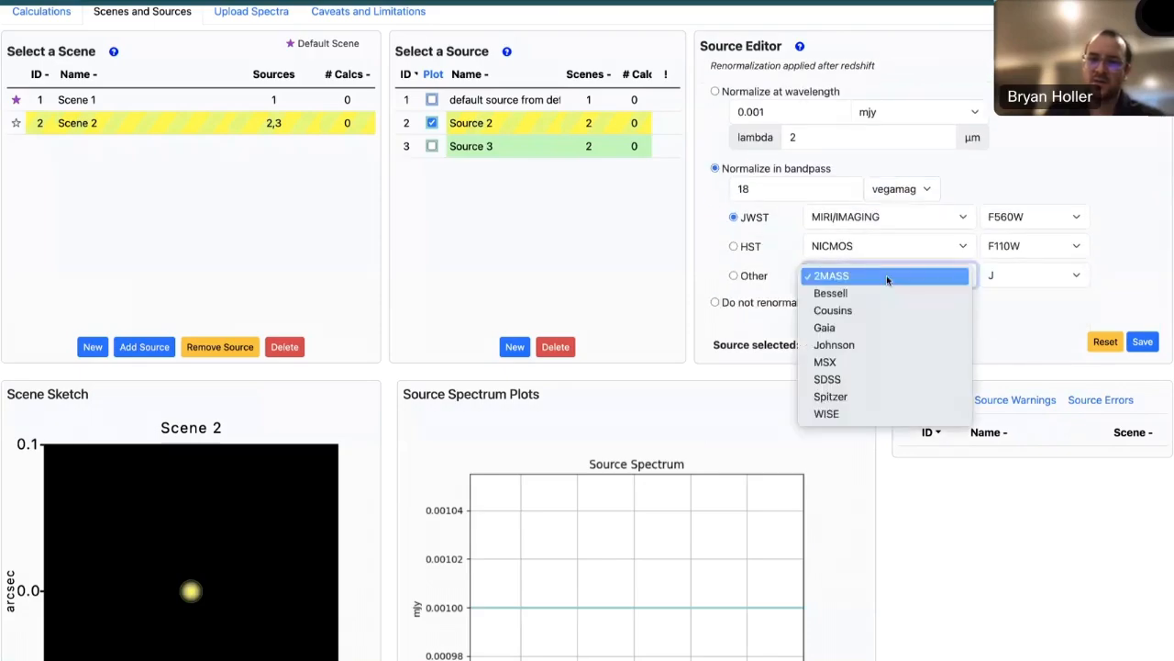
click(884, 344)
click(1036, 275)
click(1020, 346)
key(k)
click(1143, 343)
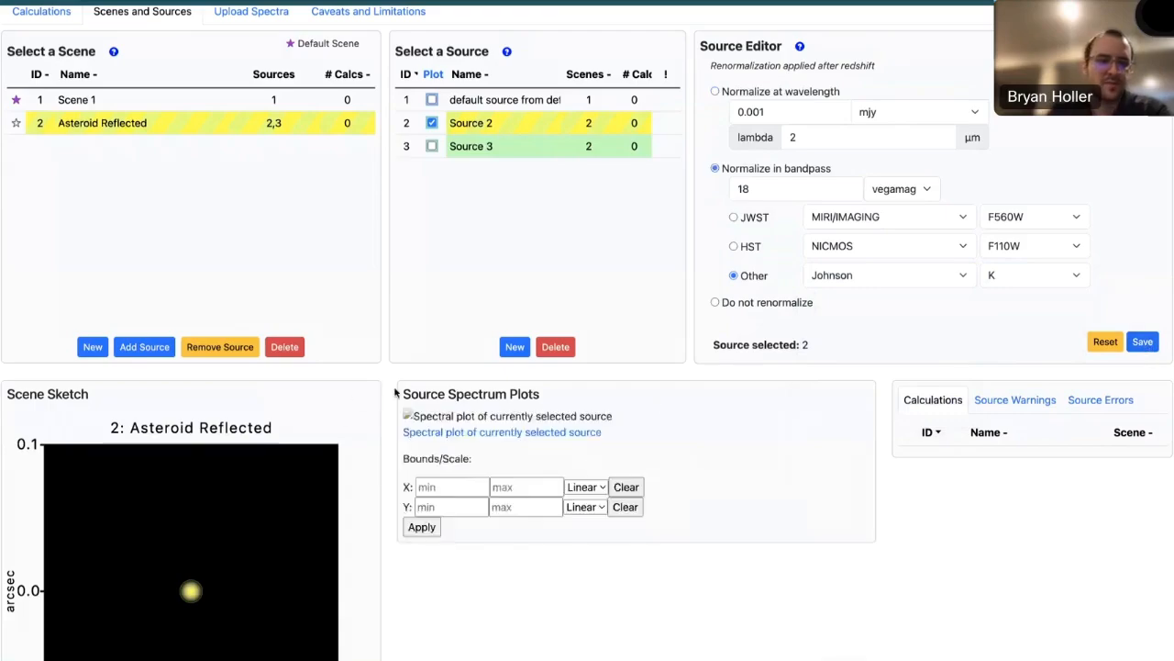
scroll(395, 392, down, 2)
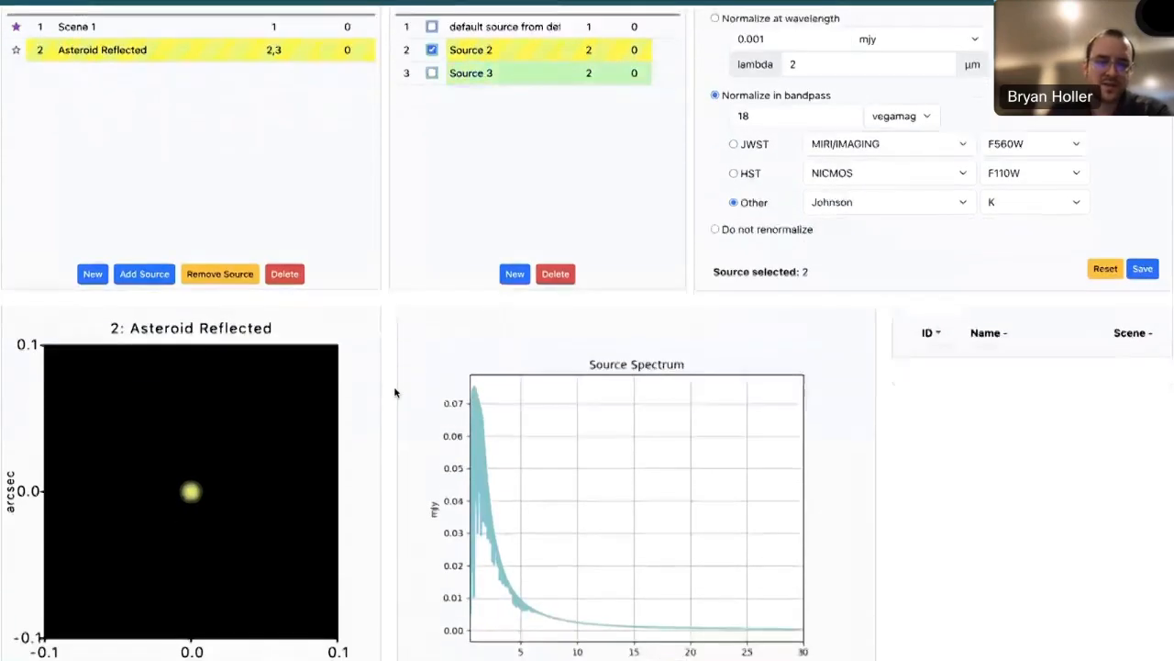
scroll(394, 392, down, 1)
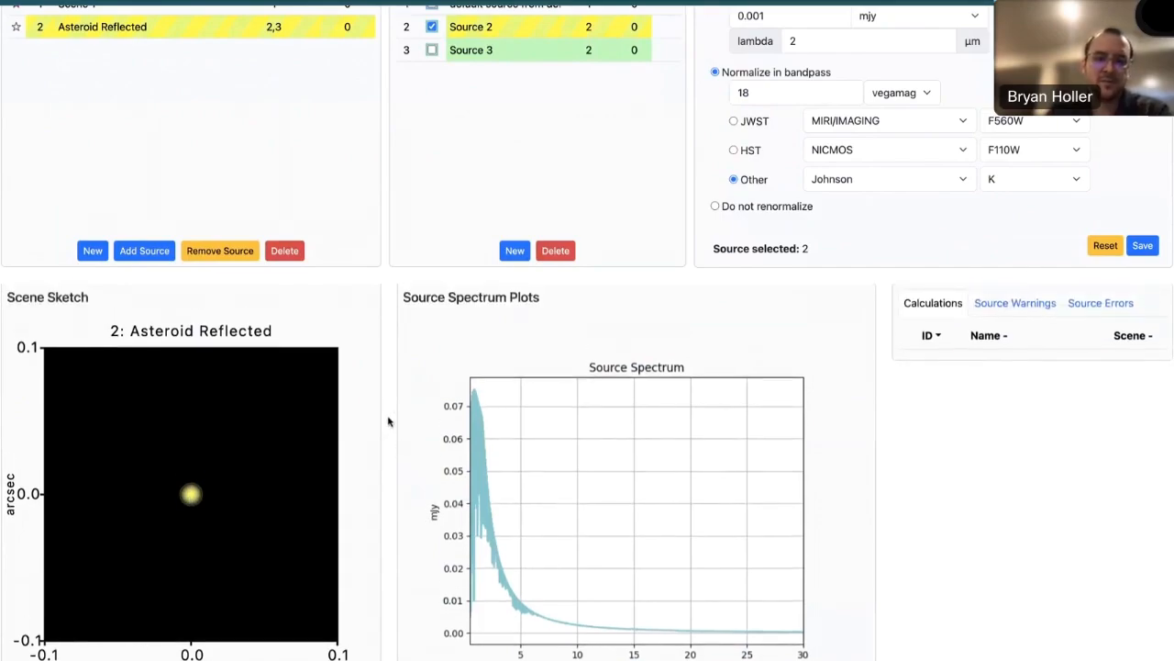
scroll(388, 421, up, 4)
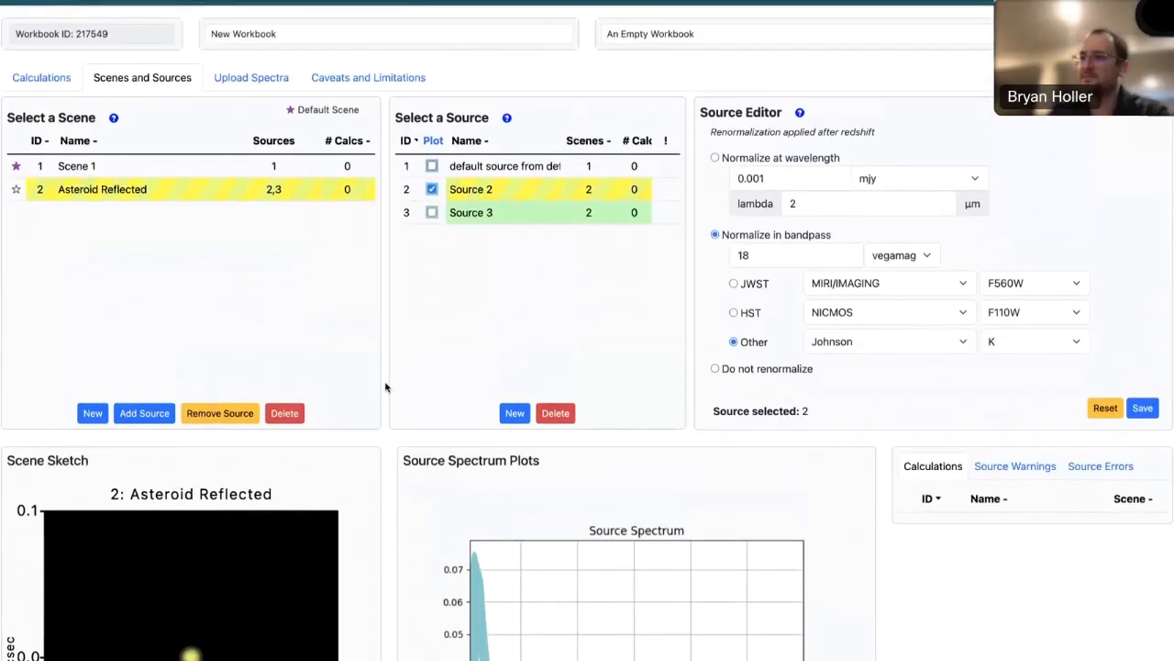
- With Source 3 selected, change the name in the Scene Identity Information to "Asteroid Thermal"
click(529, 218)
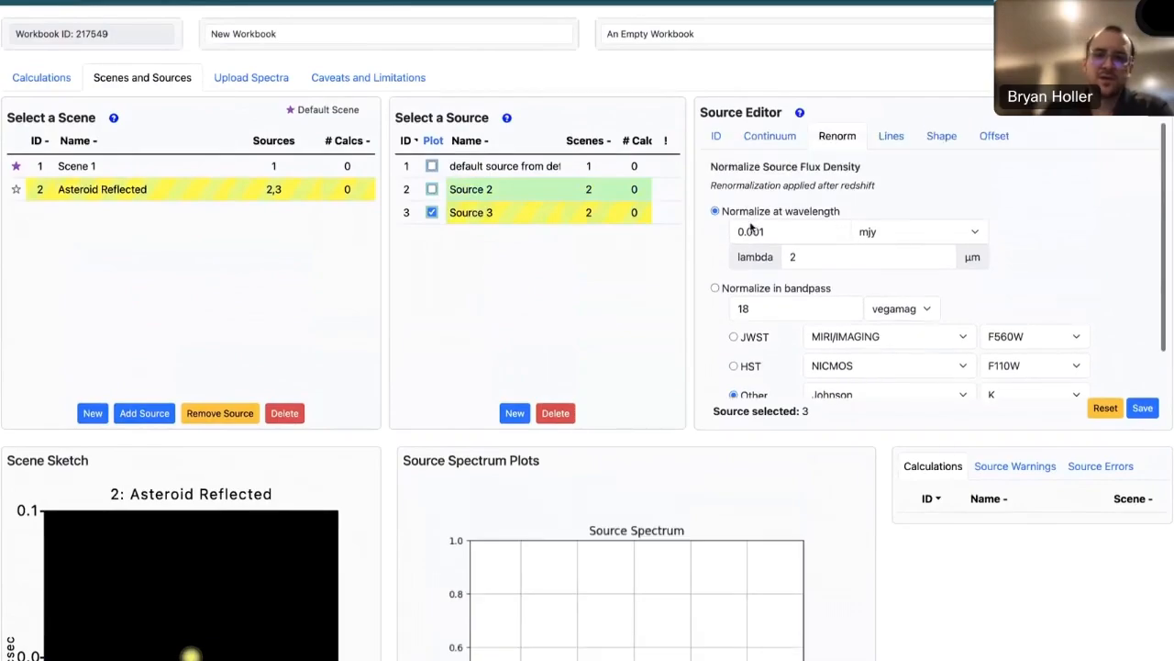
click(716, 137)
click(821, 201)
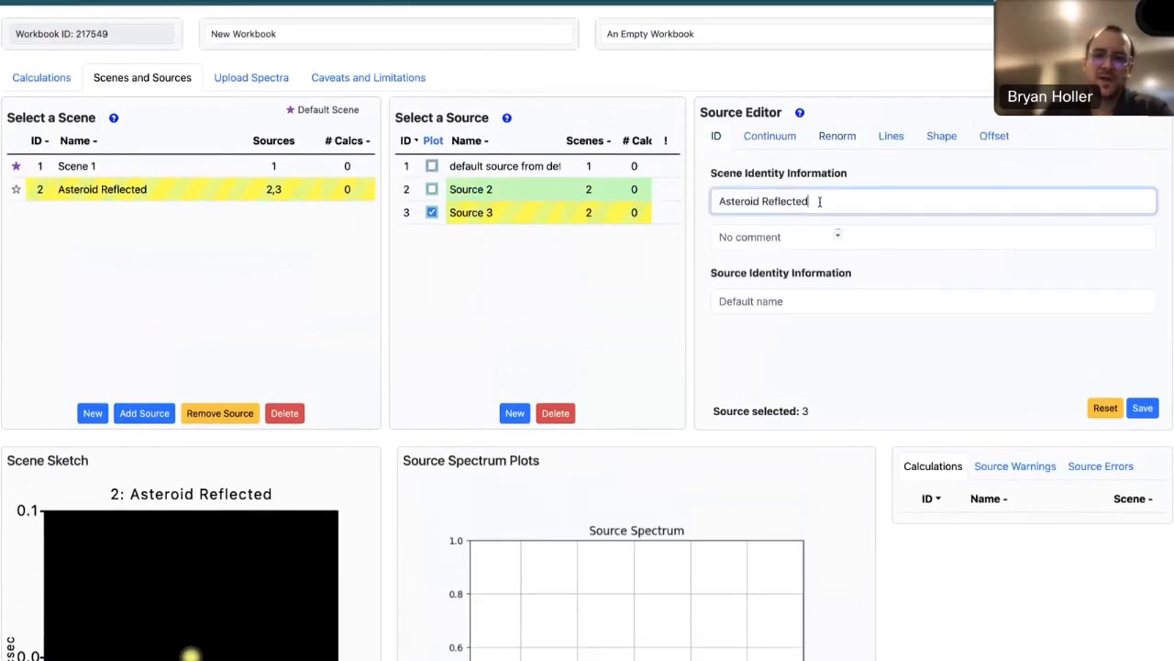
click(500, 220)
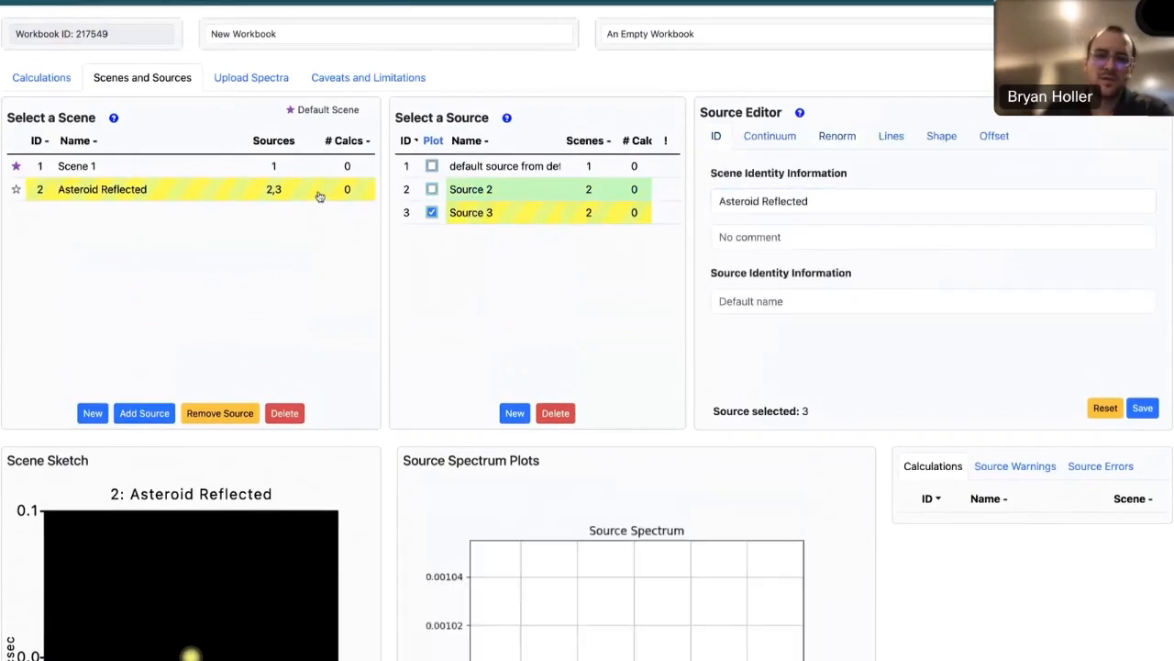
click(486, 217)
drag(824, 201, 761, 201)
text(Thermal)
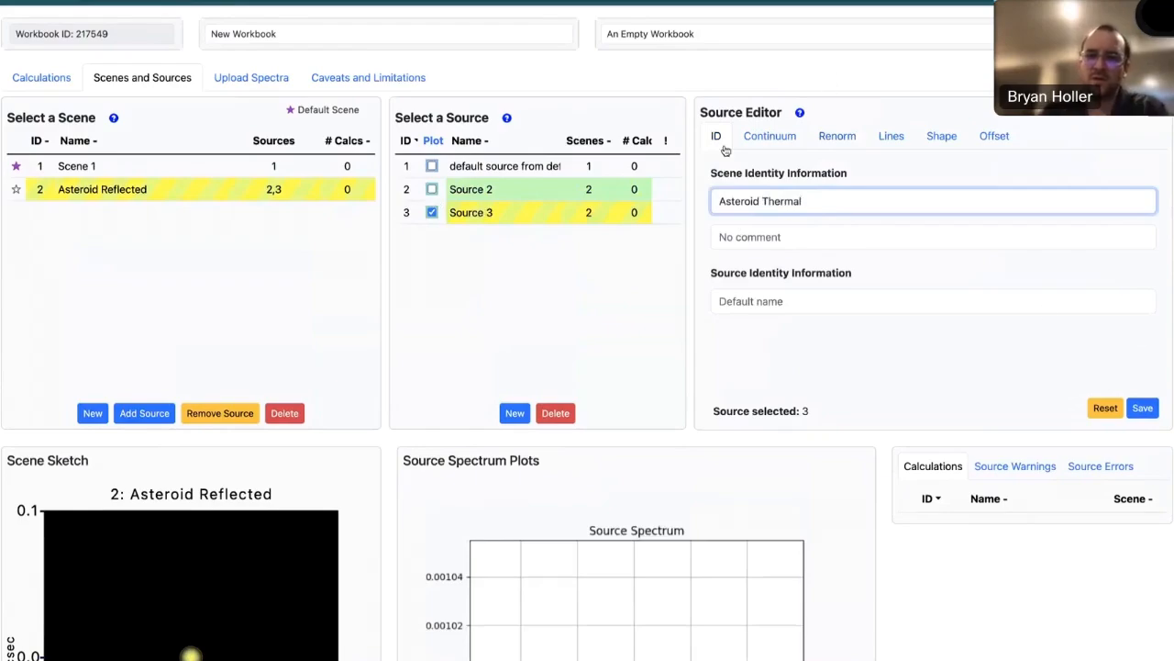
- Set Source 3's continuum to a Blackbody Spectrum at 225 K
click(768, 140)
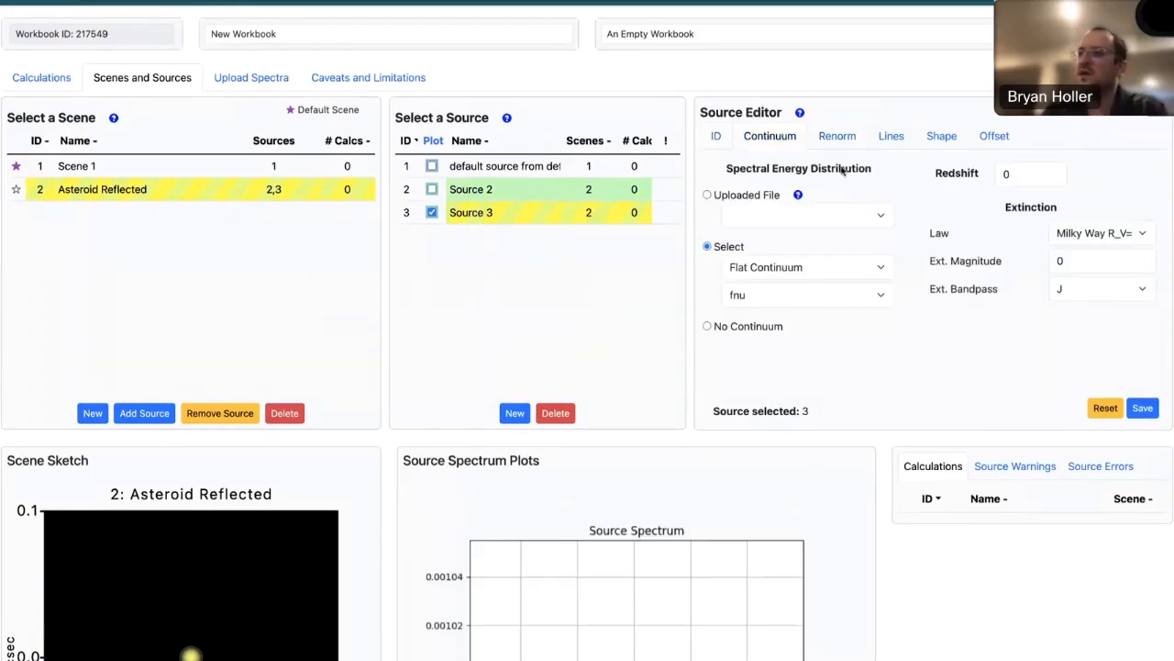
click(789, 269)
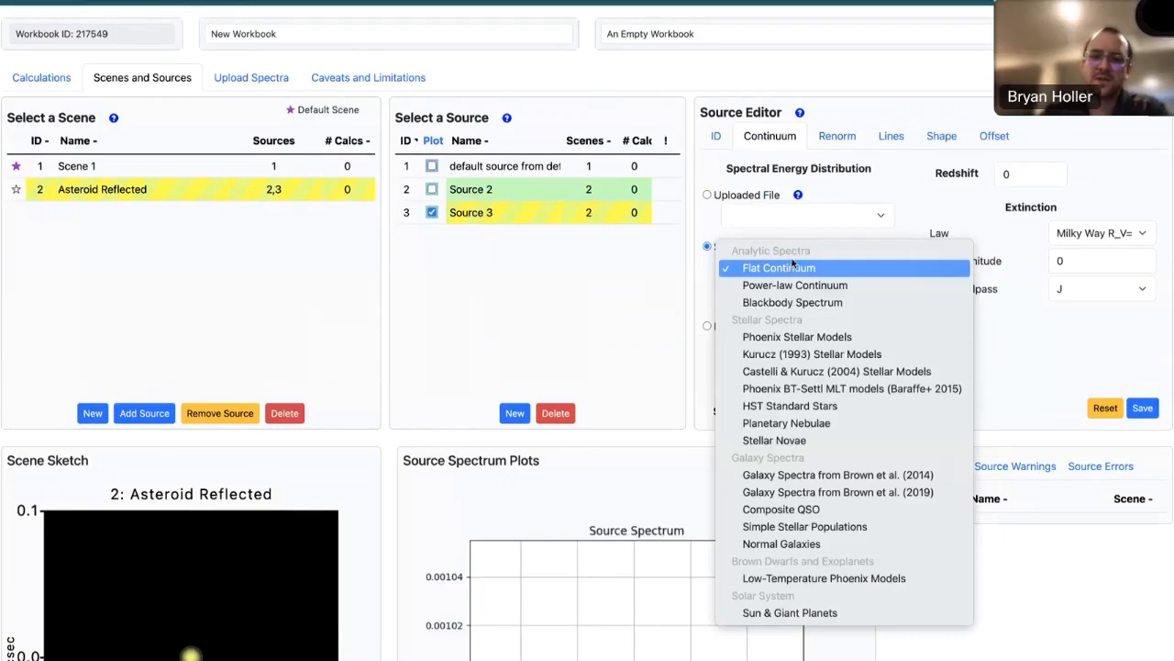
click(810, 302)
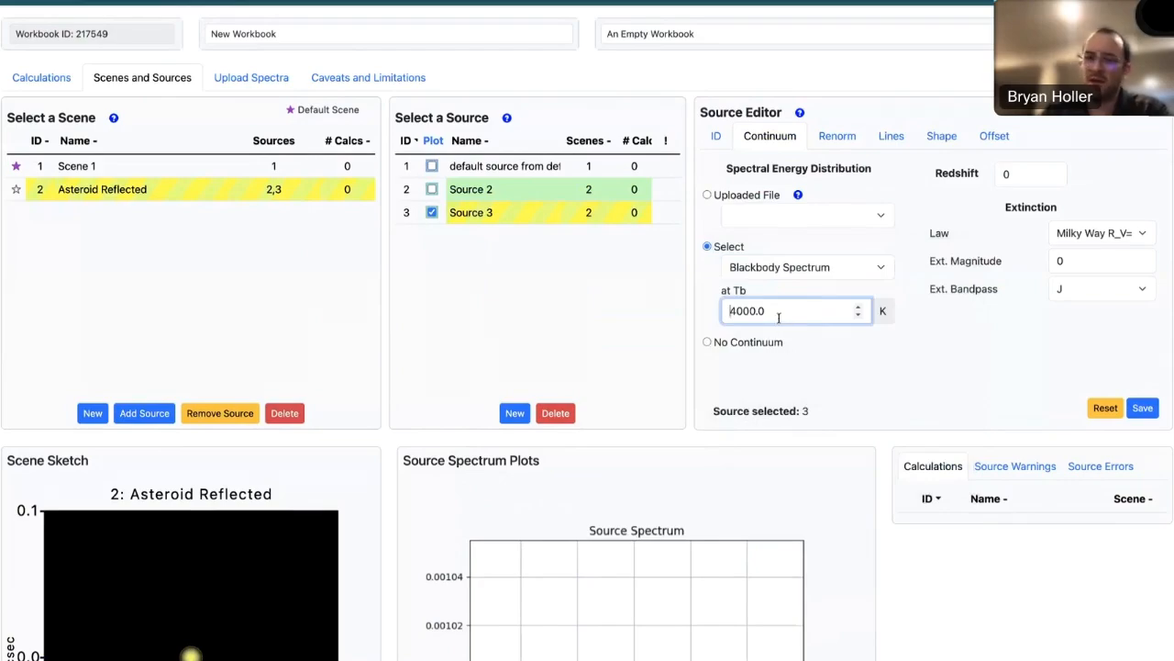
drag(778, 312, 728, 312)
text(2)
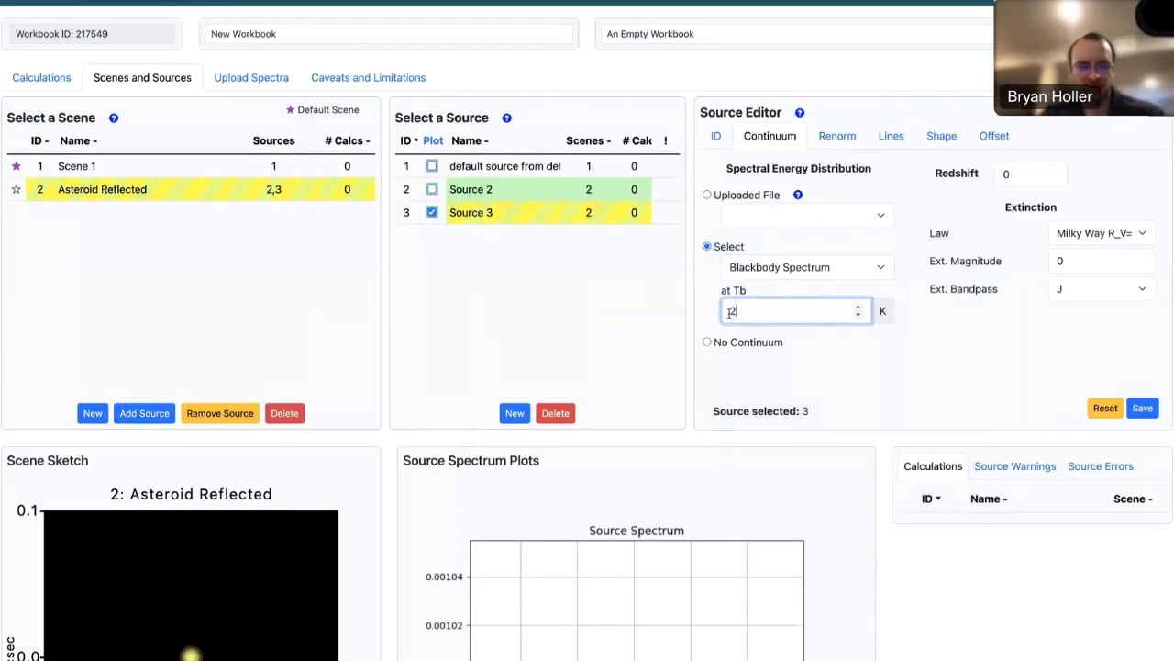
text(25)
click(921, 367)
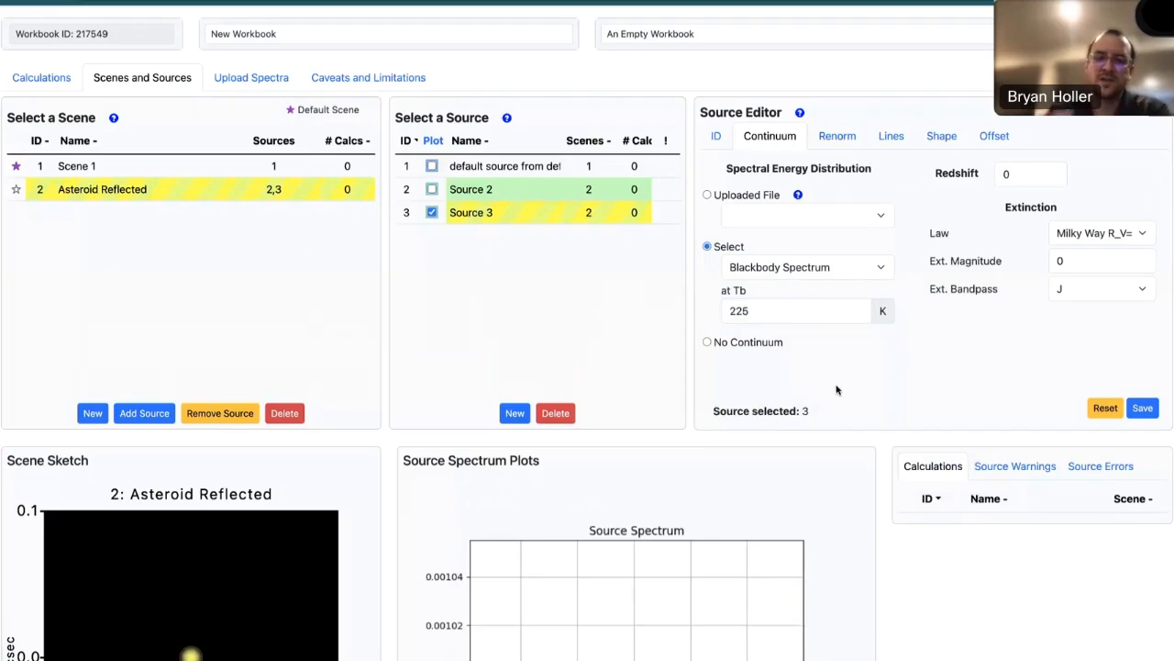
- Normalize Source 3 at wavelength to 1 mjy at 10 µm and save the source
click(844, 139)
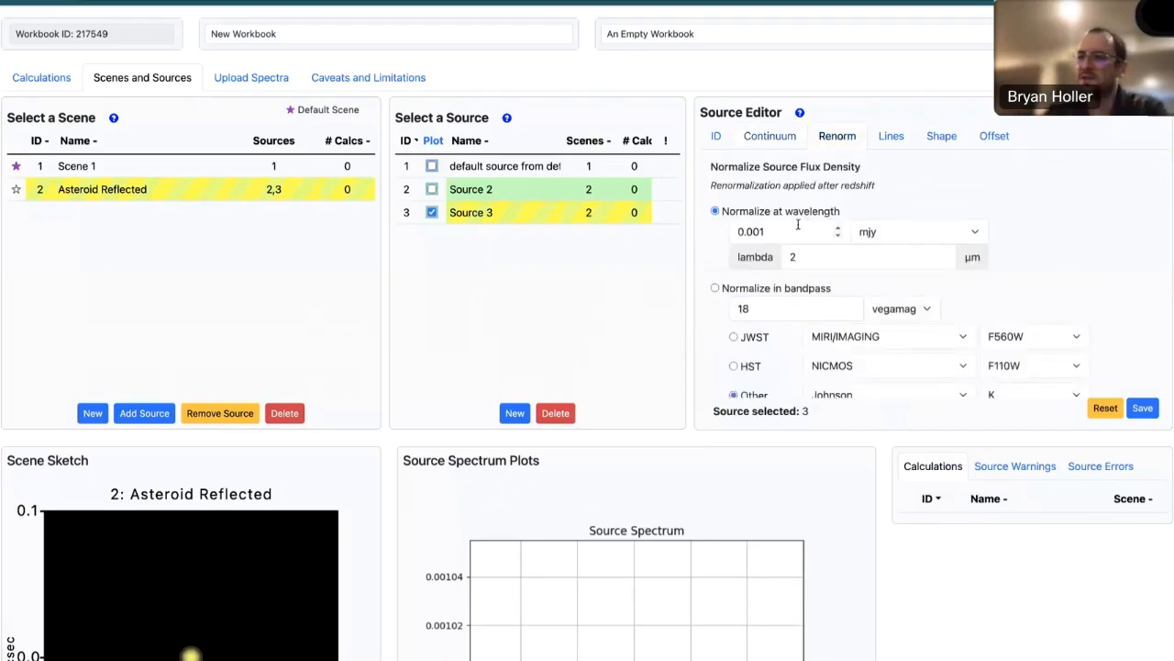
drag(781, 228, 733, 231)
text(1)
double_click(810, 261)
text(10)
click(1062, 237)
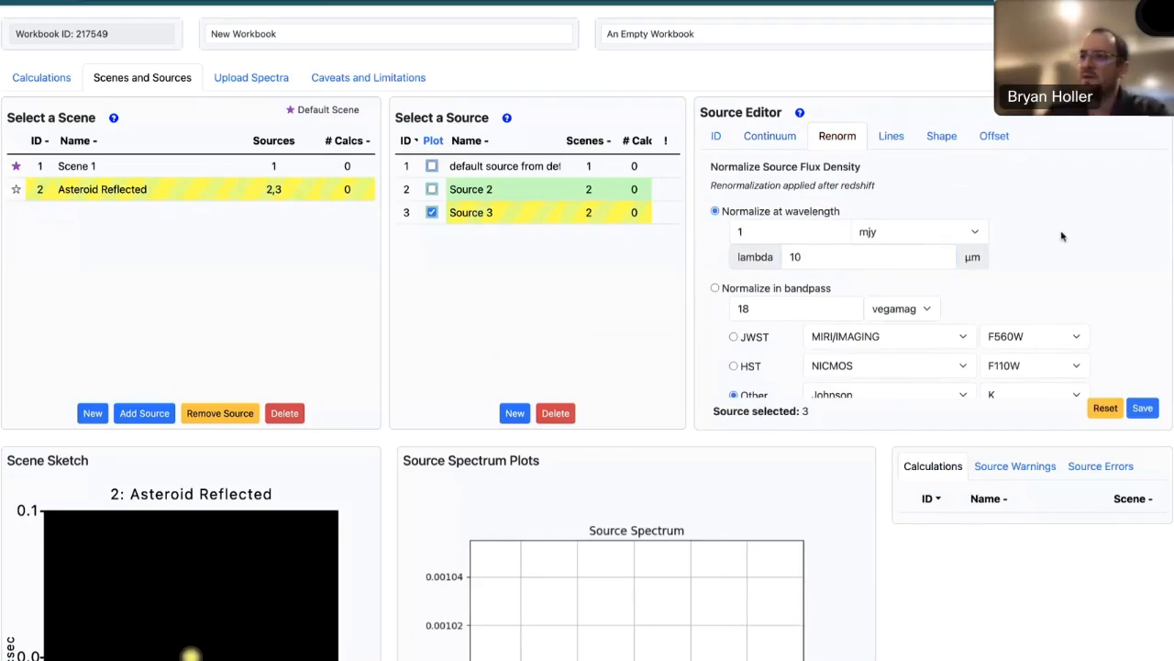
click(1143, 409)
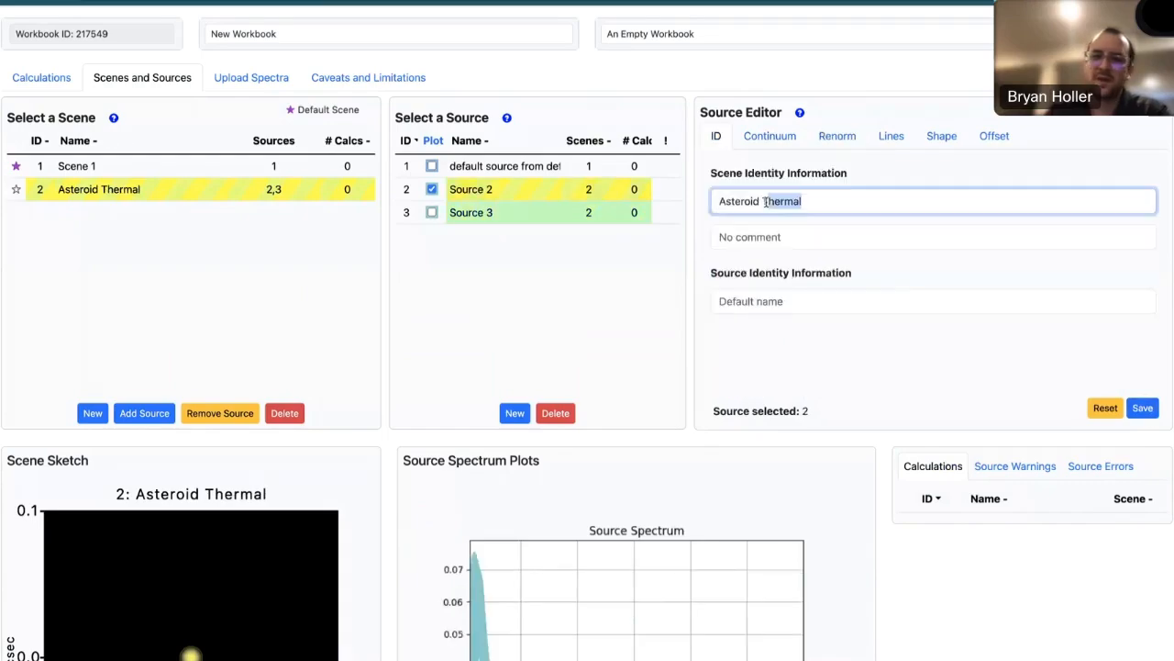
- With Source 2 selected, set the scene name to "Asteroid" and the source name to "Asteroid Reflected", and save
key(BackSpace)
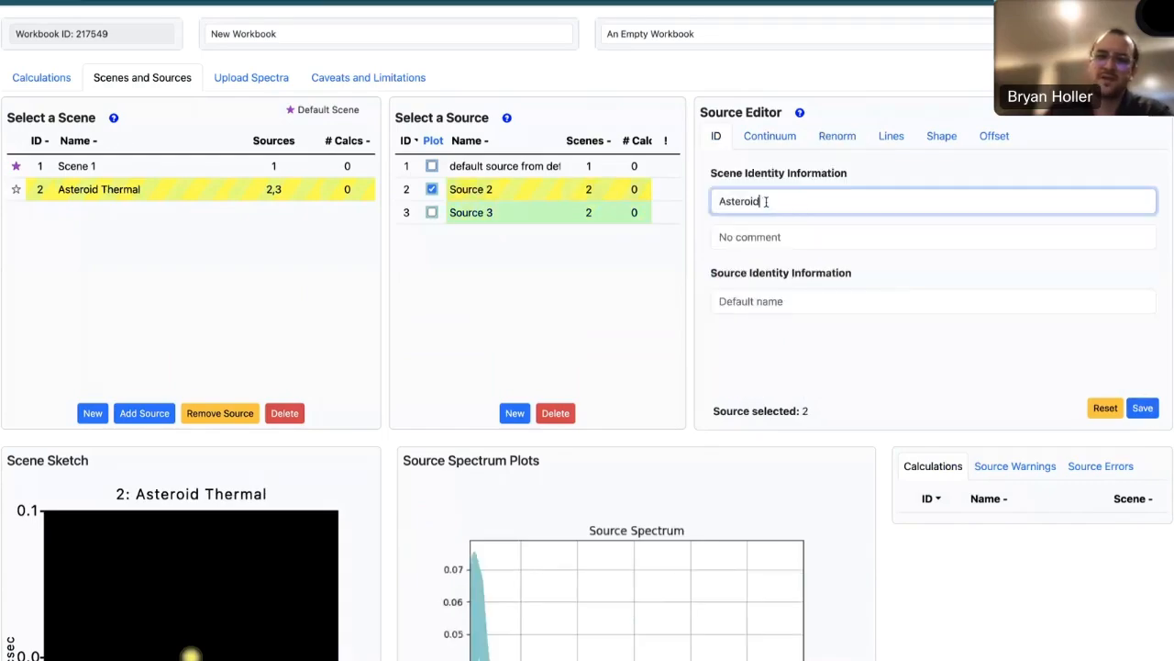
click(753, 300)
text(Asteroid R)
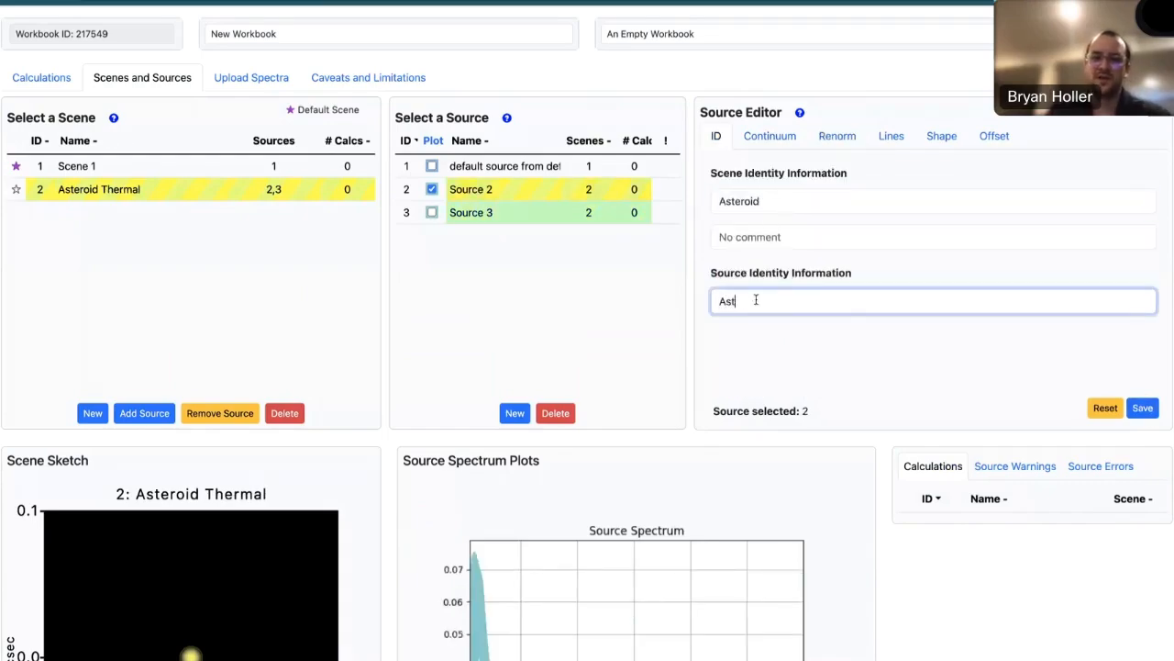
text(lected)
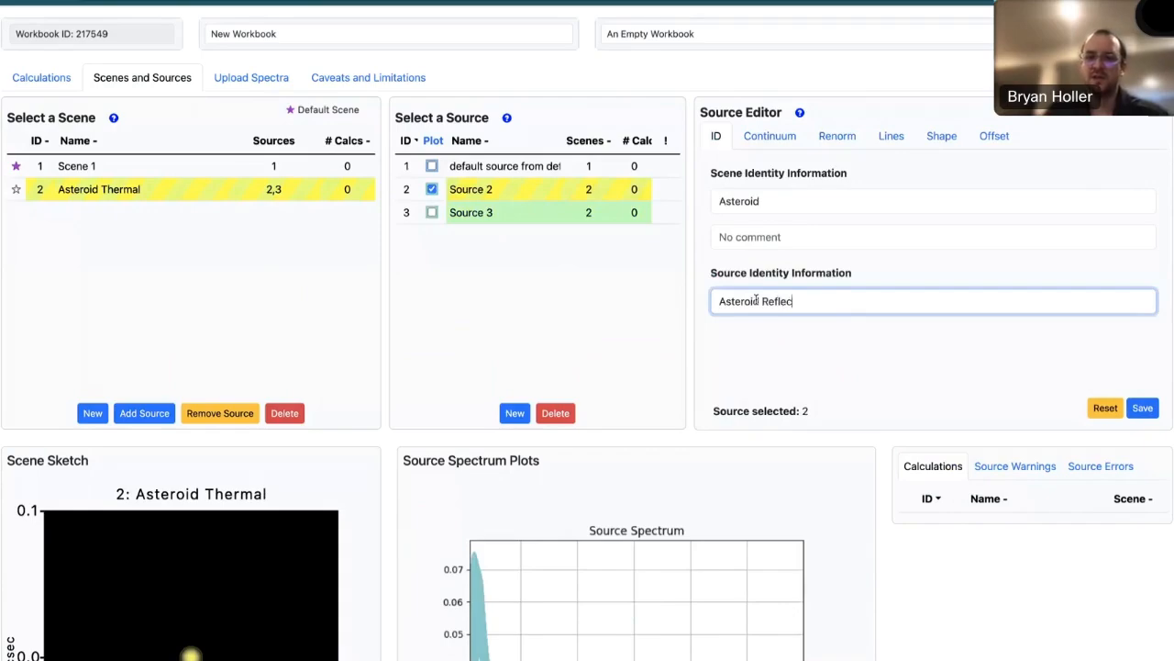
click(1142, 408)
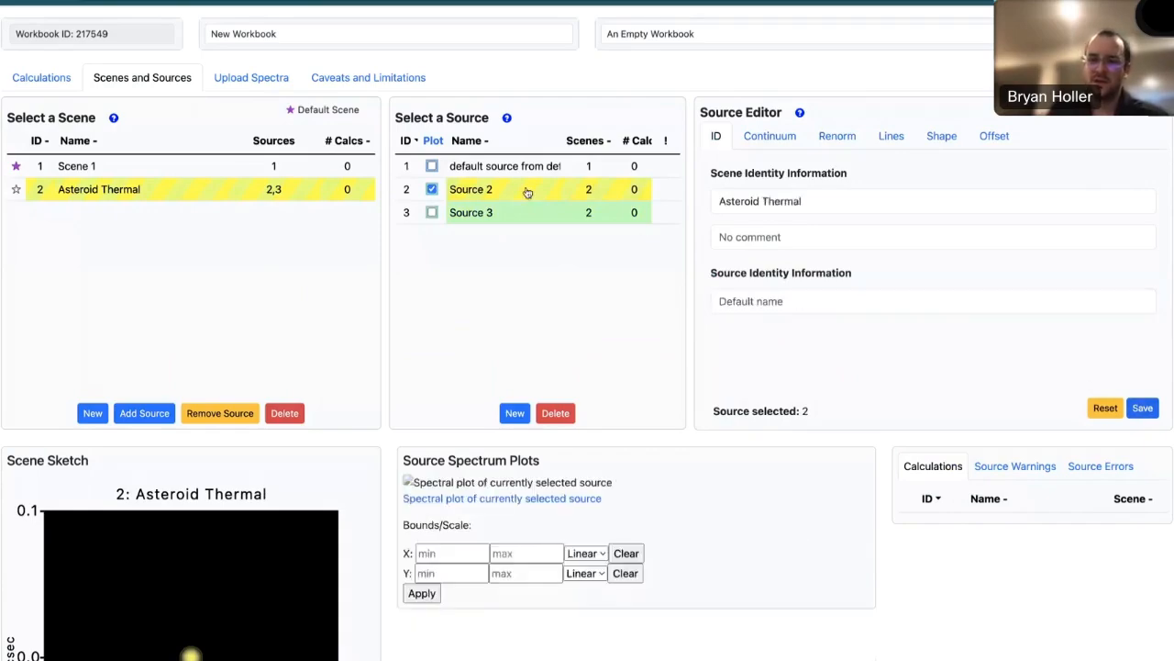
- Name Source 3 "Asteroid Thermal" in the Source Identity Information and save
click(514, 218)
click(791, 300)
text(Asteroid Thermal)
click(1143, 408)
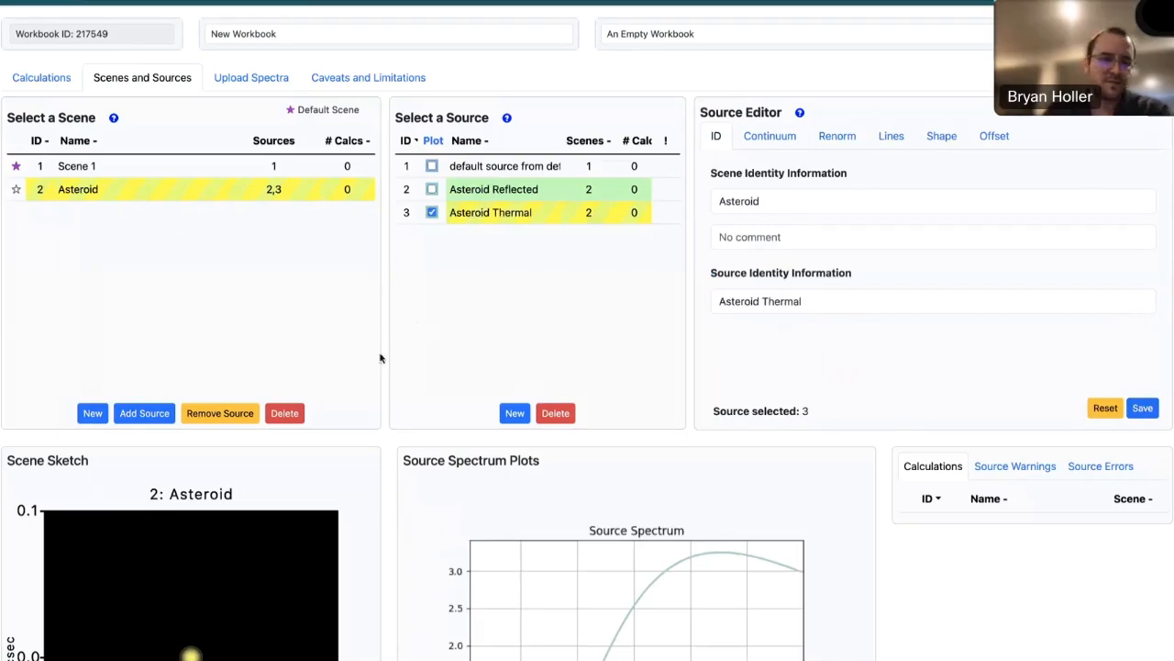
- Plot Asteroid Reflected together with Asteroid Thermal and compare the two source spectra
click(432, 189)
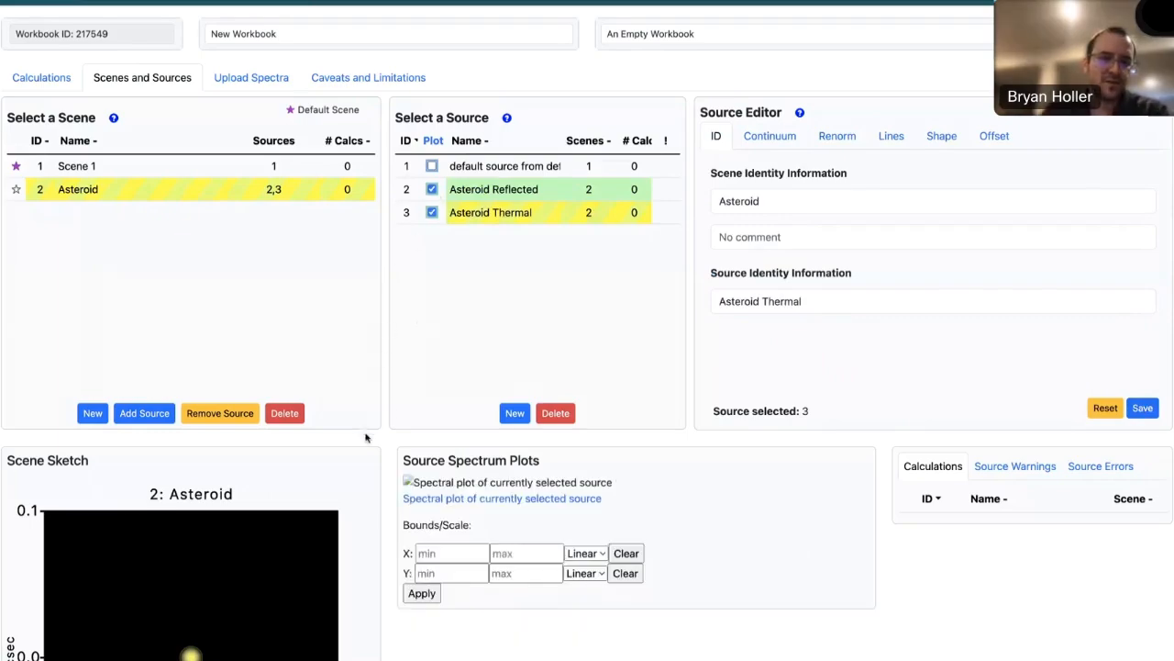
scroll(379, 441, down, 3)
scroll(380, 441, down, 1)
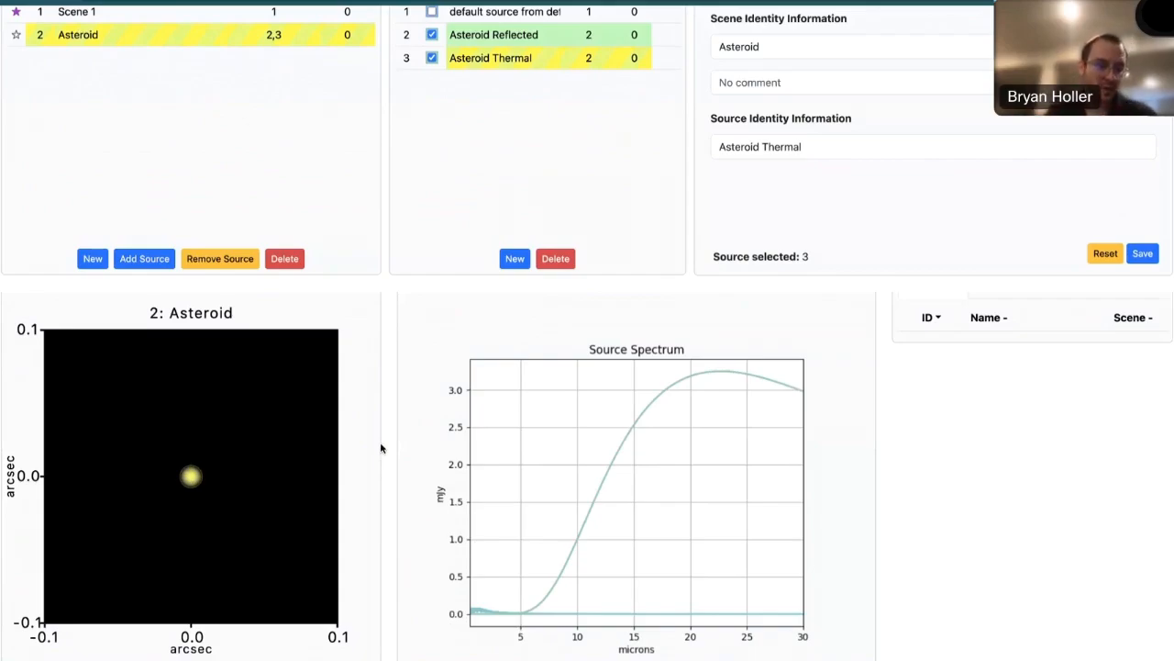
scroll(385, 427, up, 1)
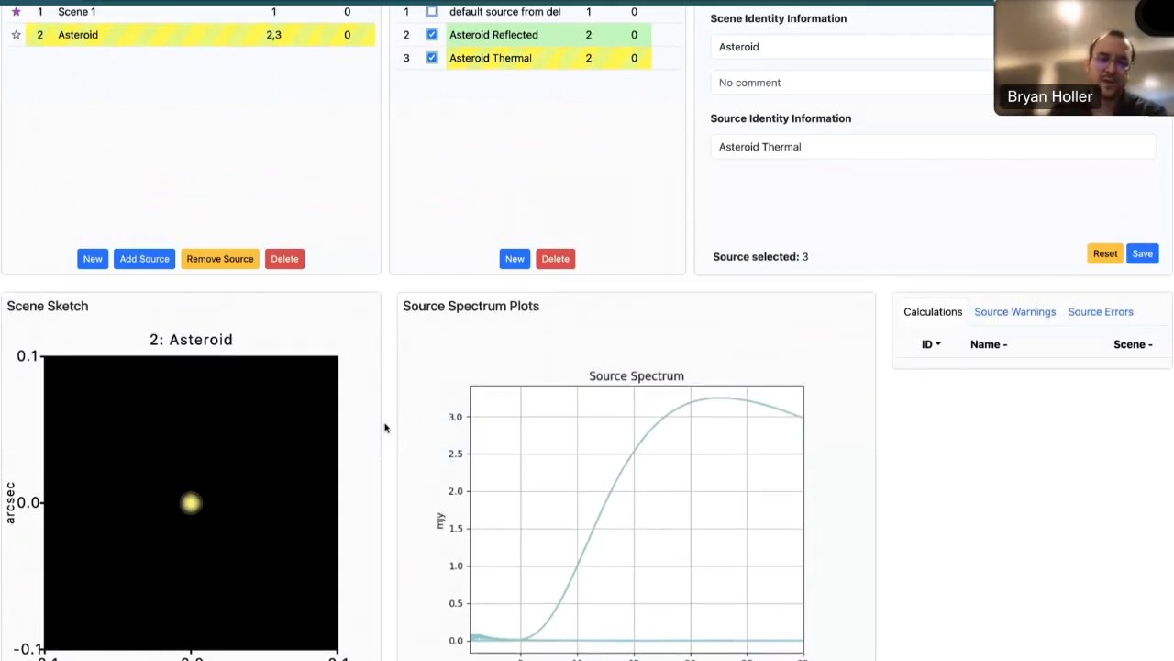
scroll(385, 428, up, 3)
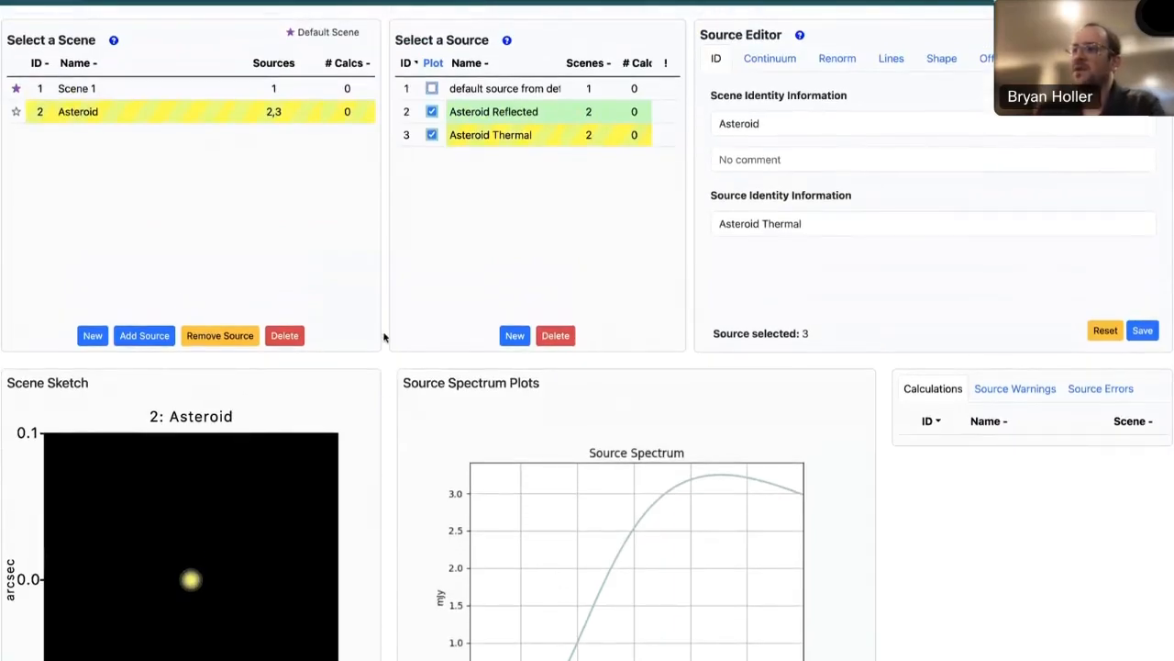
scroll(385, 338, up, 2)
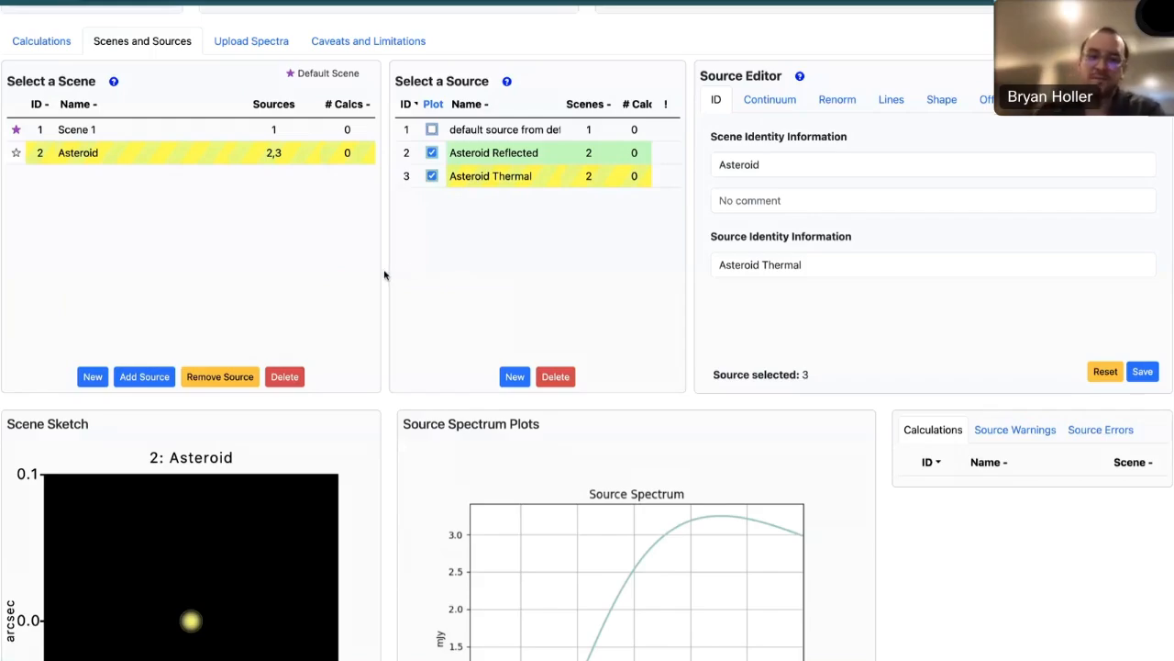
scroll(384, 275, up, 1)
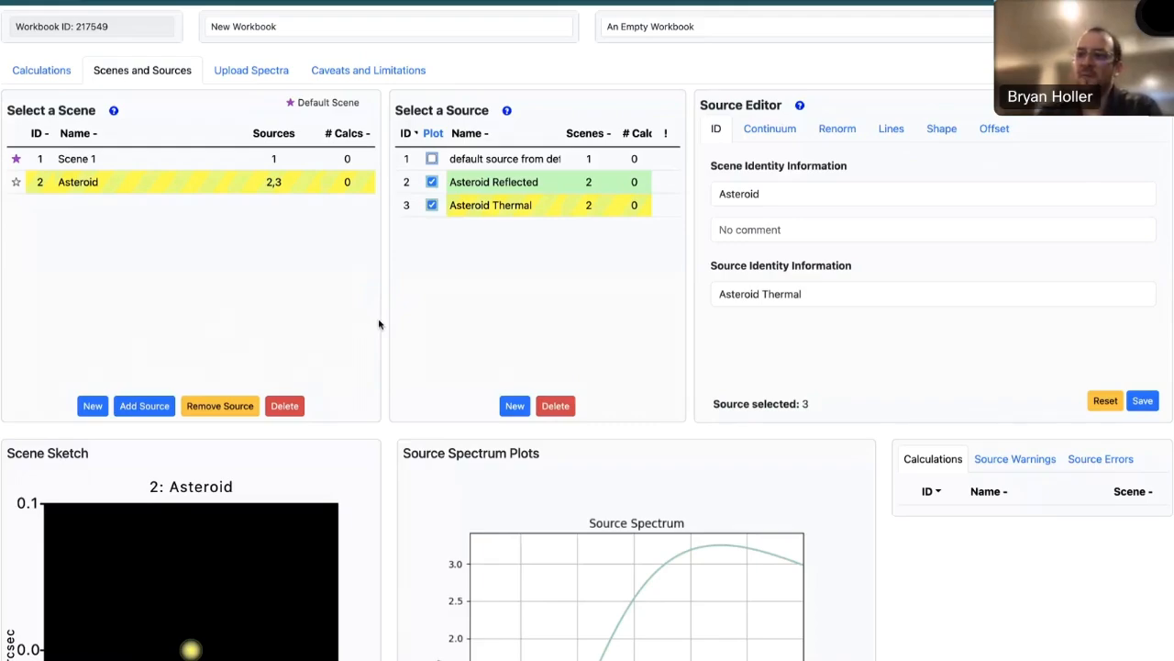
- Create a new scene and a new source, and make the new scene the default
click(89, 409)
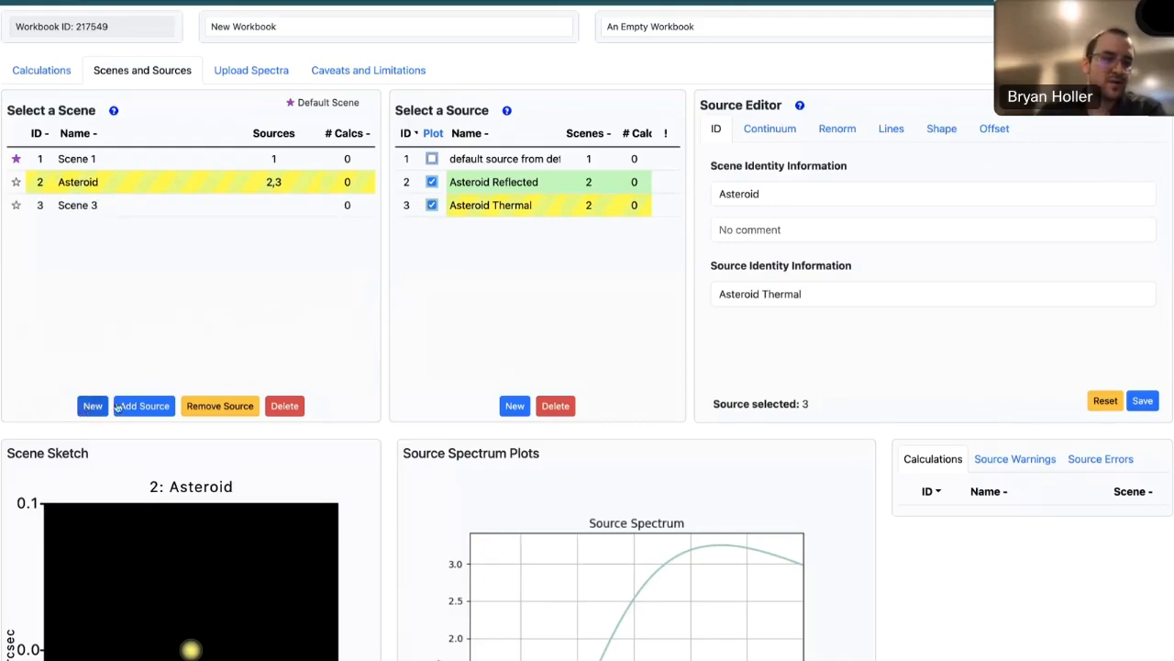
click(516, 409)
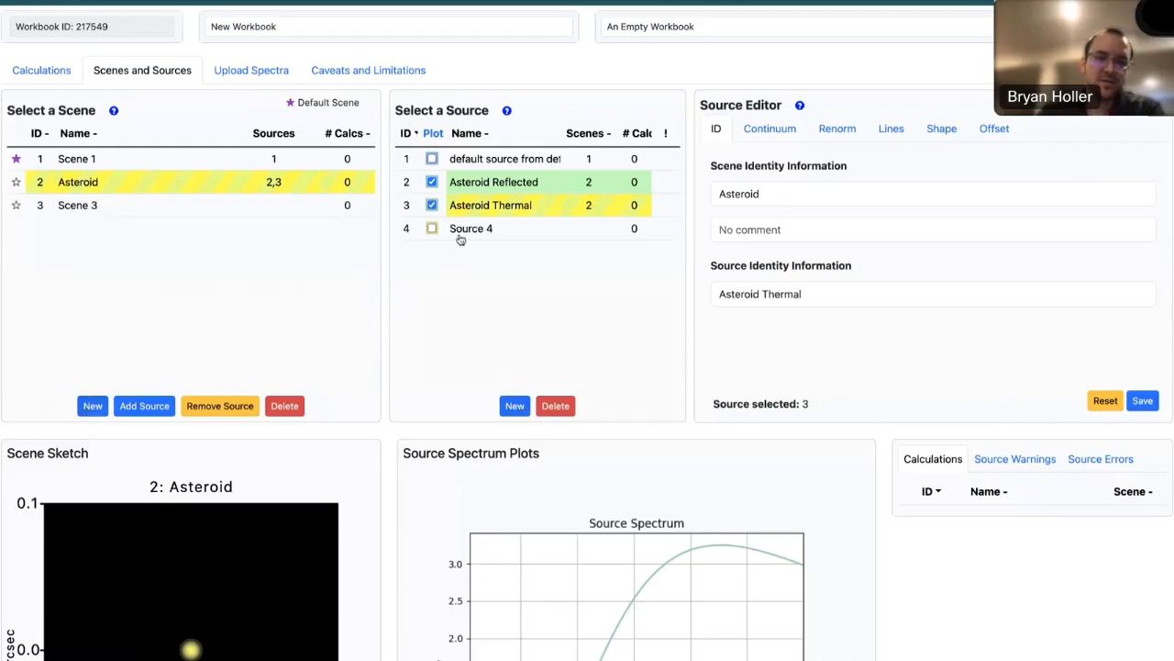
click(17, 207)
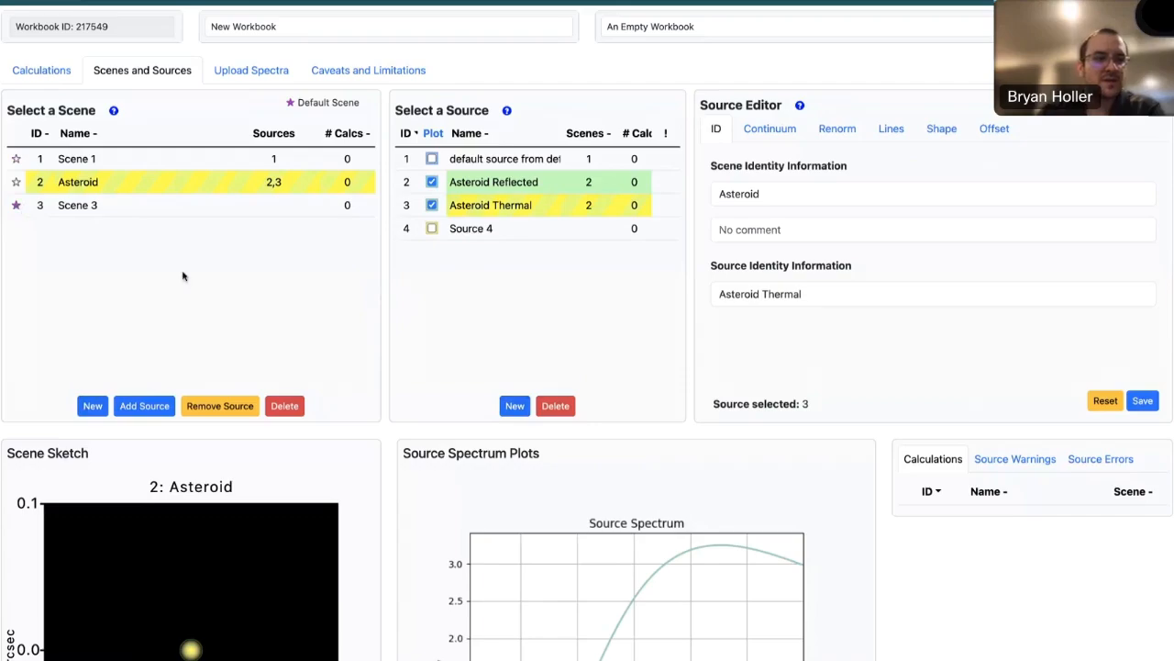
- Add Source 4 to Scene 3 and remove Asteroid Reflected from the spectrum plot
click(500, 230)
click(147, 405)
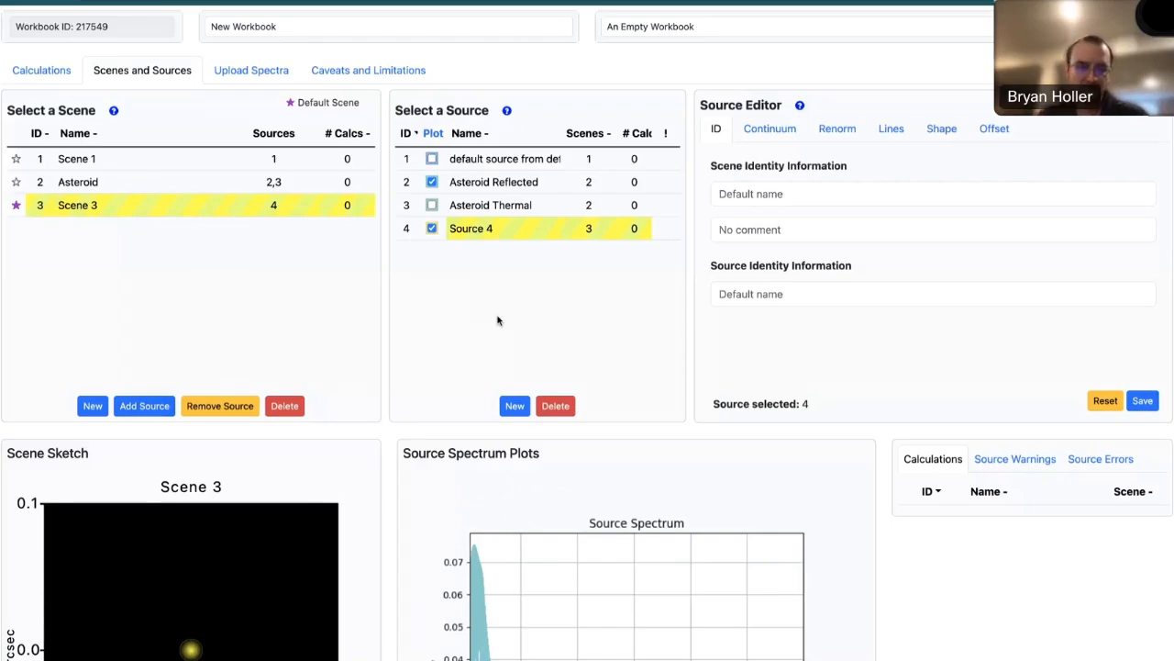
click(431, 182)
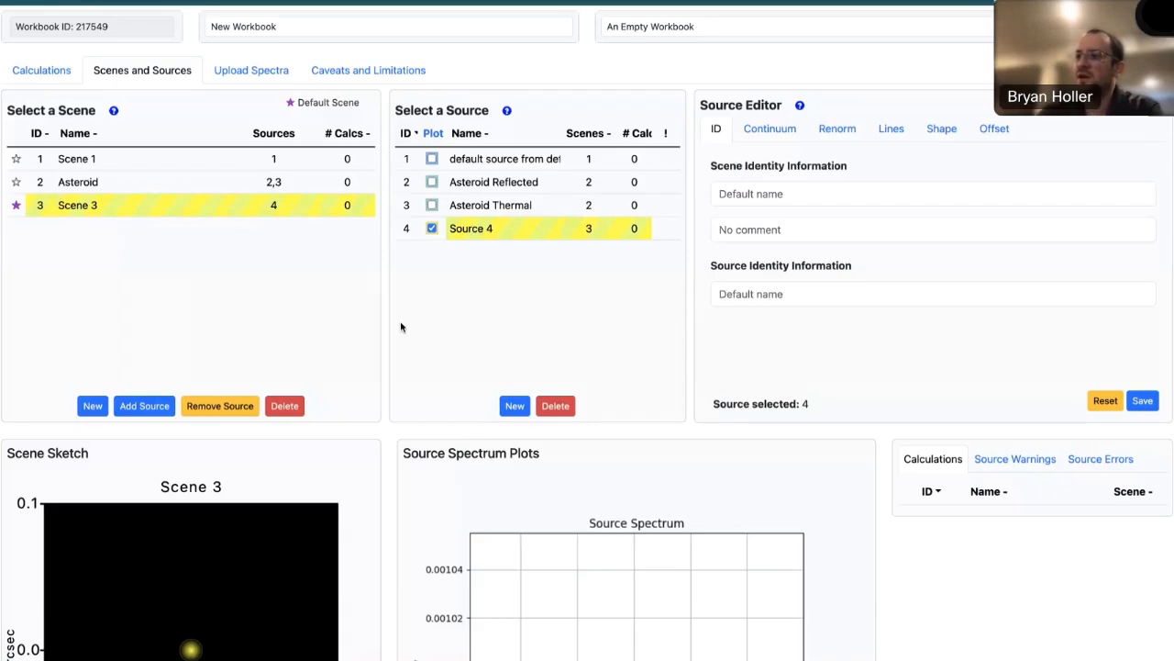
- Name both Scene 3 and Source 4 "Giant Planet" in their identity information and save
click(787, 194)
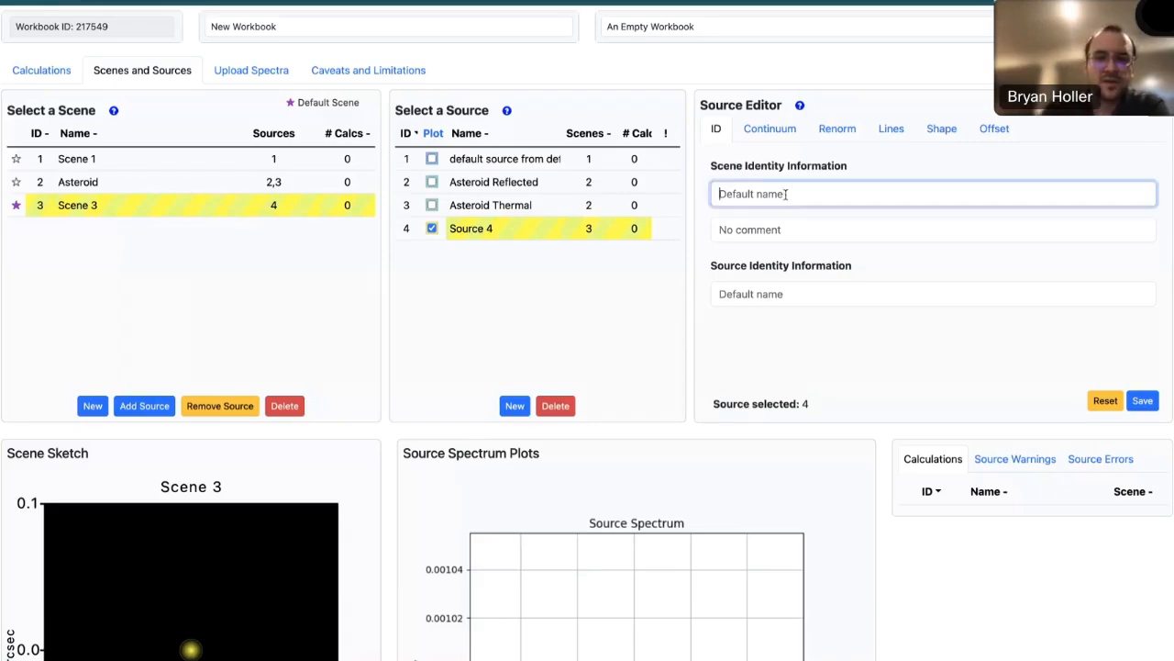
text(Gian)
key(BackSpace)
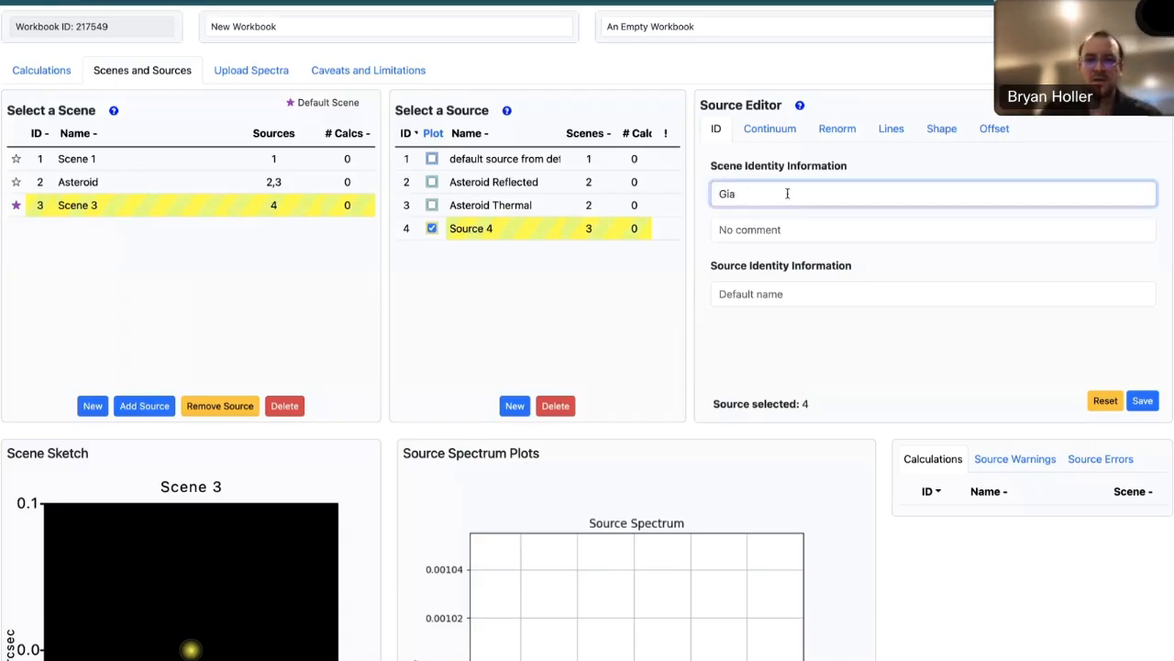
text(nt Planet)
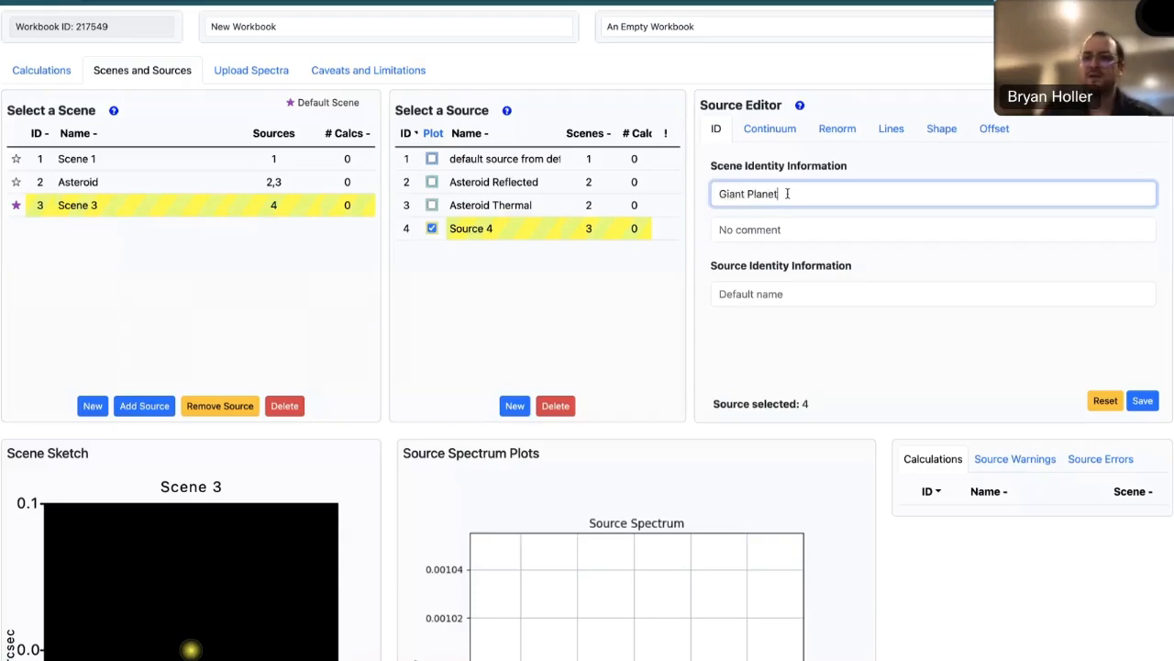
click(818, 296)
text(gian)
key(BackSpace)
text(Giant Planet)
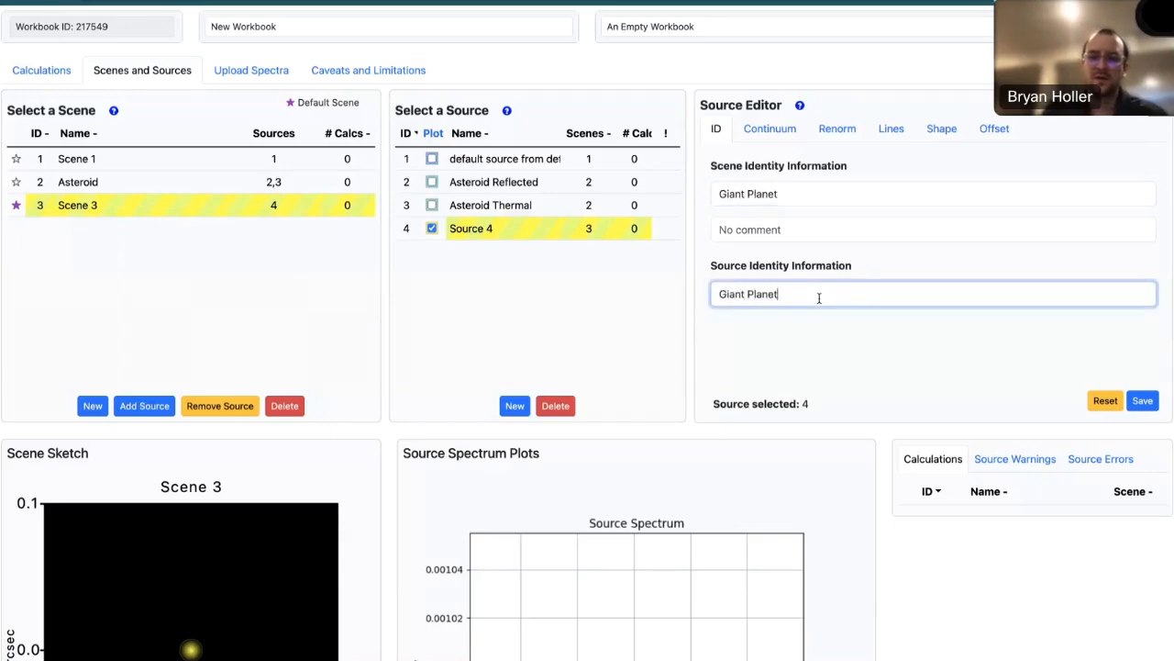
click(1156, 404)
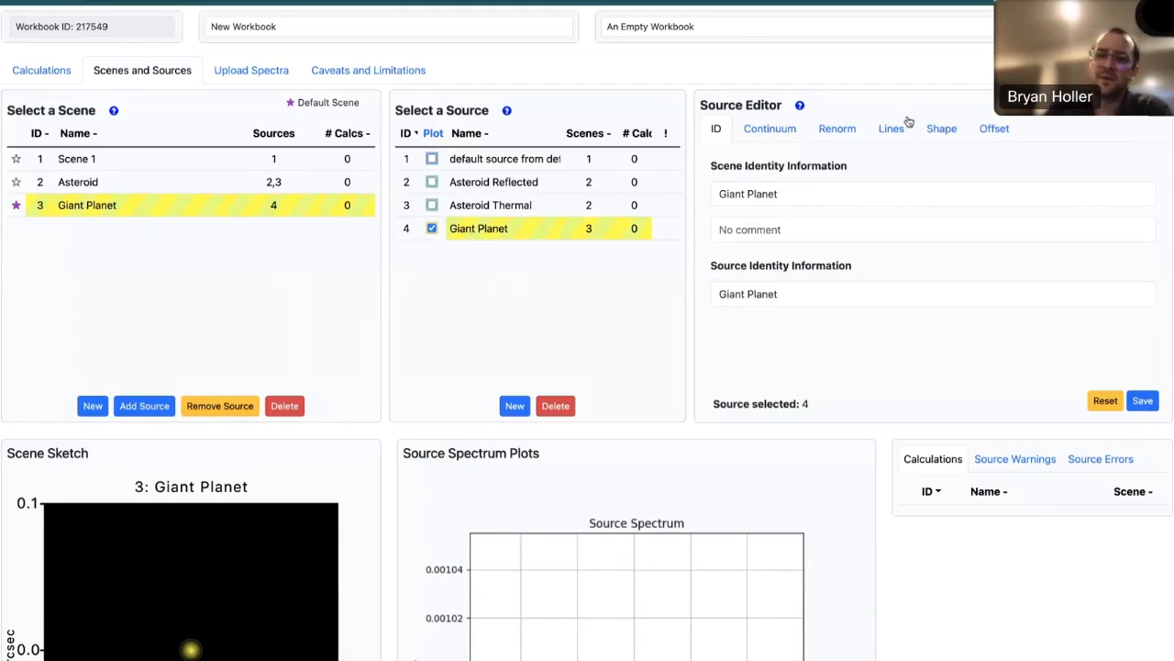
- Make the Giant Planet source extended in shape, with a Flat flux distribution
click(938, 130)
click(886, 162)
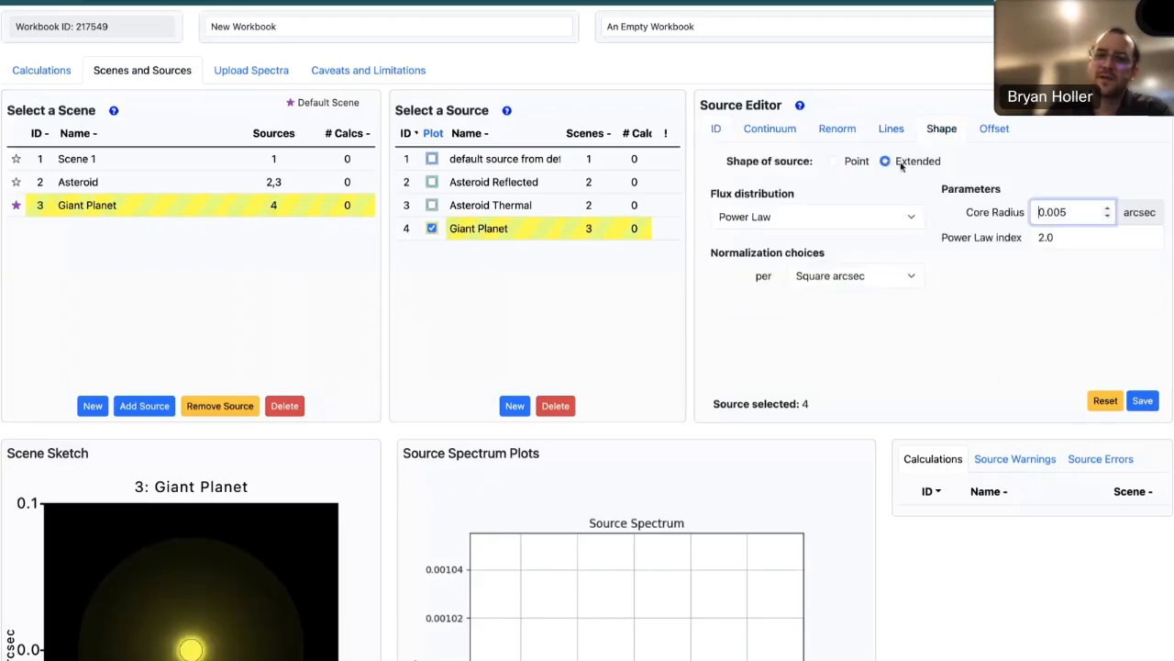
click(831, 227)
click(795, 154)
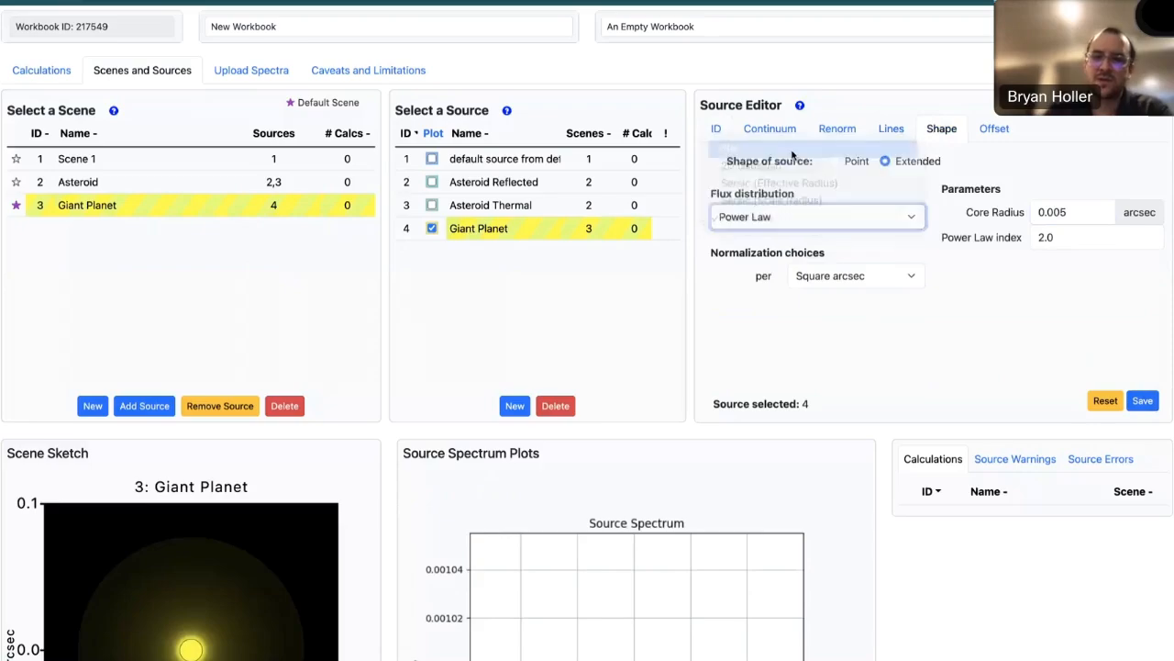
scroll(386, 487, down, 1)
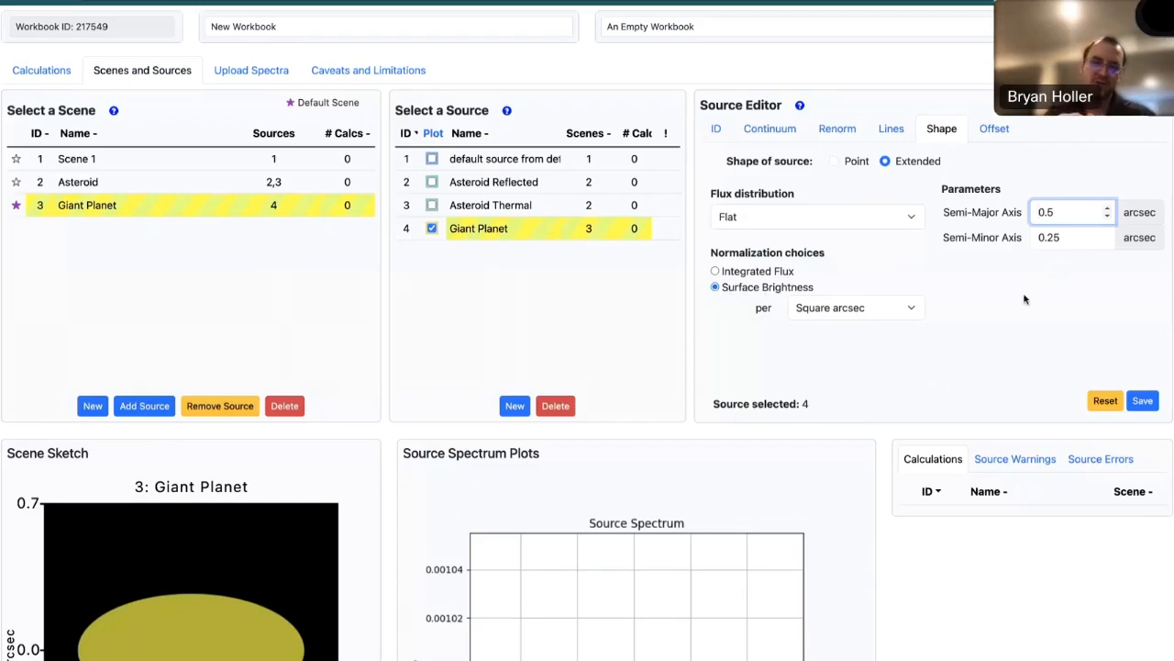
- Set both the semi-major and semi-minor axes of the Giant Planet source to 0.564 arcsec
text(64)
click(1071, 238)
key(BackSpace)
key(BackSpace)
text(564)
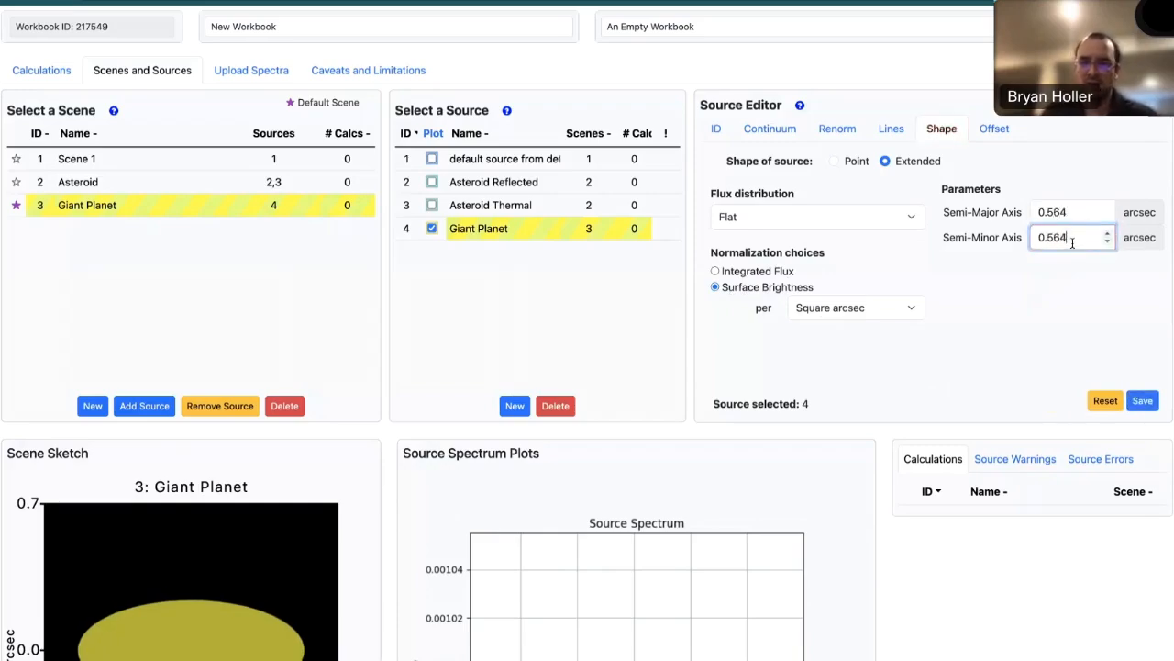
click(1005, 308)
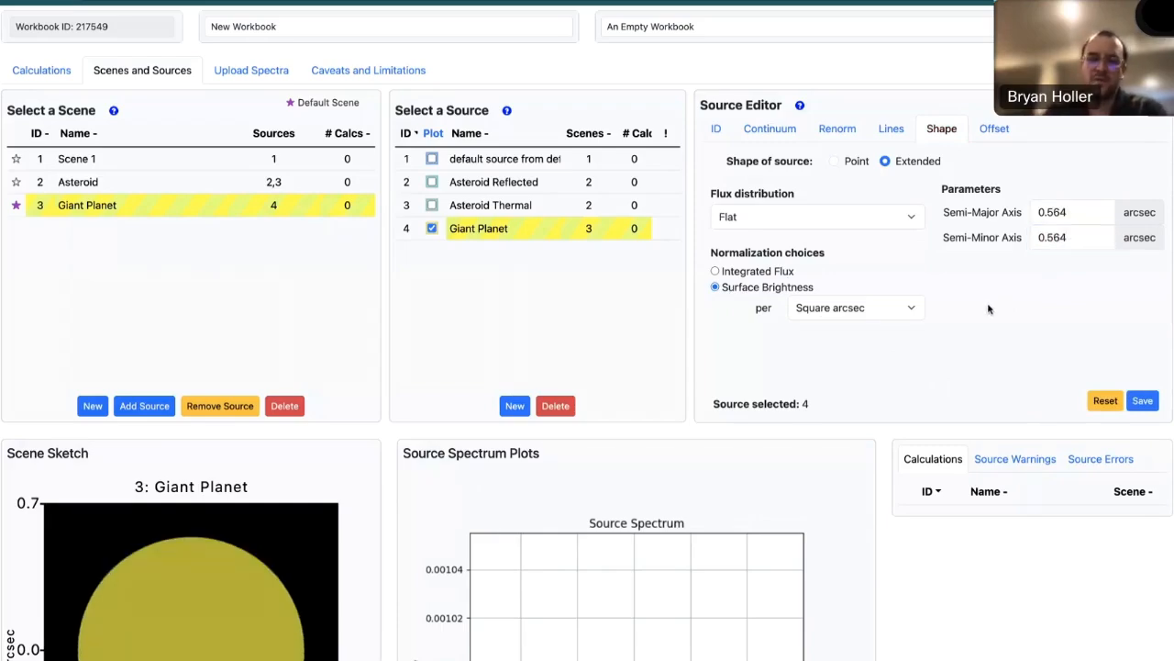
scroll(989, 309, down, 1)
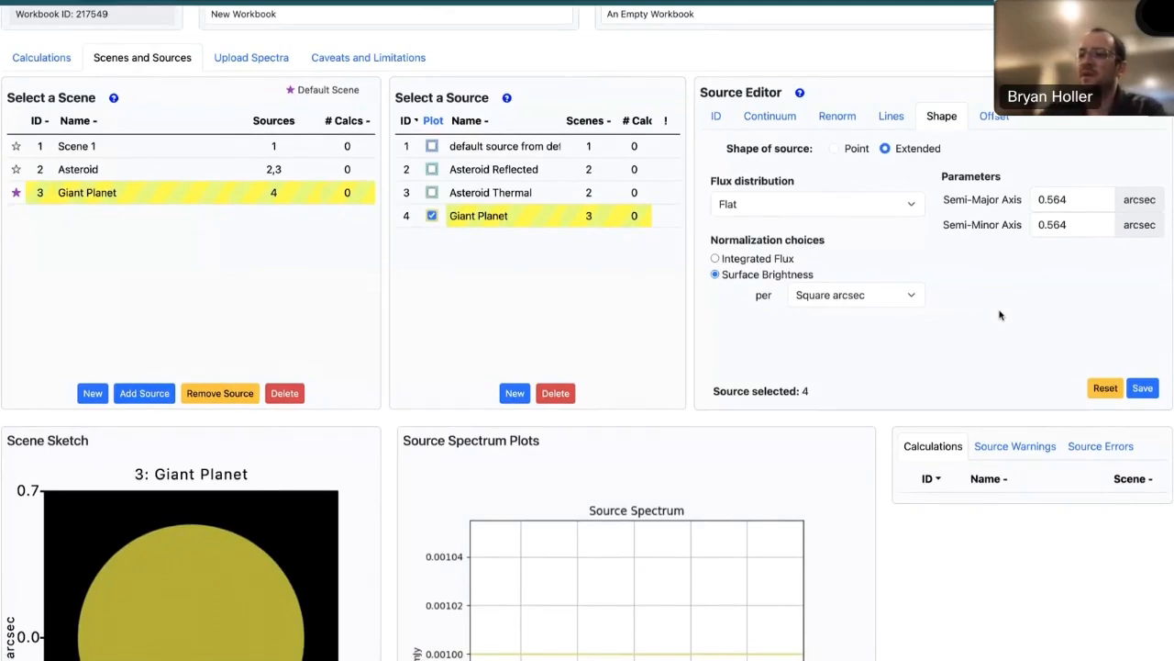
- Give the Giant Planet source a Phoenix Stellar Models continuum of type G2V 5800K log(g)=4.5
click(780, 126)
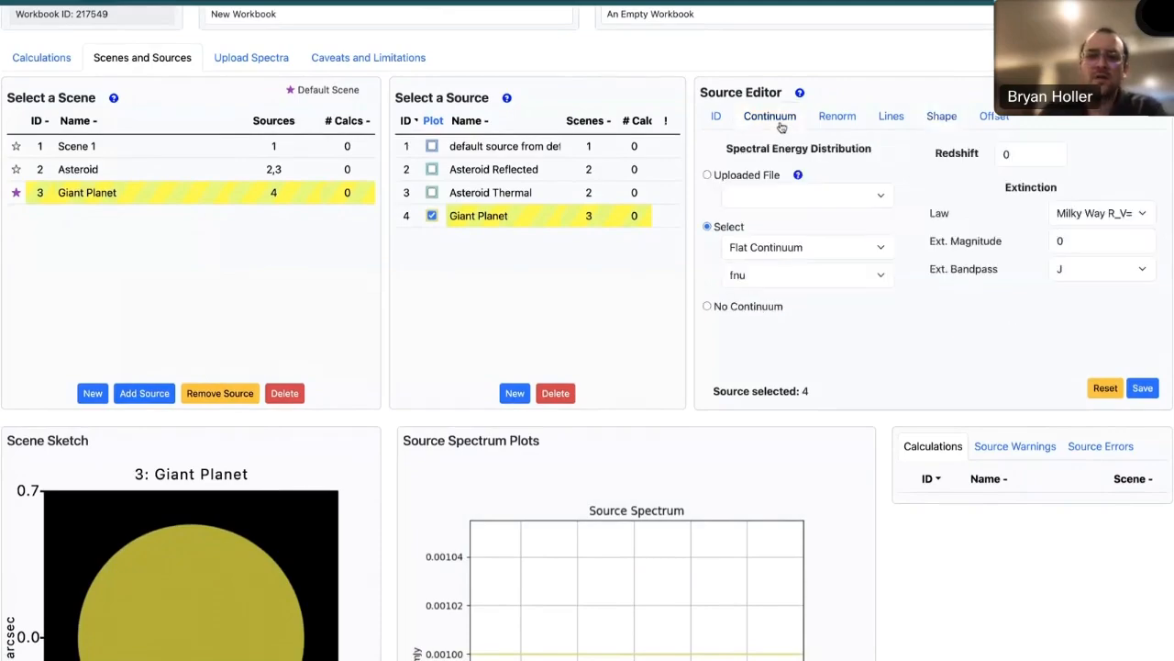
click(775, 249)
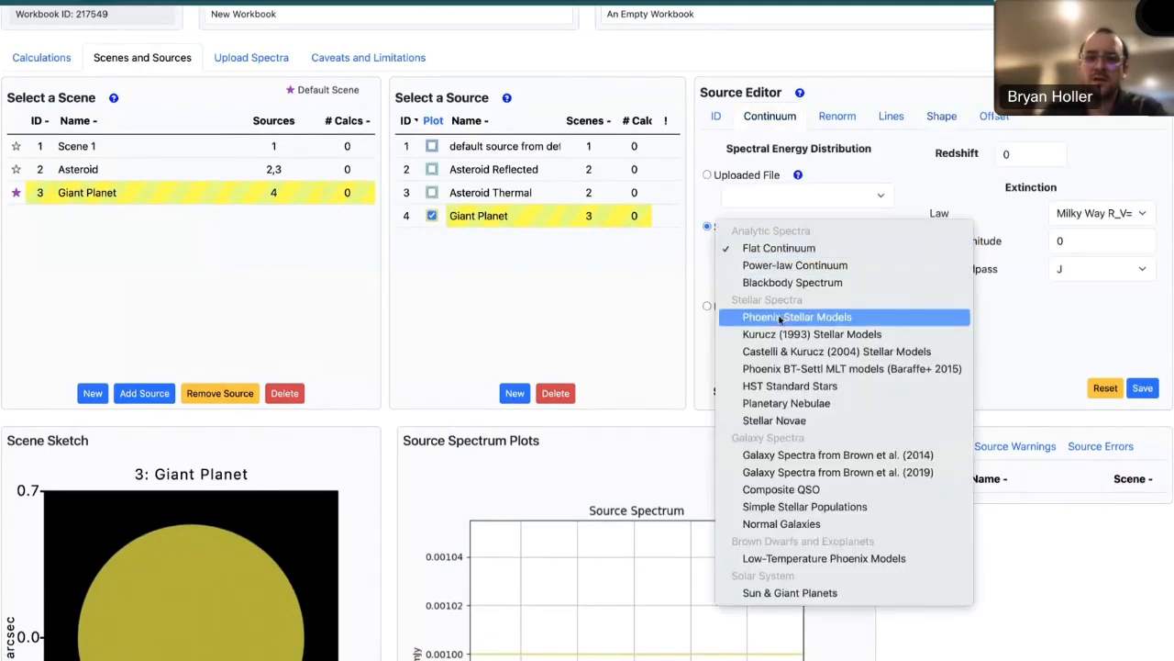
click(780, 317)
click(787, 275)
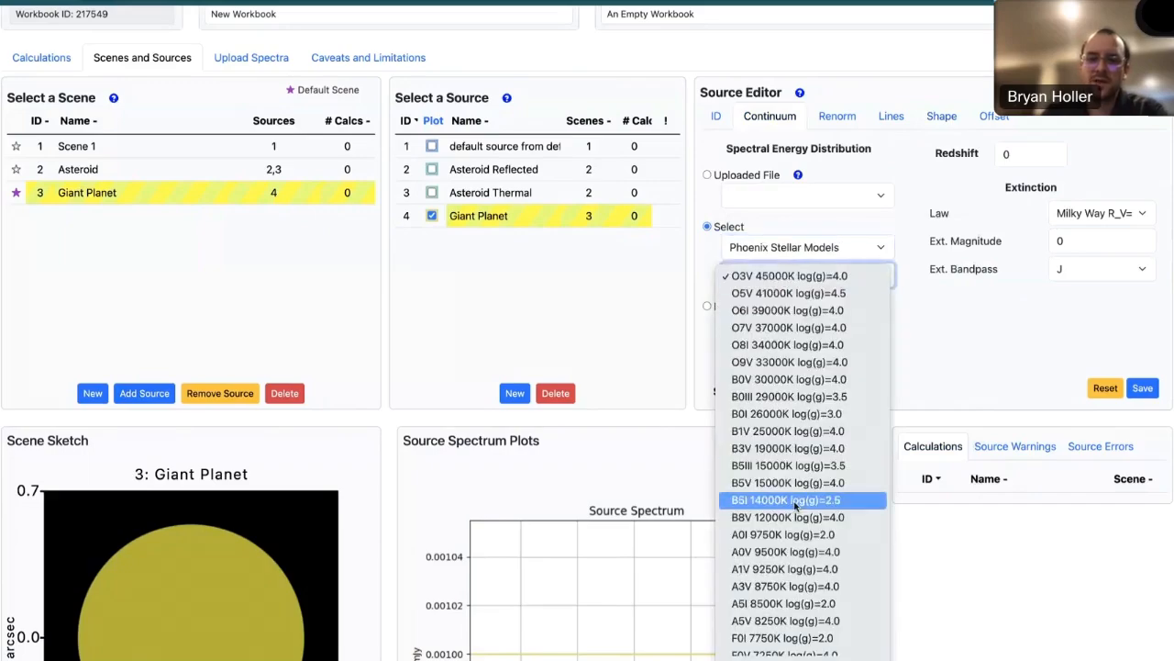
scroll(795, 505, down, 5)
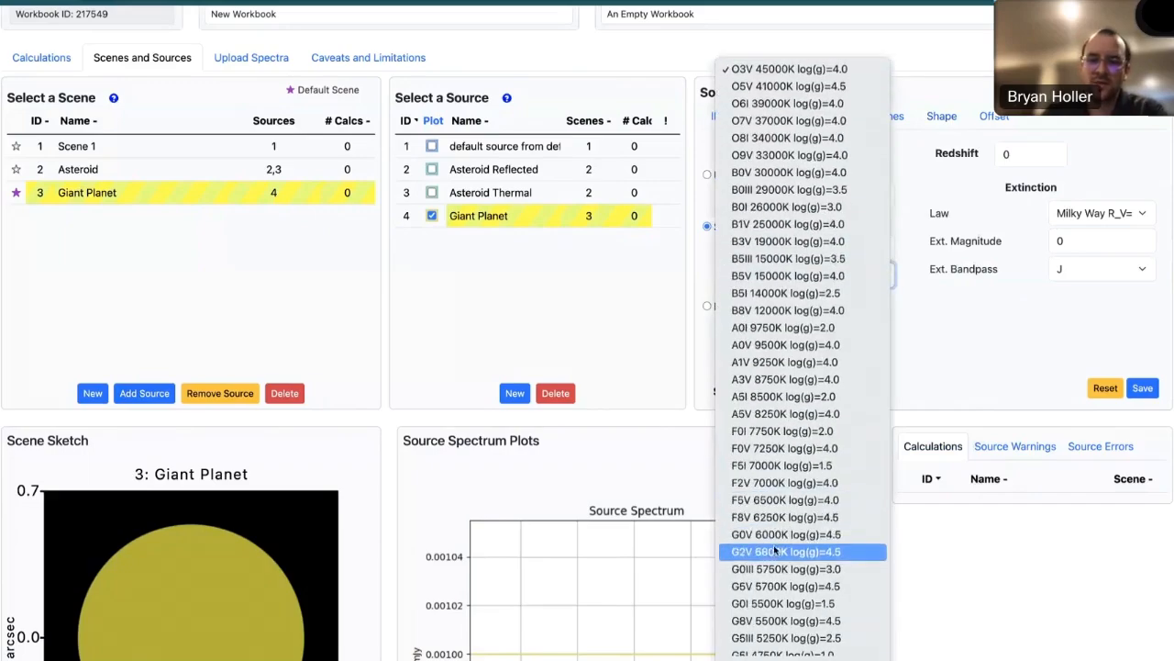
click(775, 550)
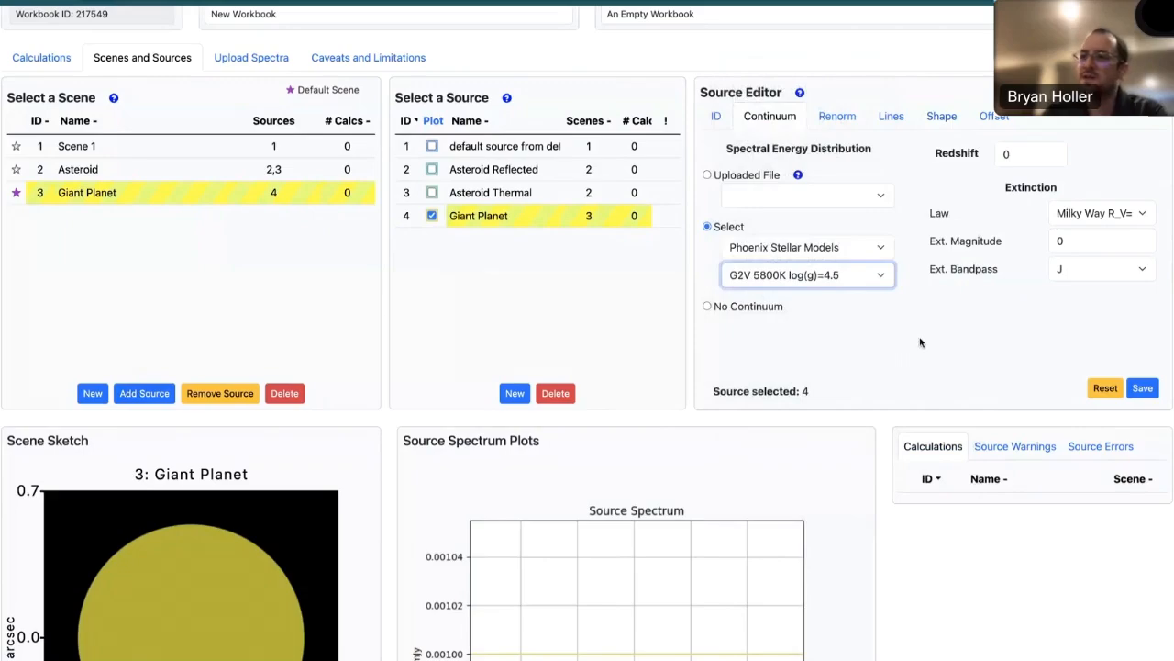
- Normalize the Giant Planet source at wavelength to 1 jy per arcsec^2, save, and inspect the sketch and spectrum
click(839, 119)
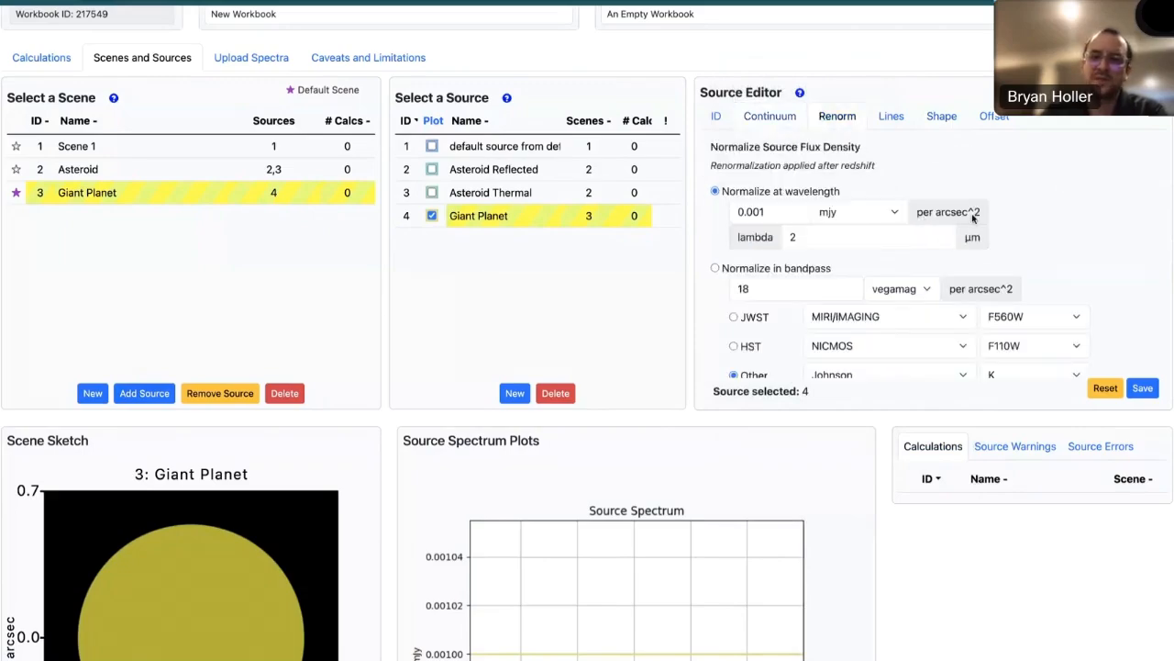
click(858, 218)
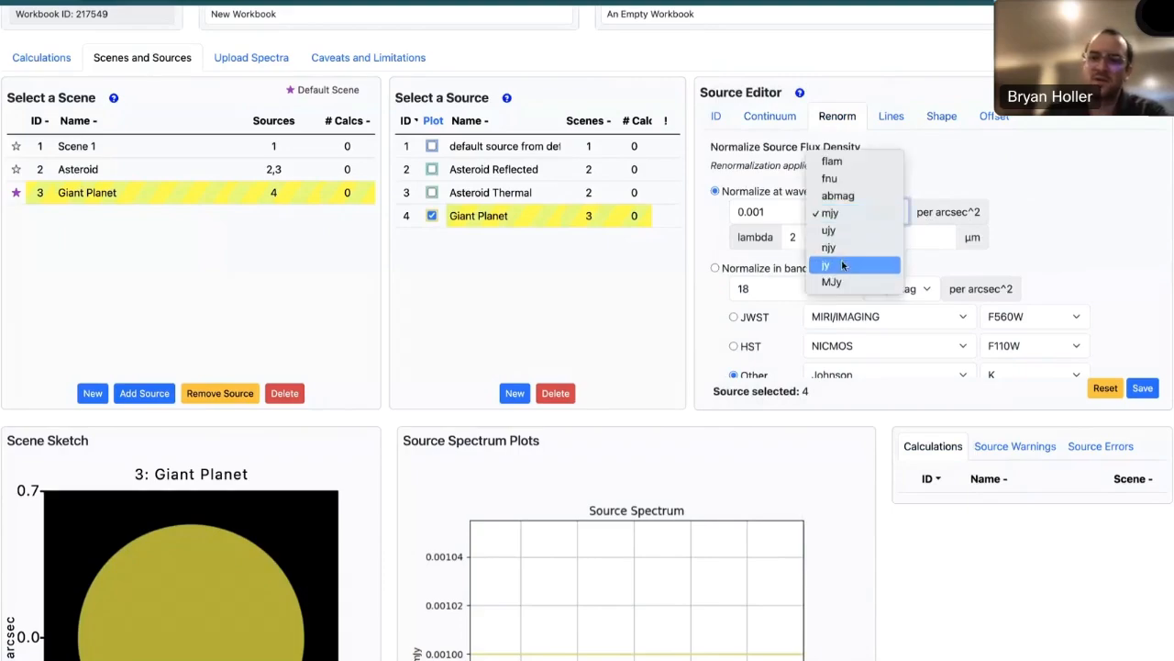
click(841, 260)
drag(791, 212, 726, 218)
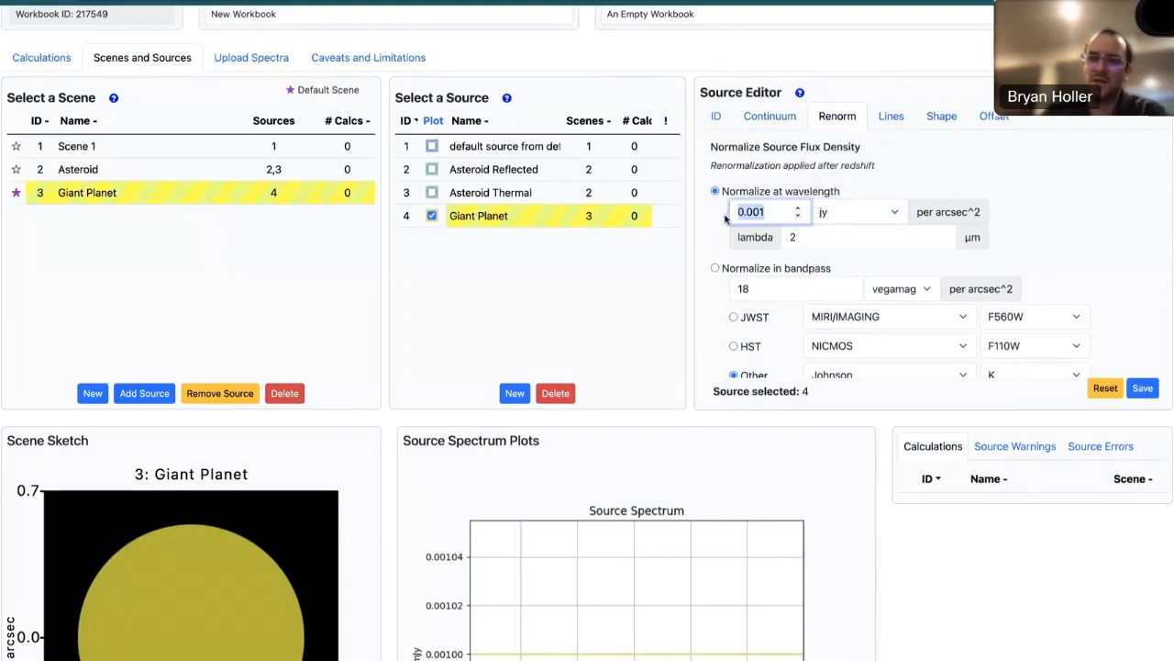
text(1)
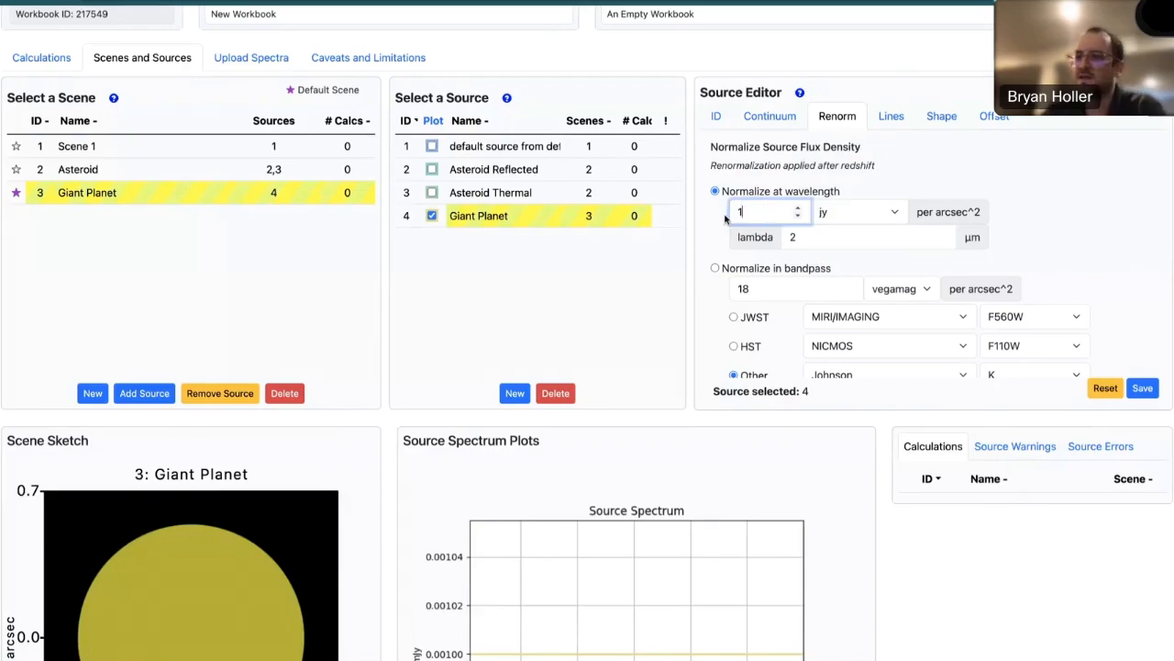
click(1055, 213)
click(1143, 388)
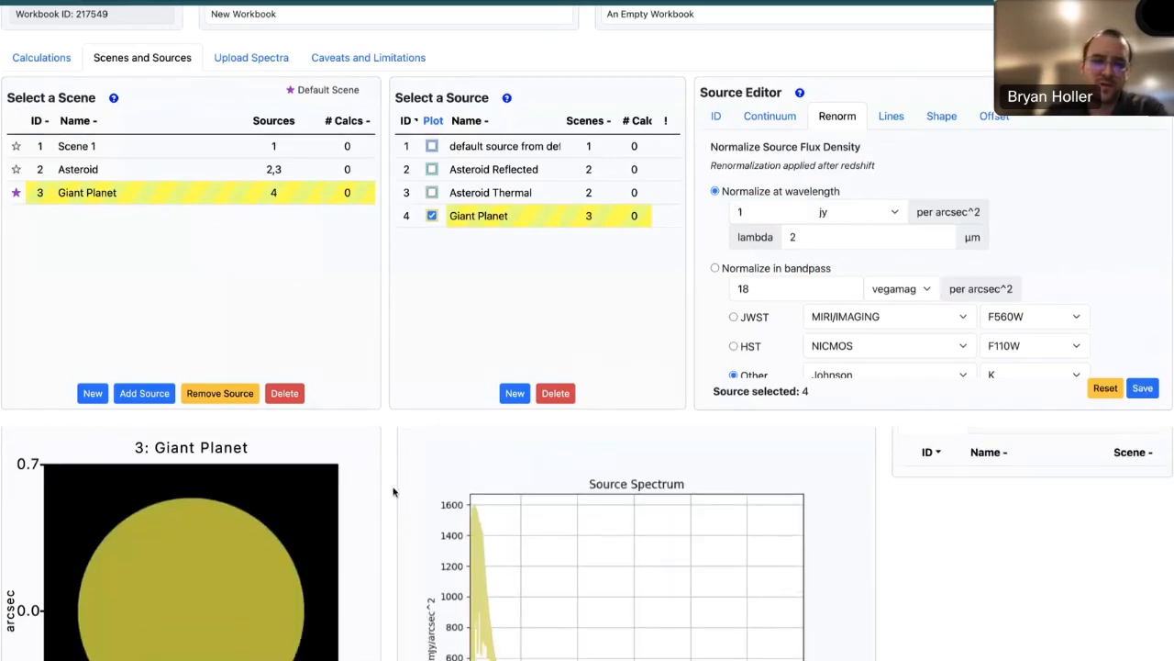
scroll(393, 492, down, 3)
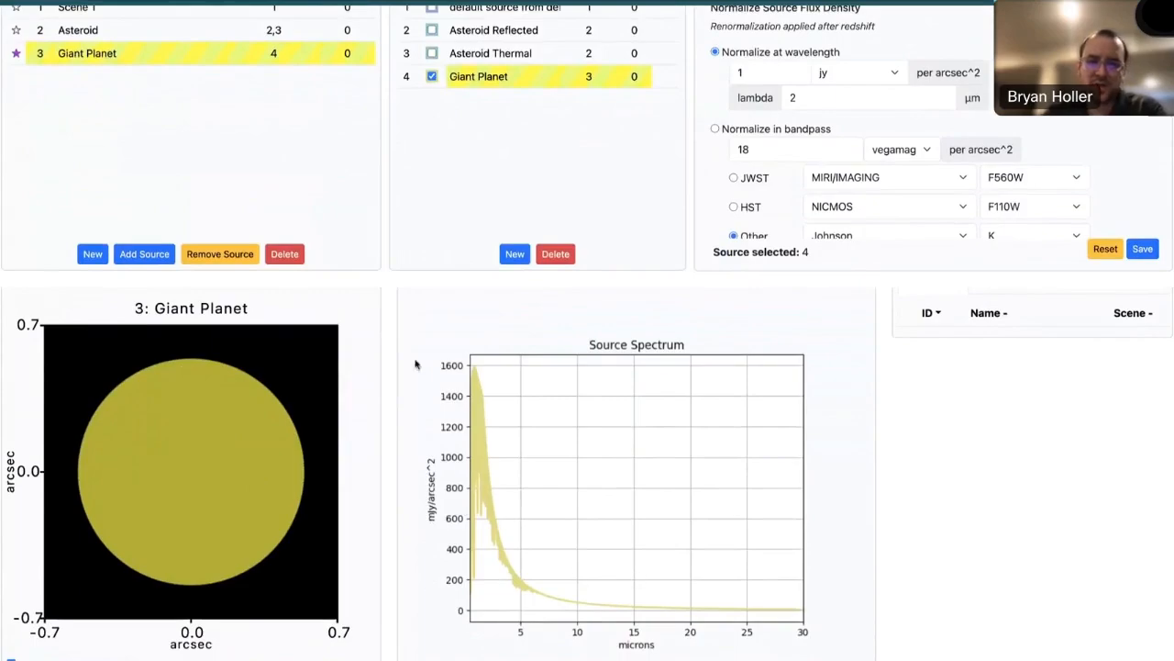
- Create a NIRCam SW Imaging calculation and select it for editing
scroll(386, 259, up, 3)
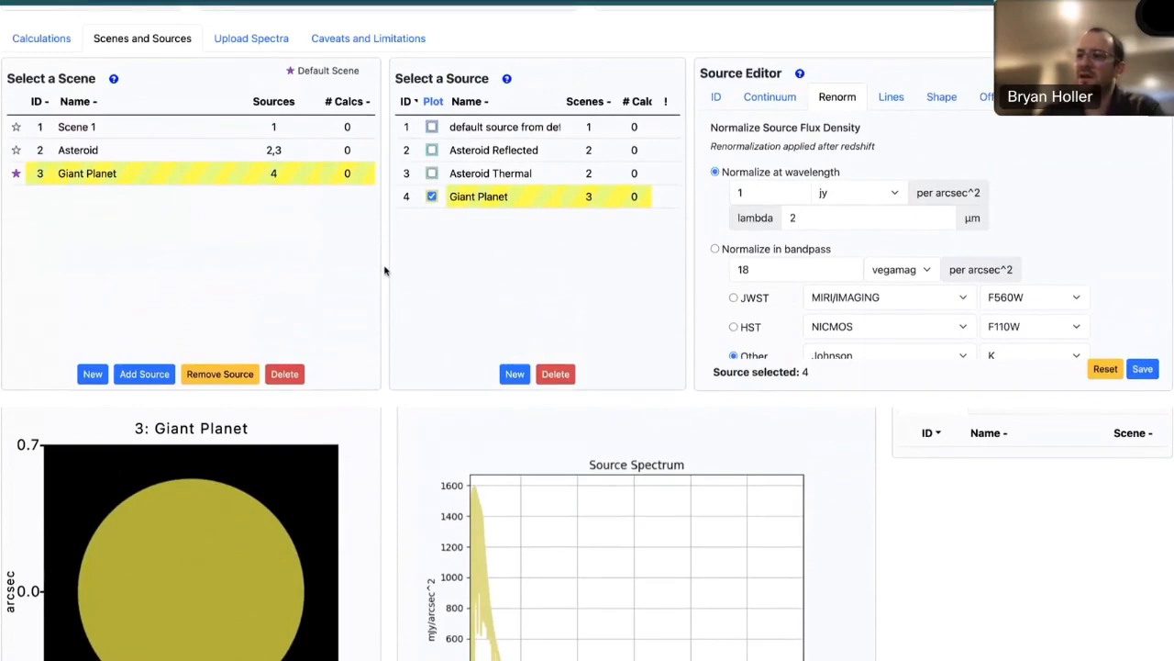
scroll(376, 264, up, 2)
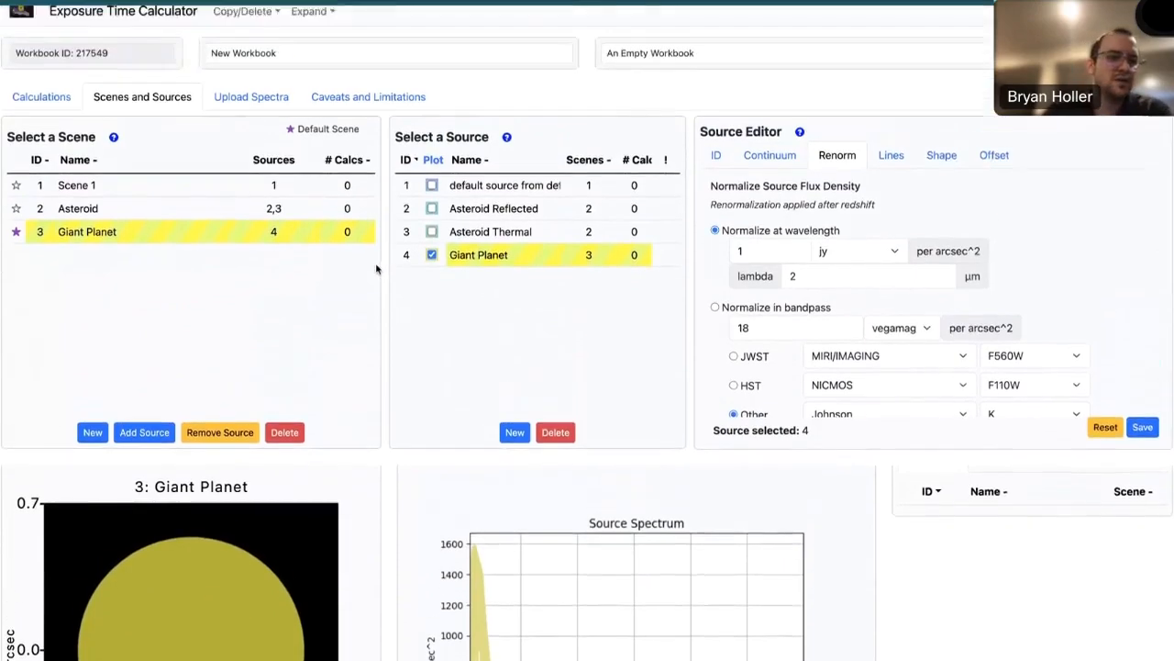
click(41, 109)
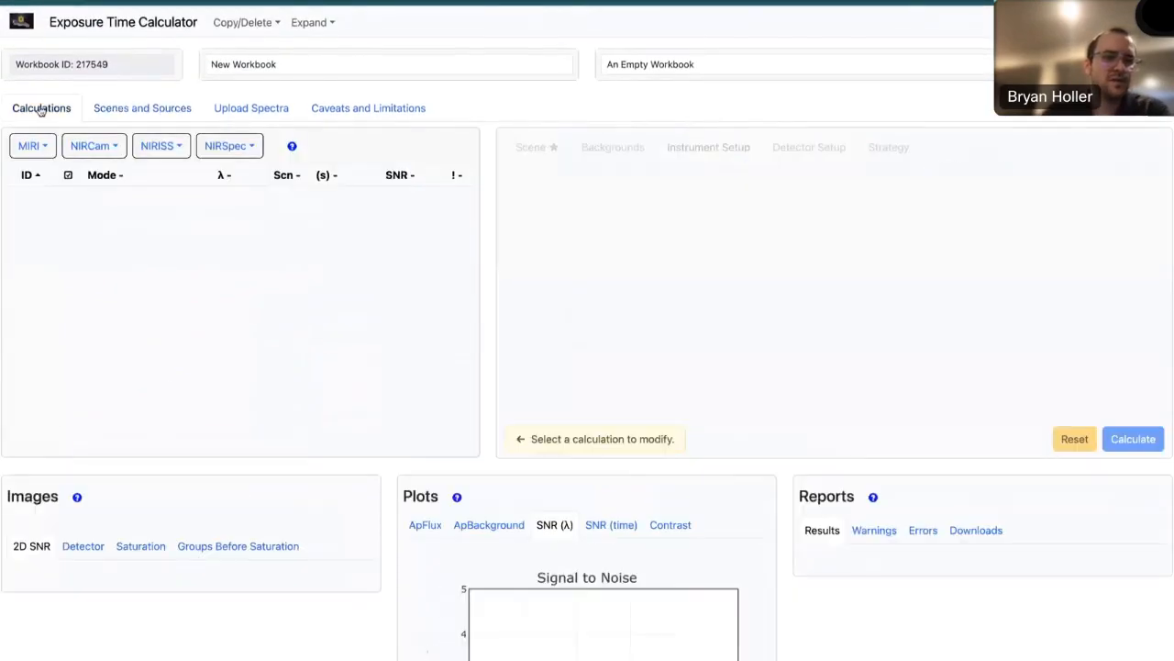
click(105, 151)
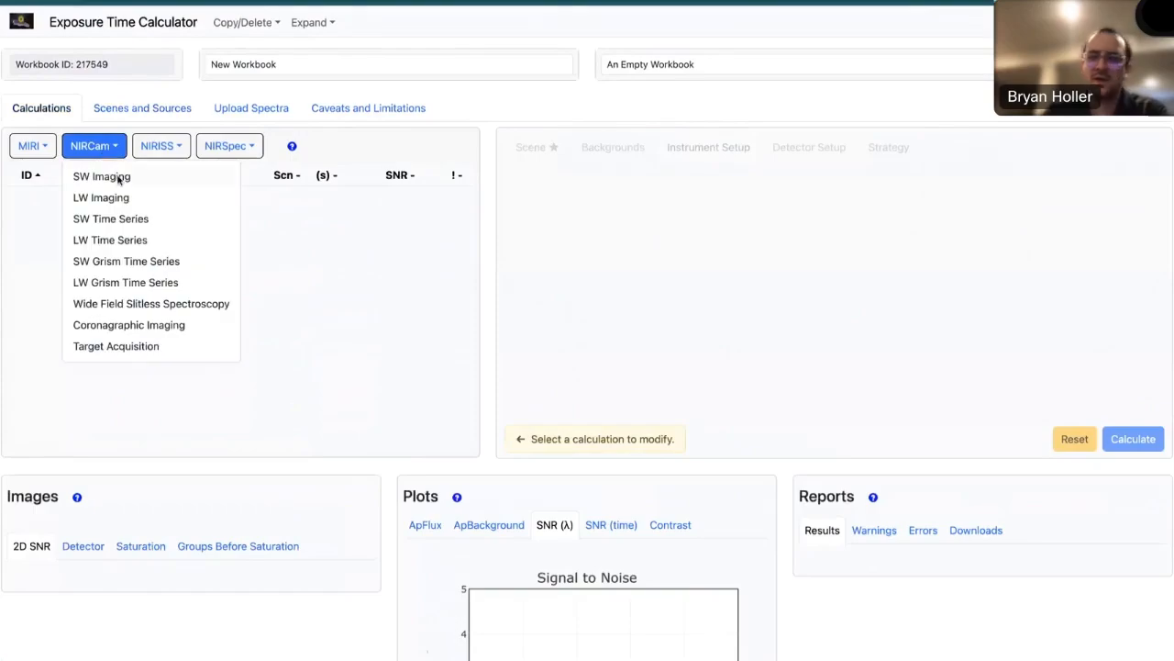
click(118, 178)
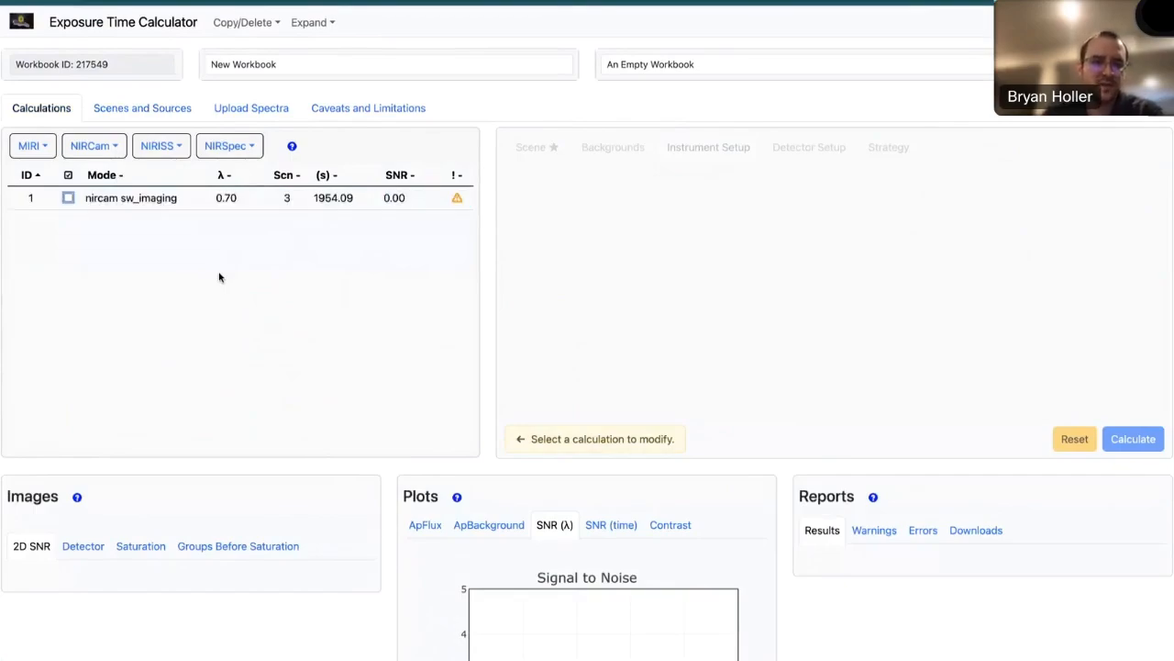
click(210, 203)
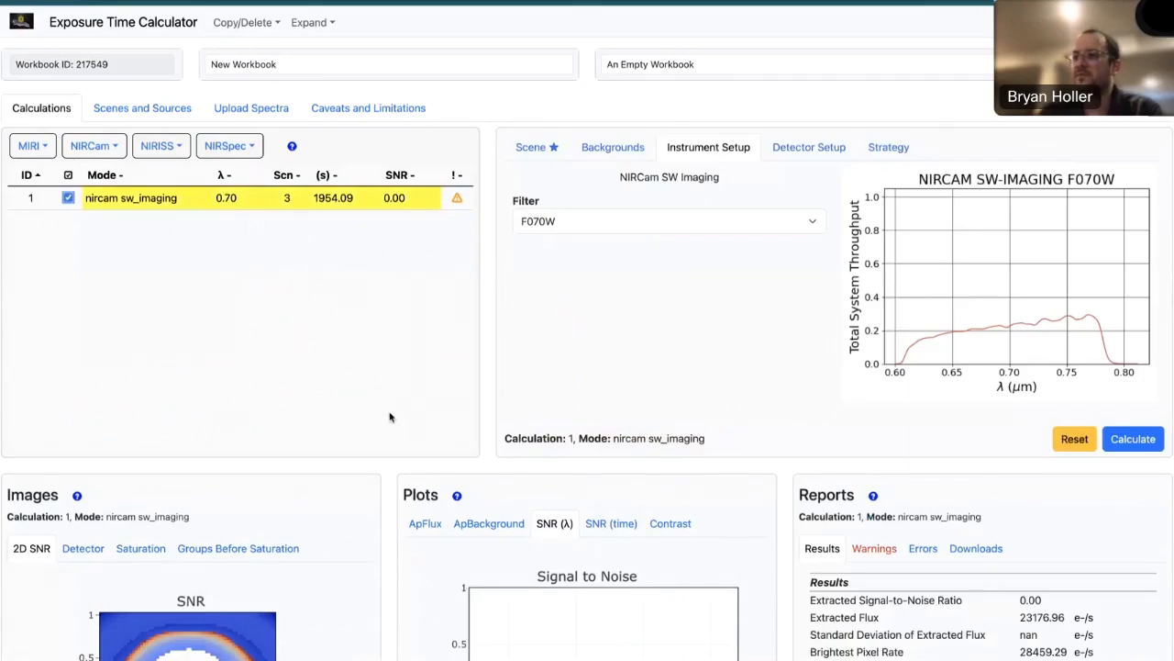
- Set the photometry aperture radius to 0.564 arcsec in the calculation's extraction strategy
click(888, 149)
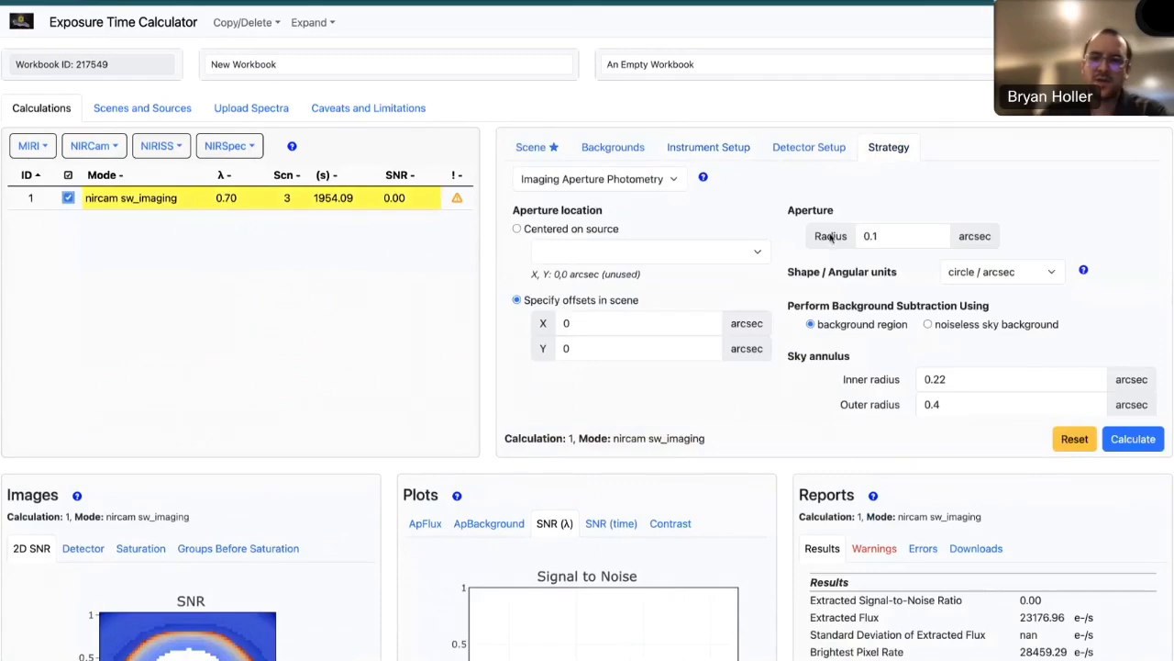
click(884, 236)
key(BackSpace)
text(563)
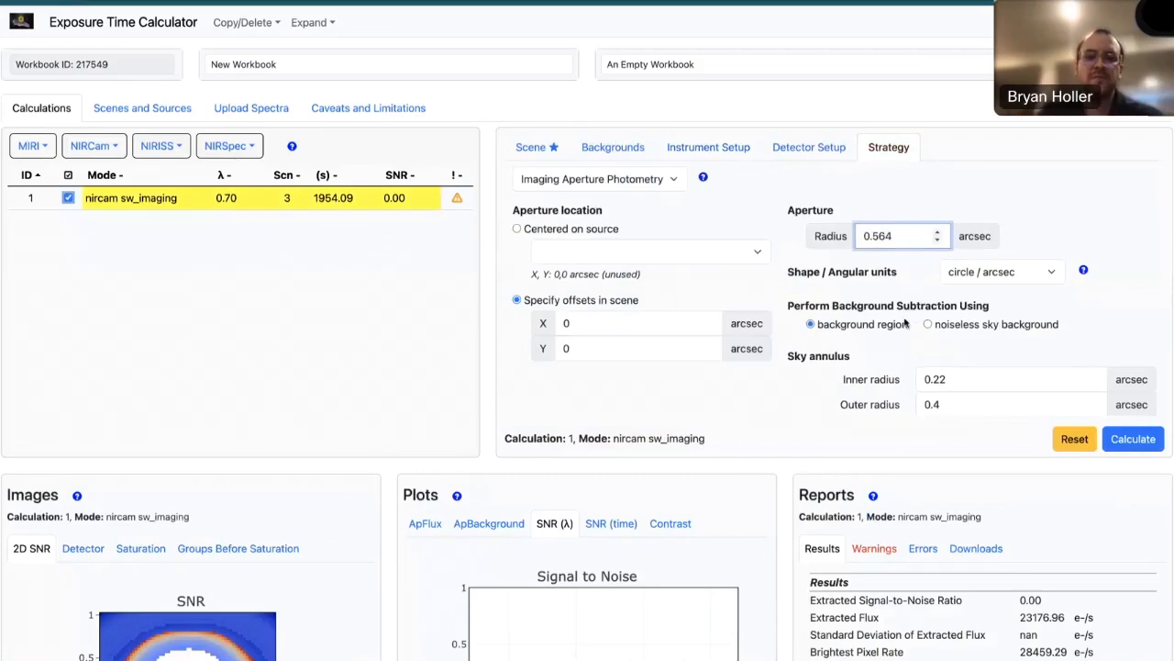
- Set the sky annulus to an inner radius of 0.65 arcsec and an outer radius of 0.9 arcsec
click(962, 384)
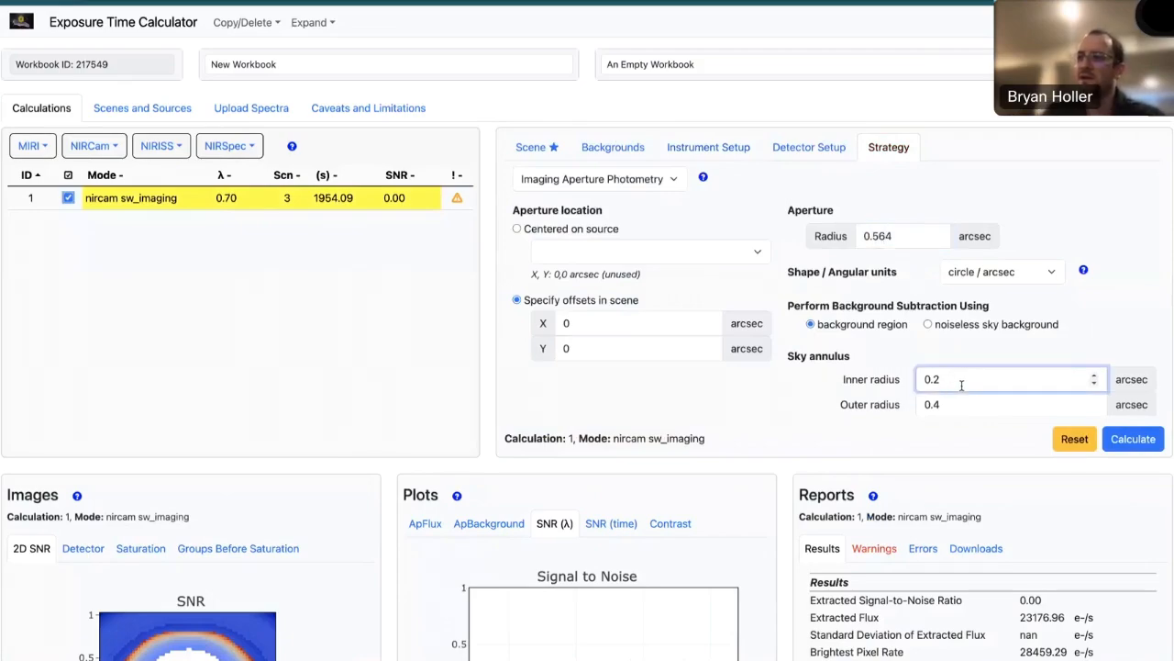
text(65)
click(961, 405)
text(9)
click(976, 378)
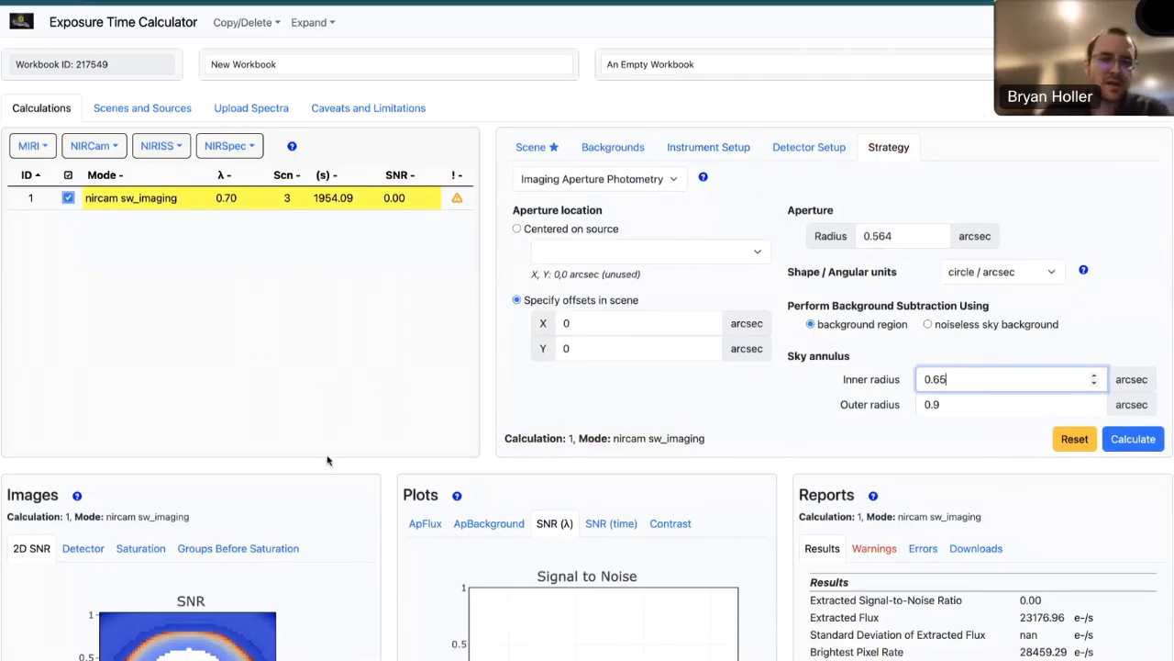
- Set the detector readout pattern of the NIRCam SW Imaging calculation to RAPID
scroll(381, 516, down, 1)
scroll(381, 516, down, 3)
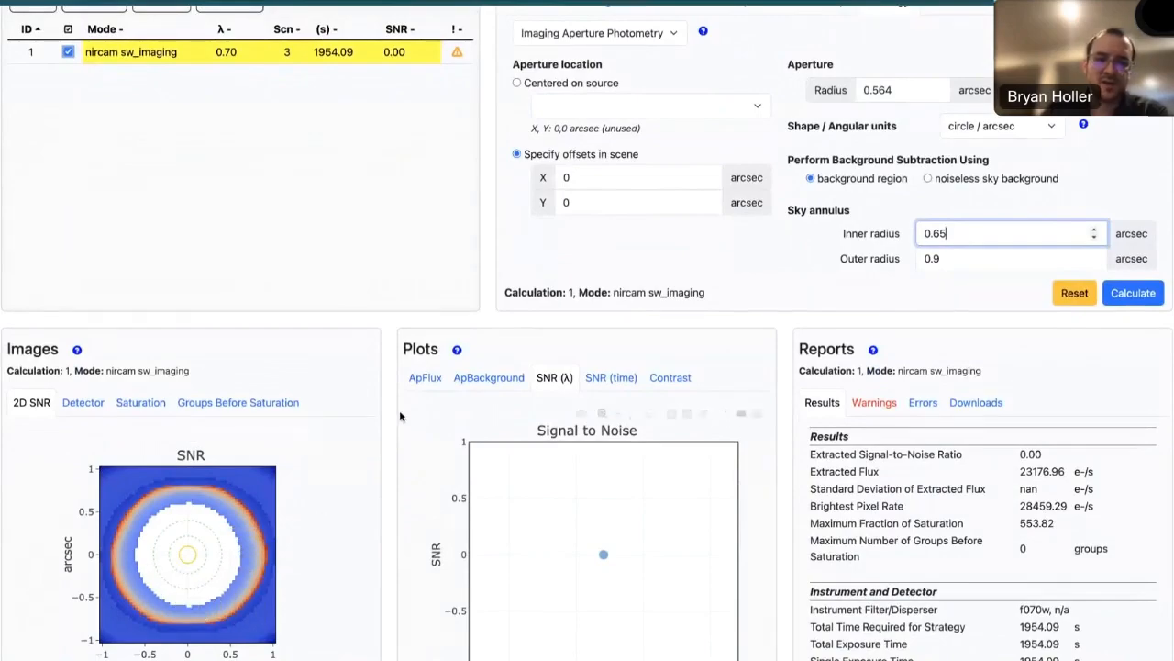
scroll(401, 412, up, 3)
click(801, 127)
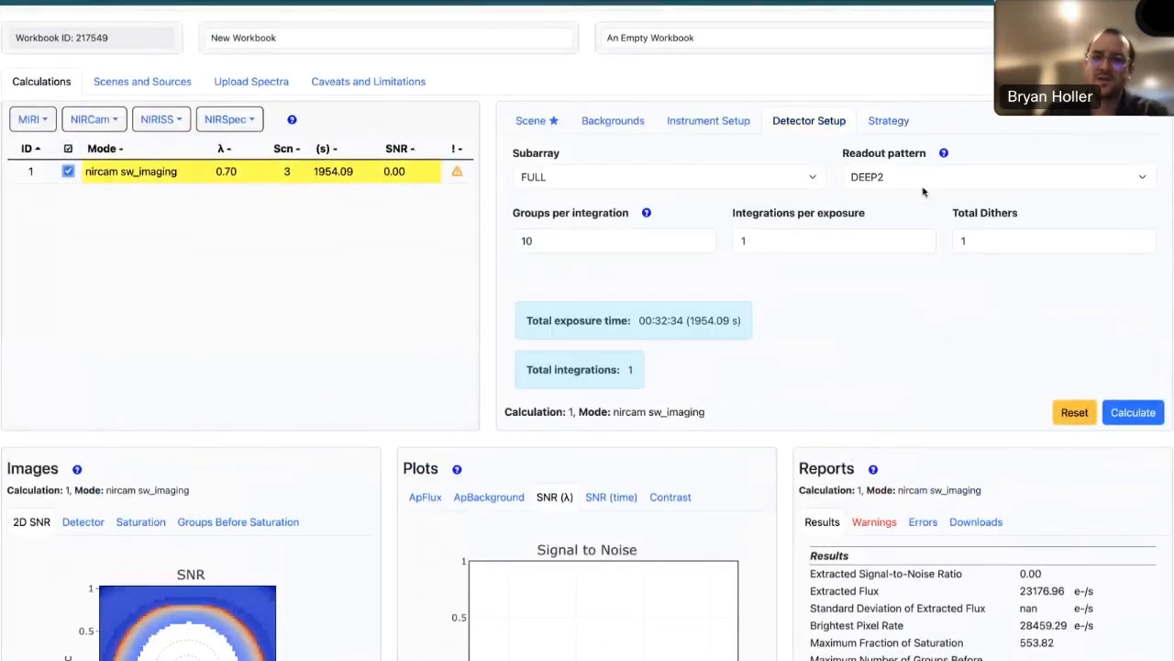
click(885, 177)
click(886, 55)
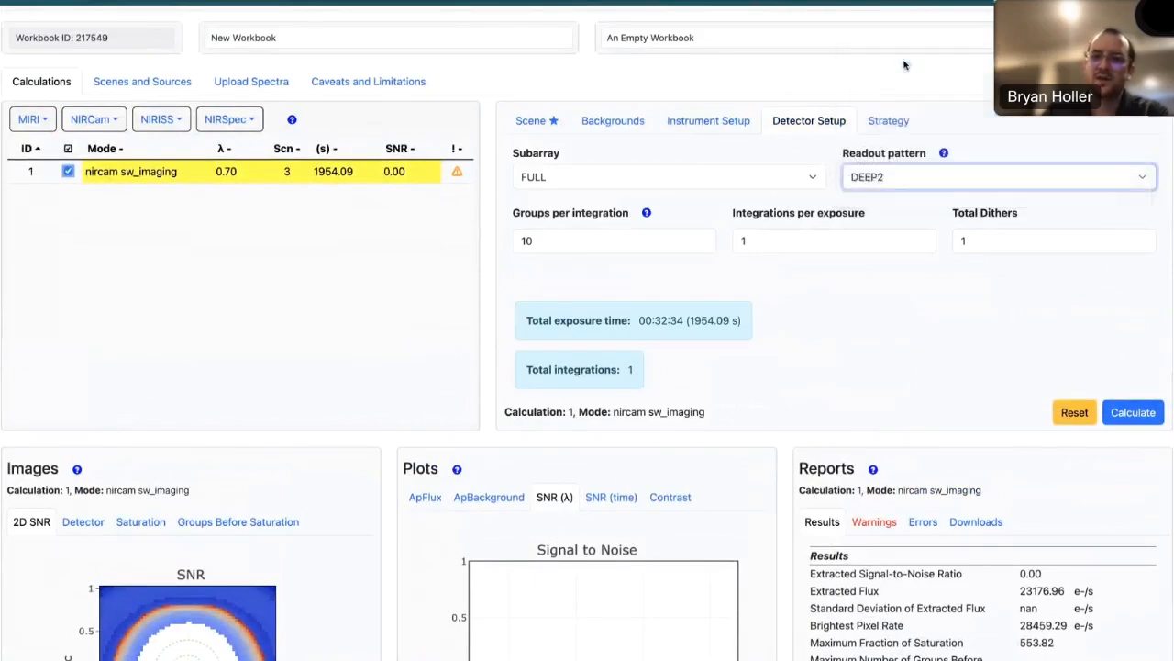
- Set the groups per integration to 2, run the calculation, and inspect the resulting SNR image and report
click(539, 240)
key(BackSpace)
key(BackSpace)
text(2)
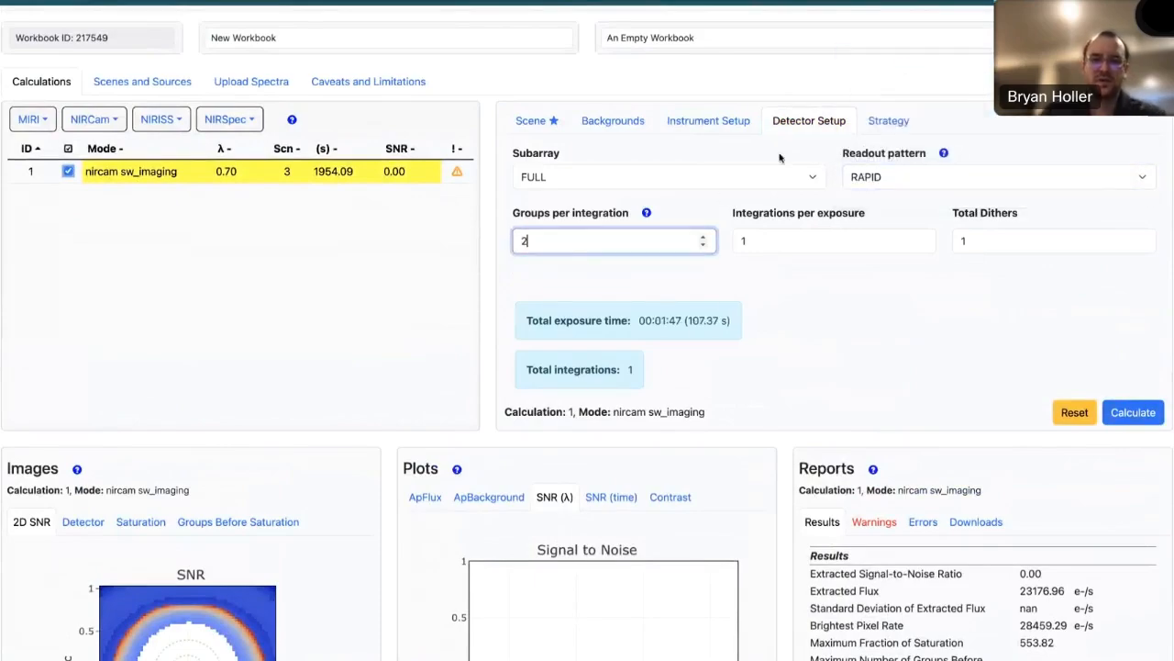
click(810, 300)
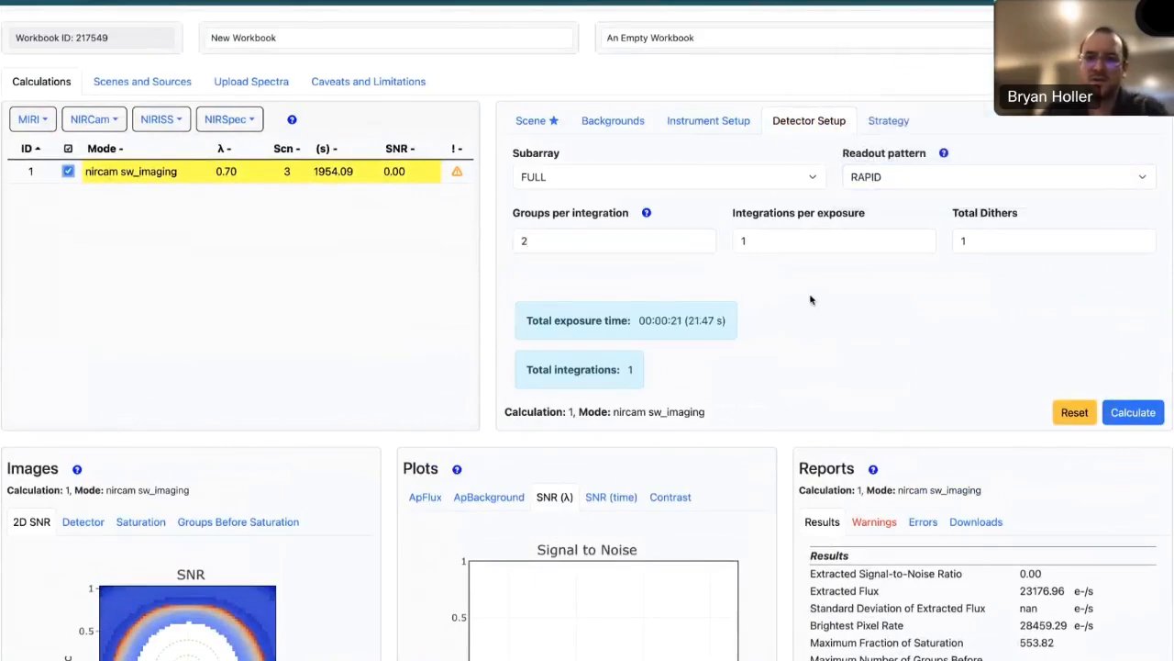
click(1125, 414)
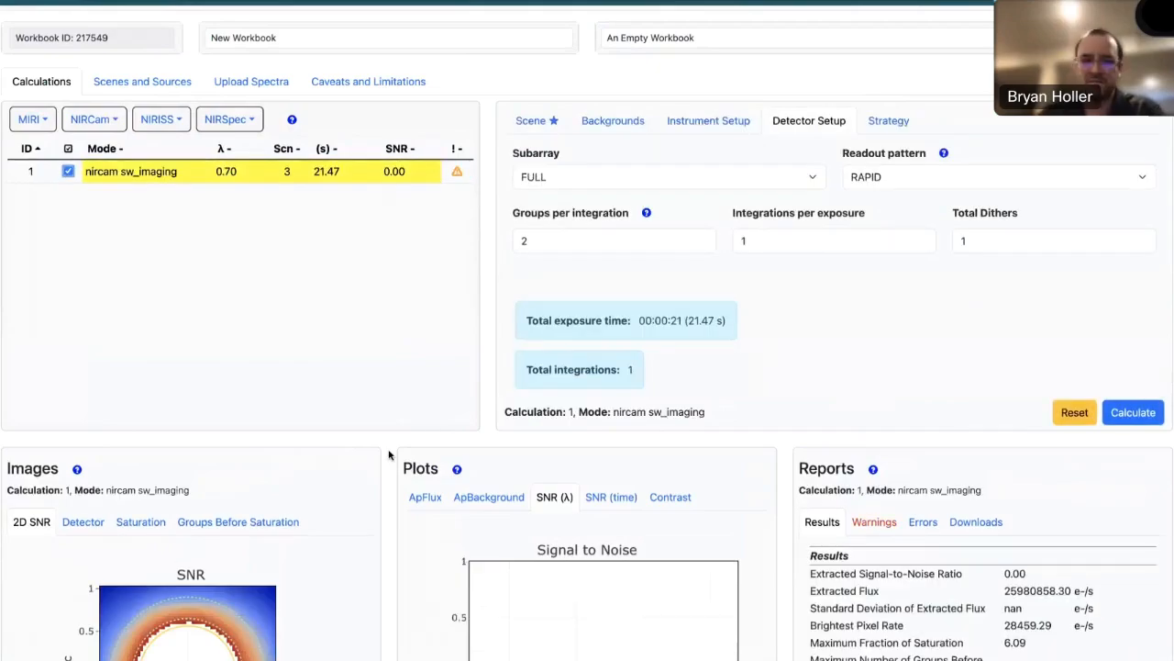
scroll(389, 455, down, 3)
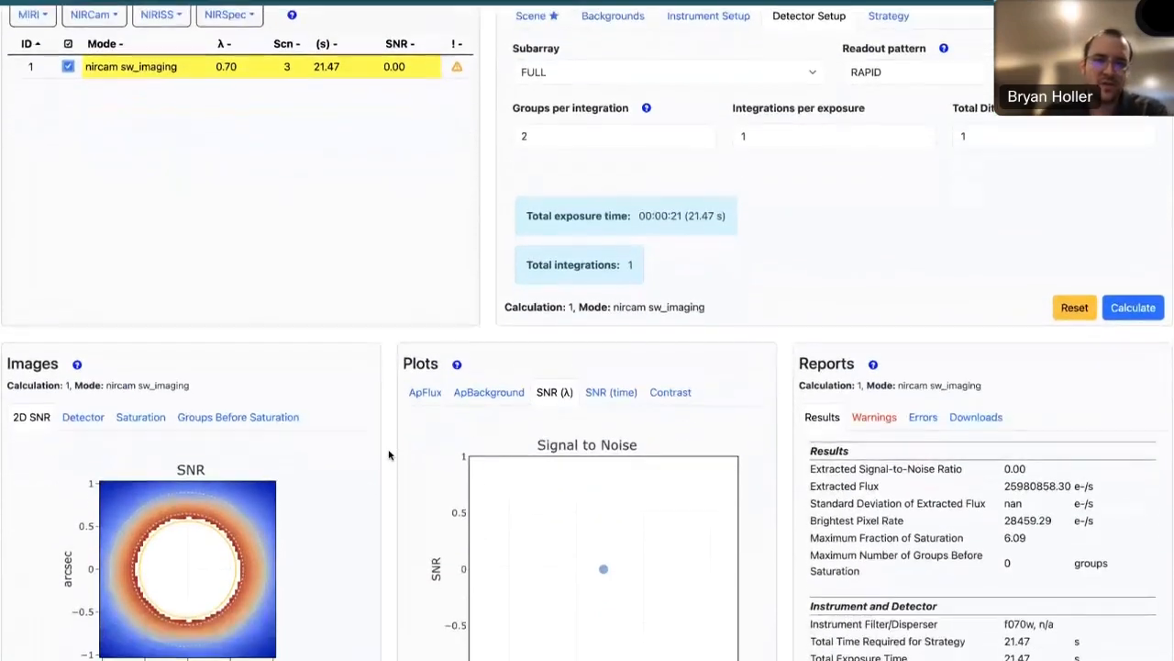
scroll(389, 455, down, 1)
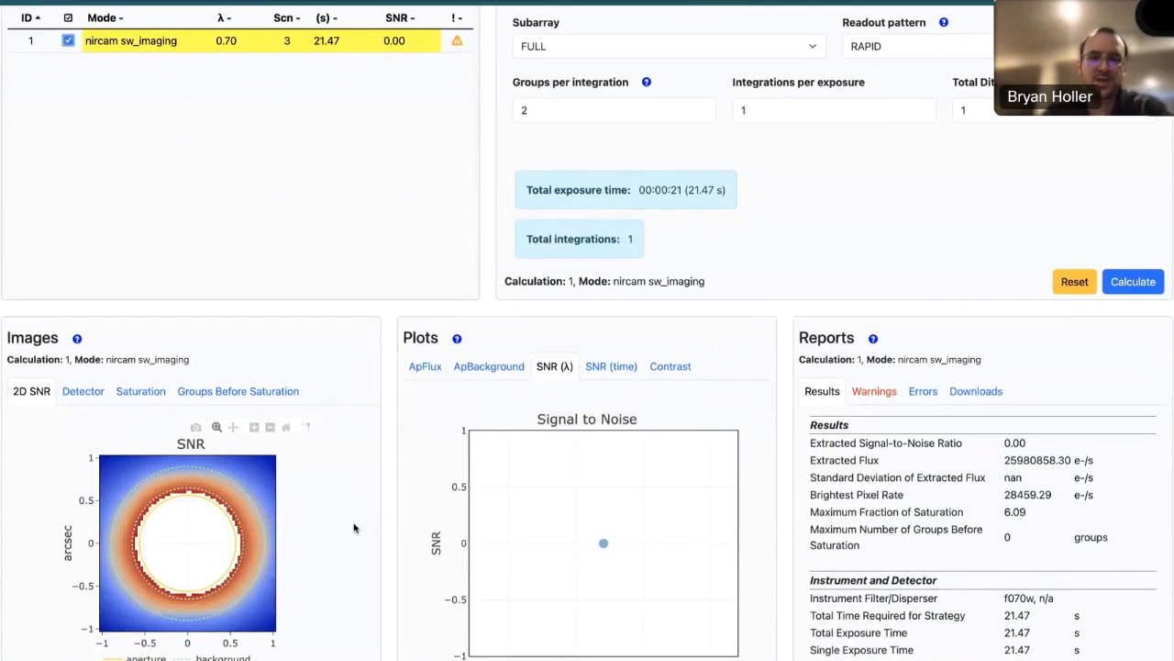
- Change the instrument filter to F187N, rerun the calculation, and review the SNR image and report
scroll(355, 527, up, 1)
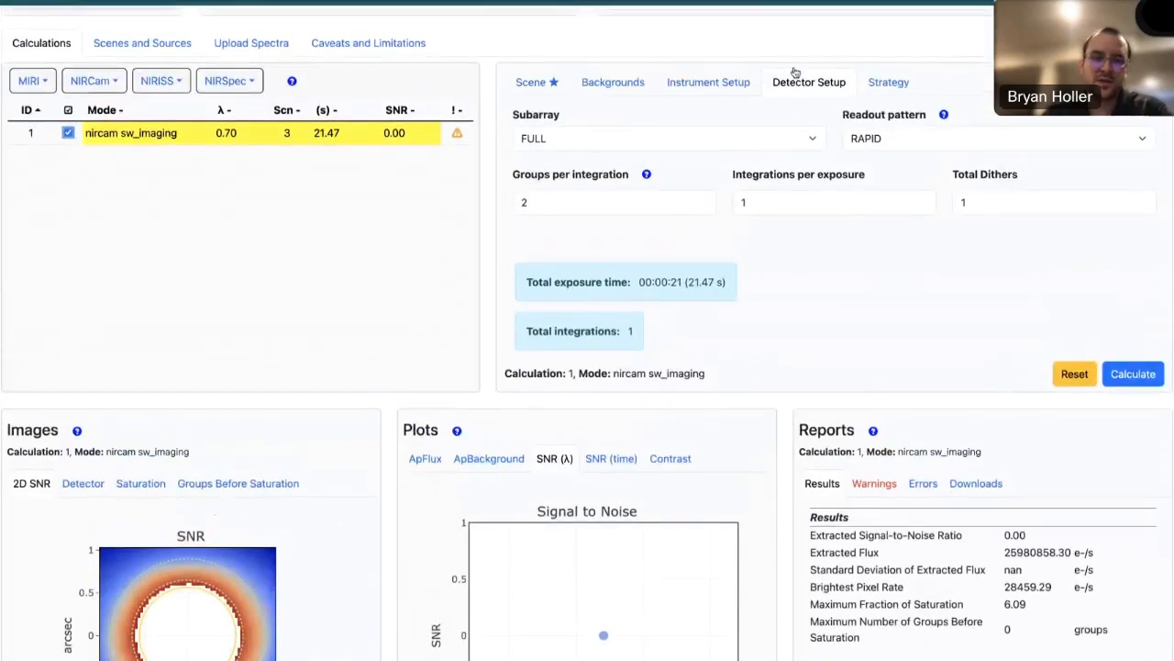
click(732, 82)
click(647, 165)
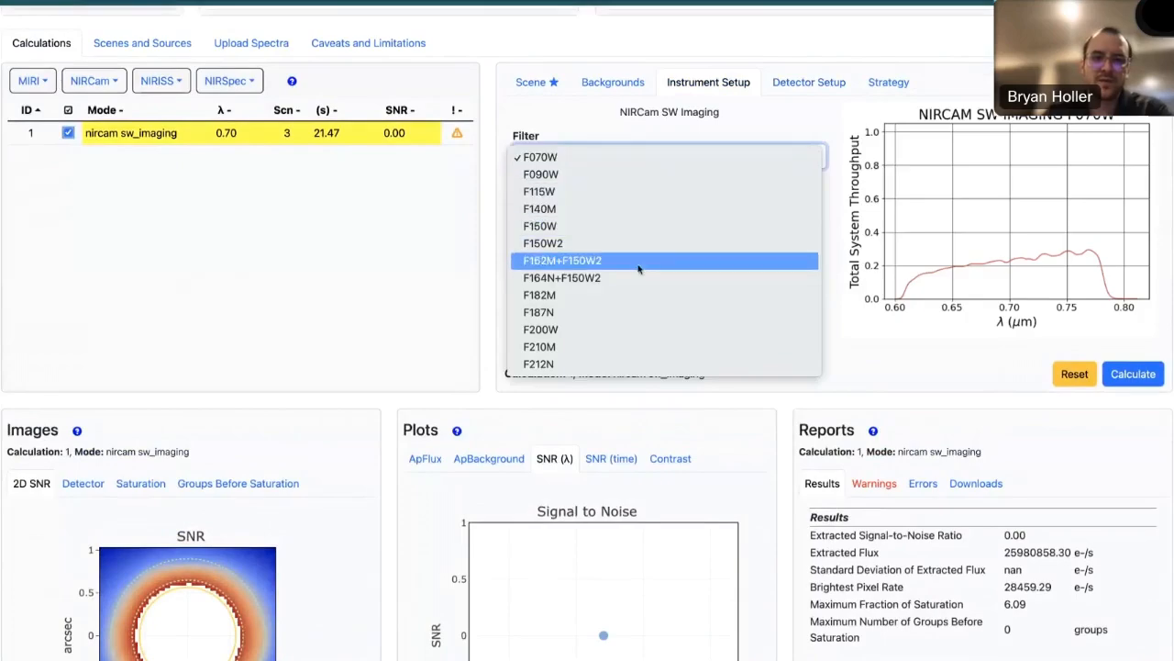
click(619, 313)
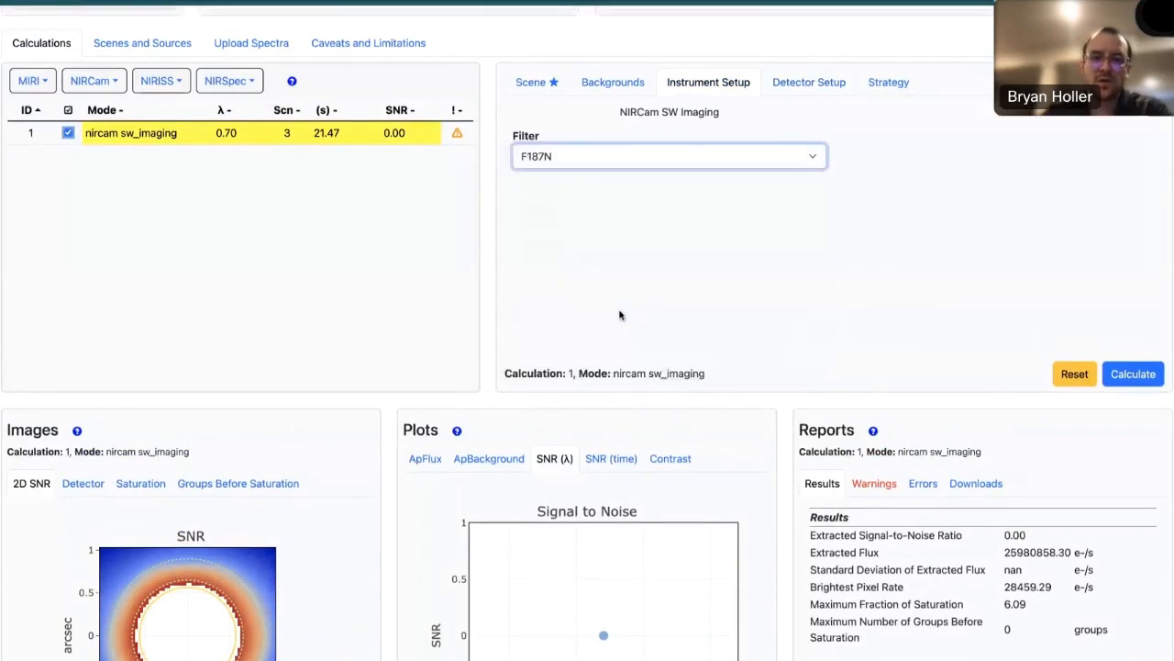
click(809, 83)
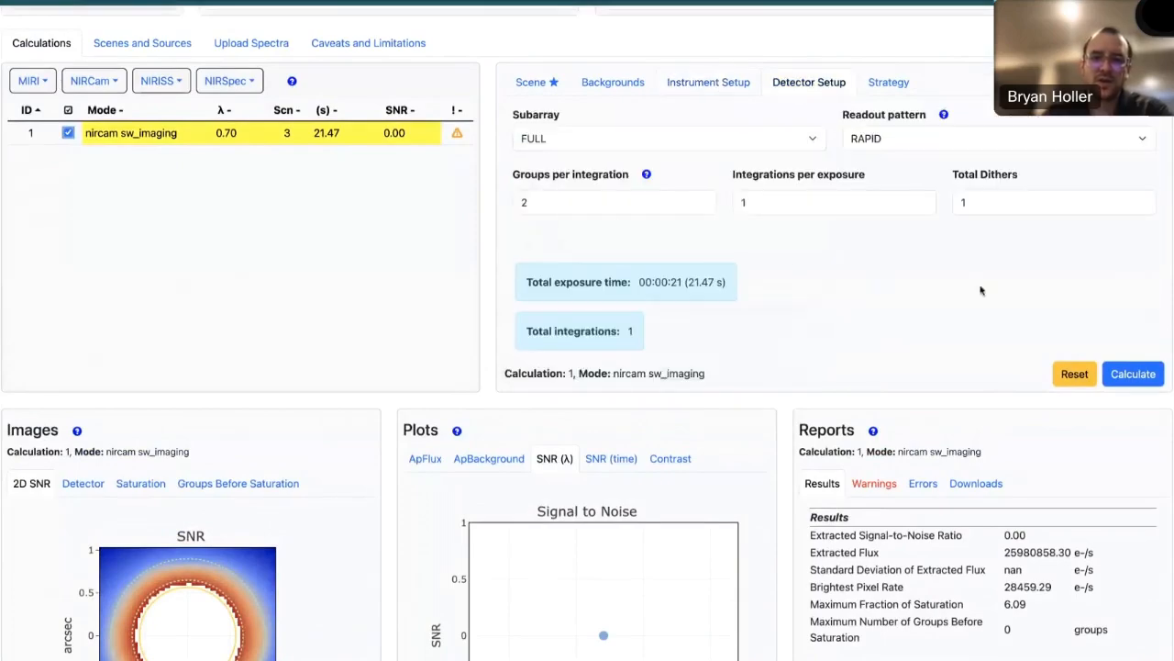
click(1124, 371)
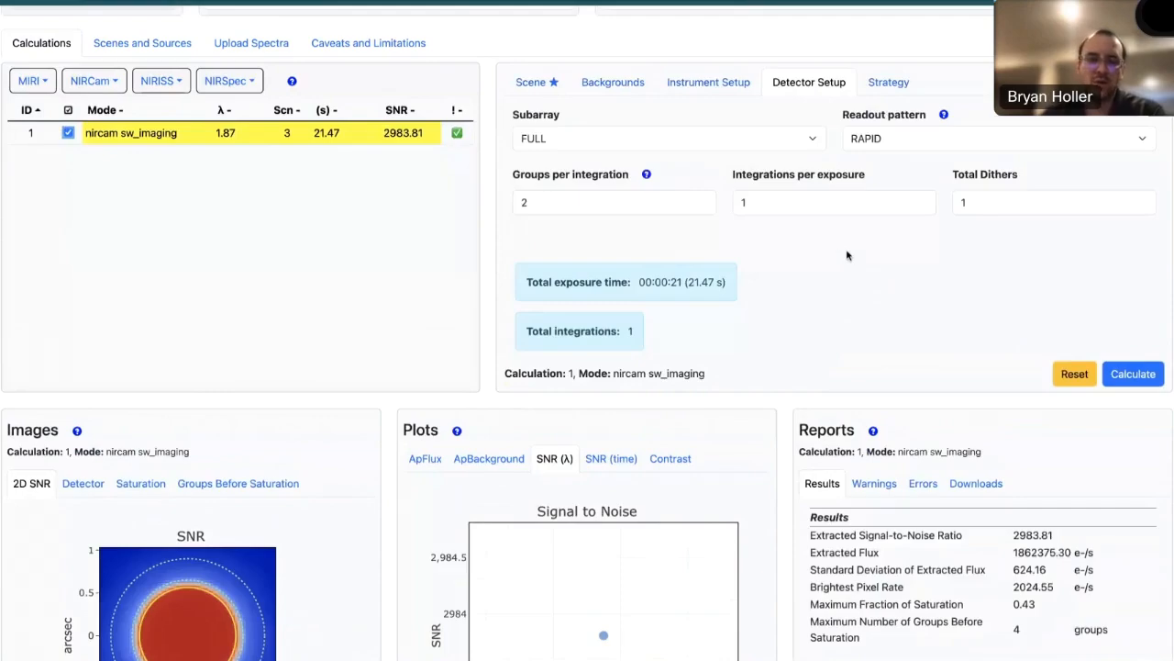
scroll(401, 462, down, 1)
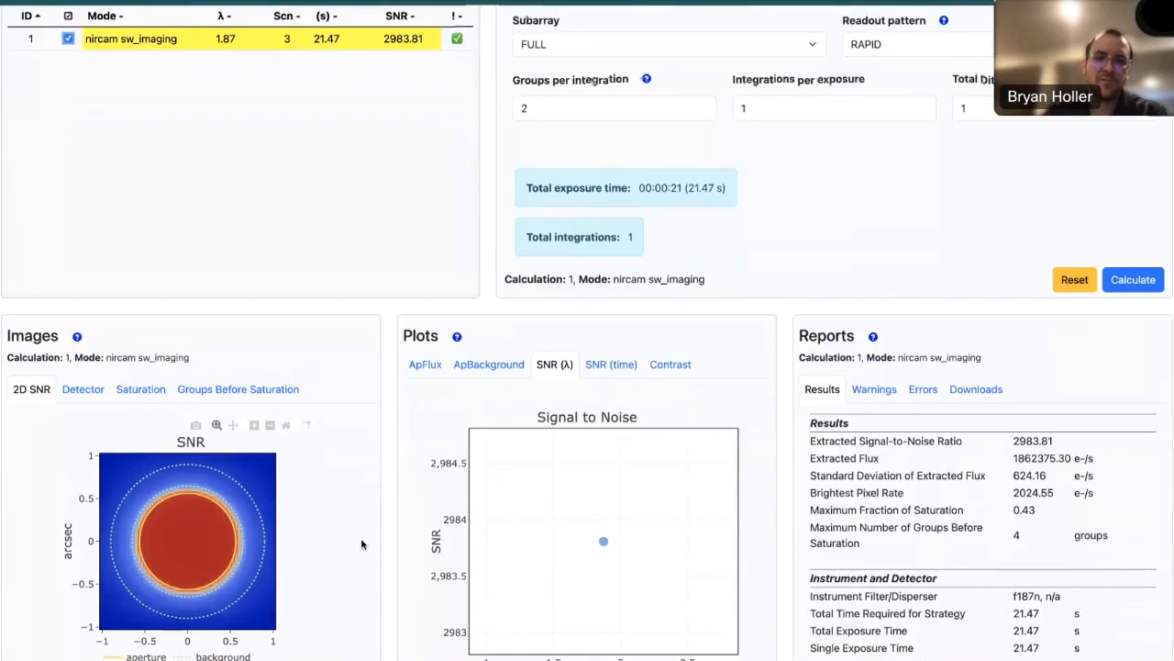
scroll(373, 528, down, 1)
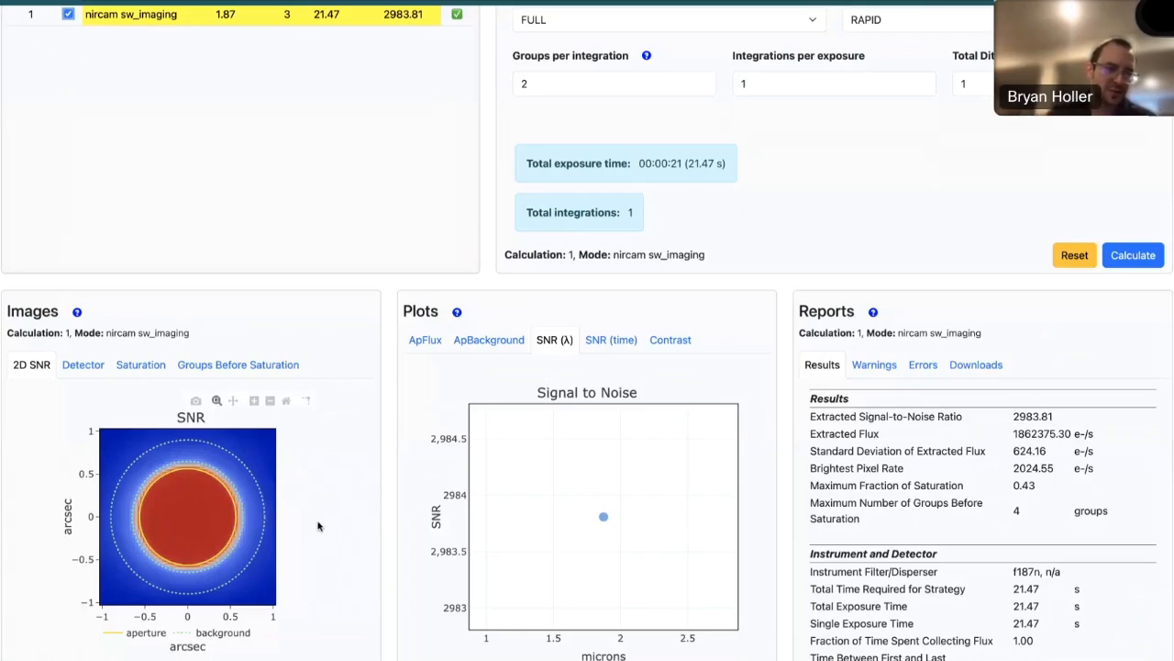
- Set the calculation's background configuration to High and check the Ra Dec position entry
scroll(372, 497, up, 2)
scroll(372, 497, up, 1)
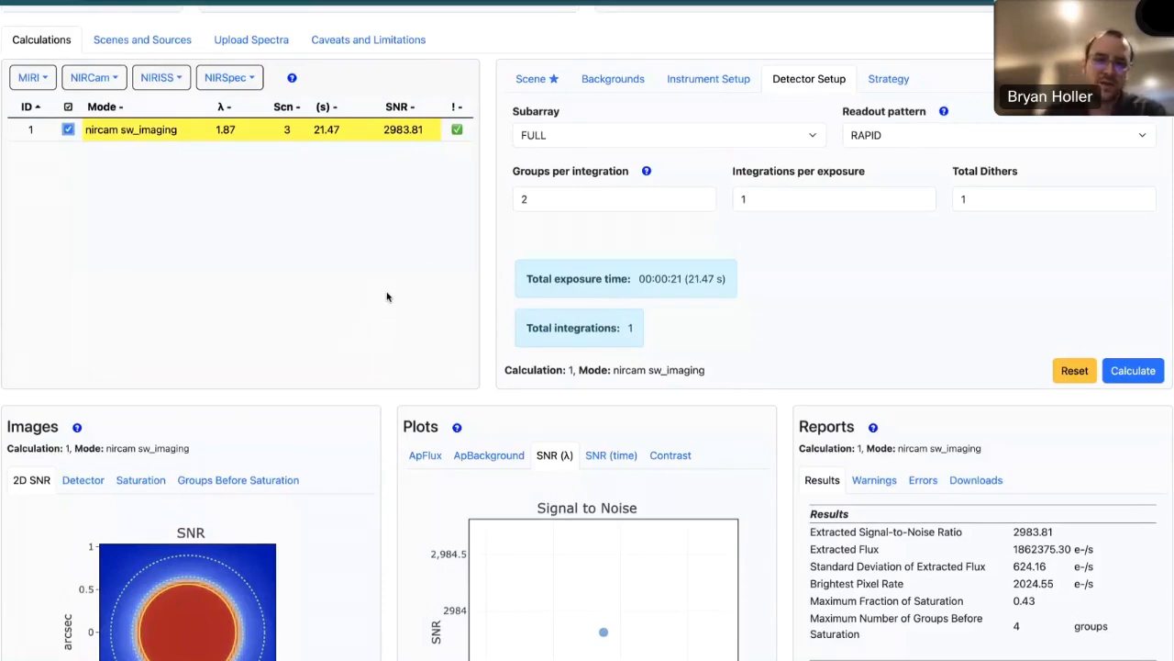
click(617, 83)
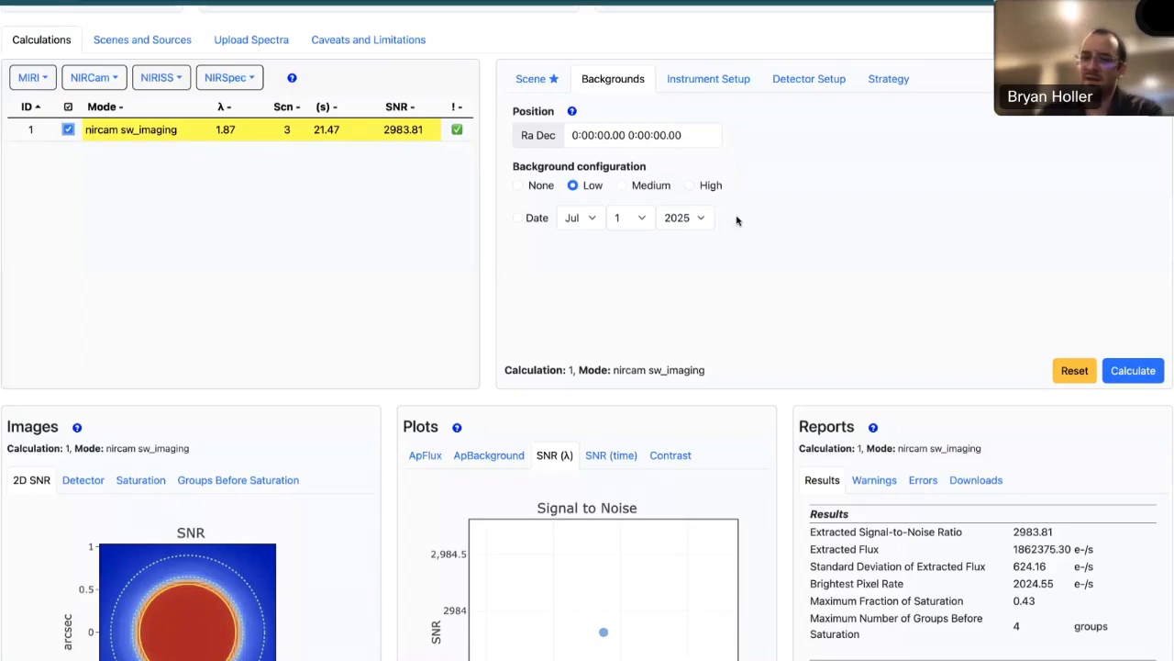
click(689, 186)
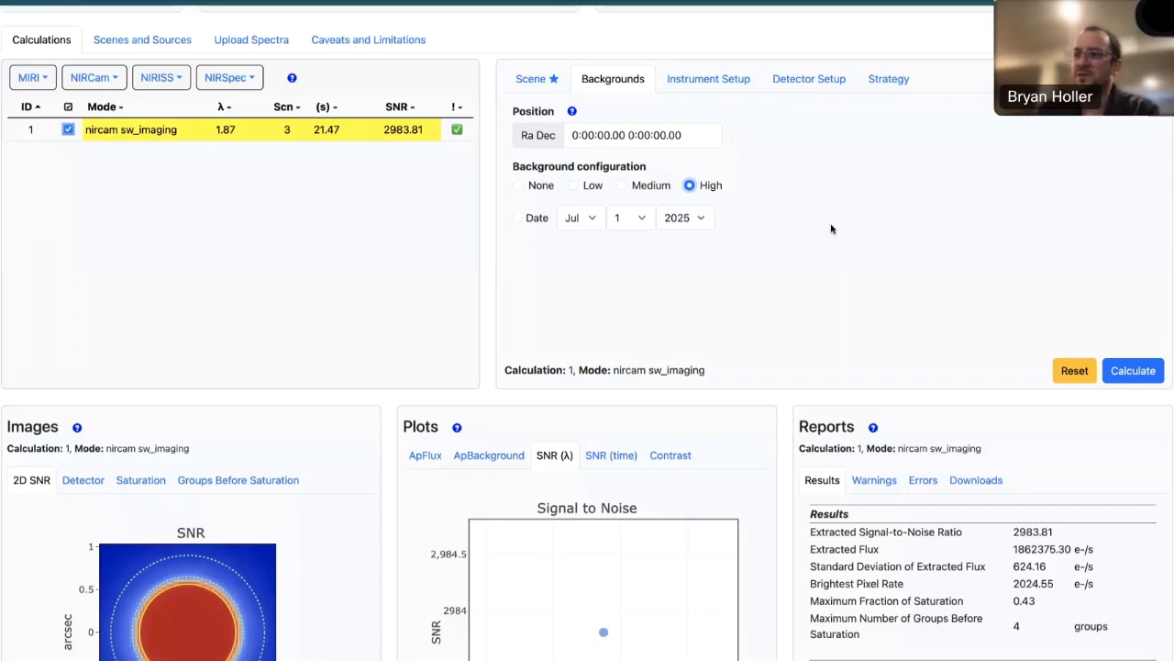
triple_click(687, 136)
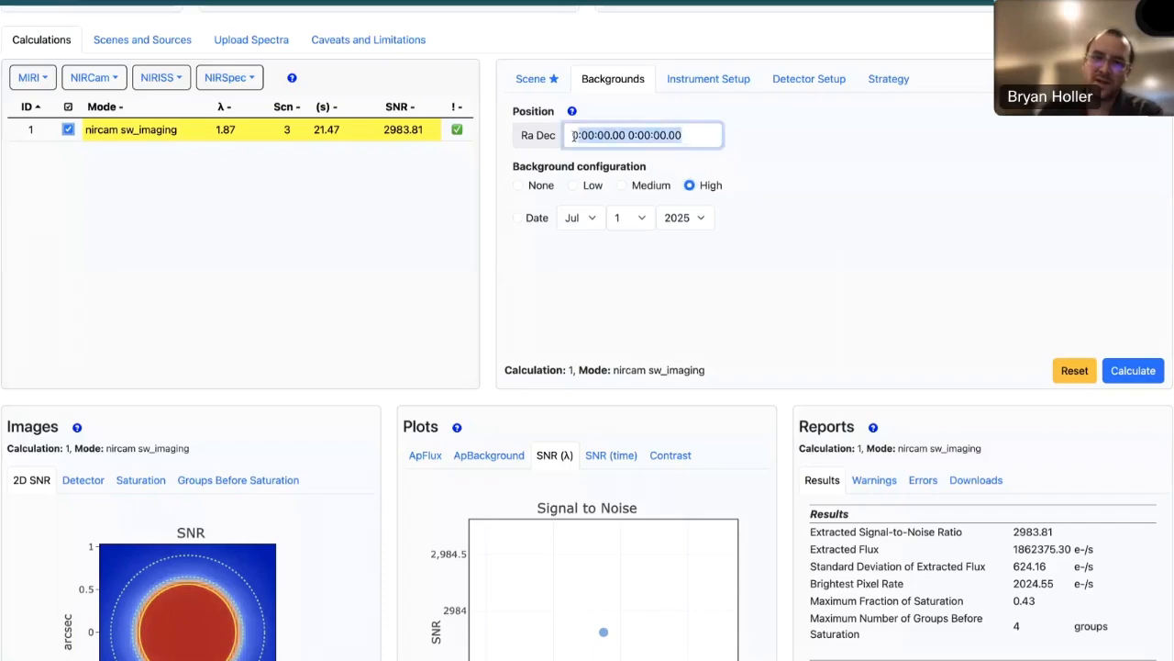
click(838, 184)
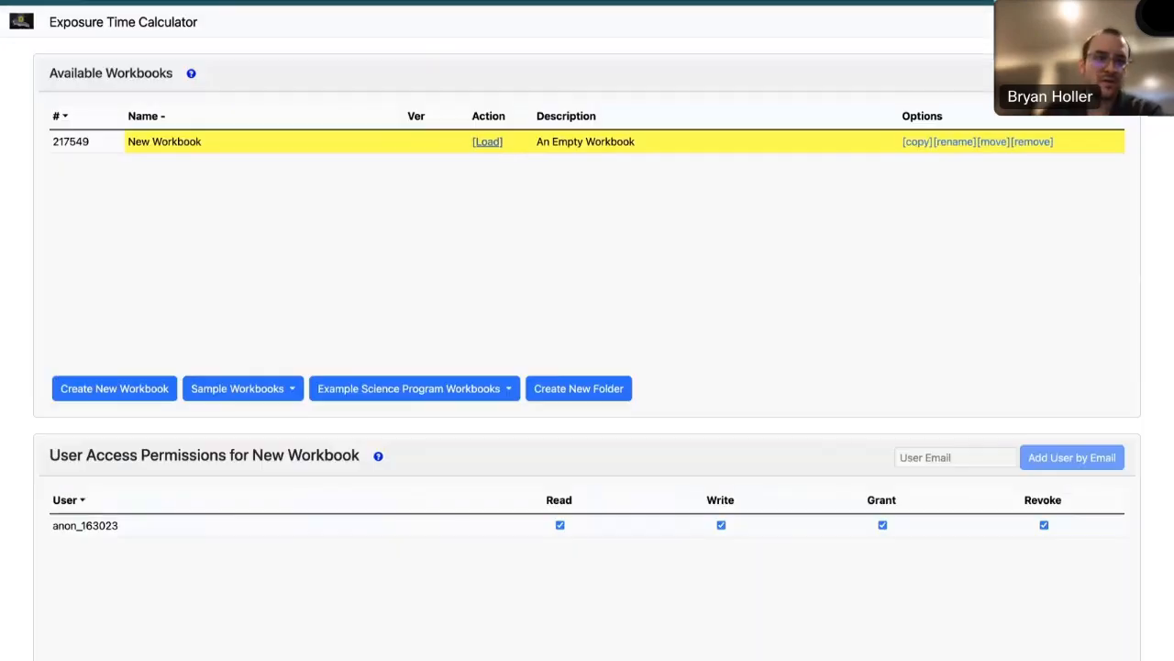
- Add the Solar System Sample Workbook to the available workbooks and select it
click(273, 390)
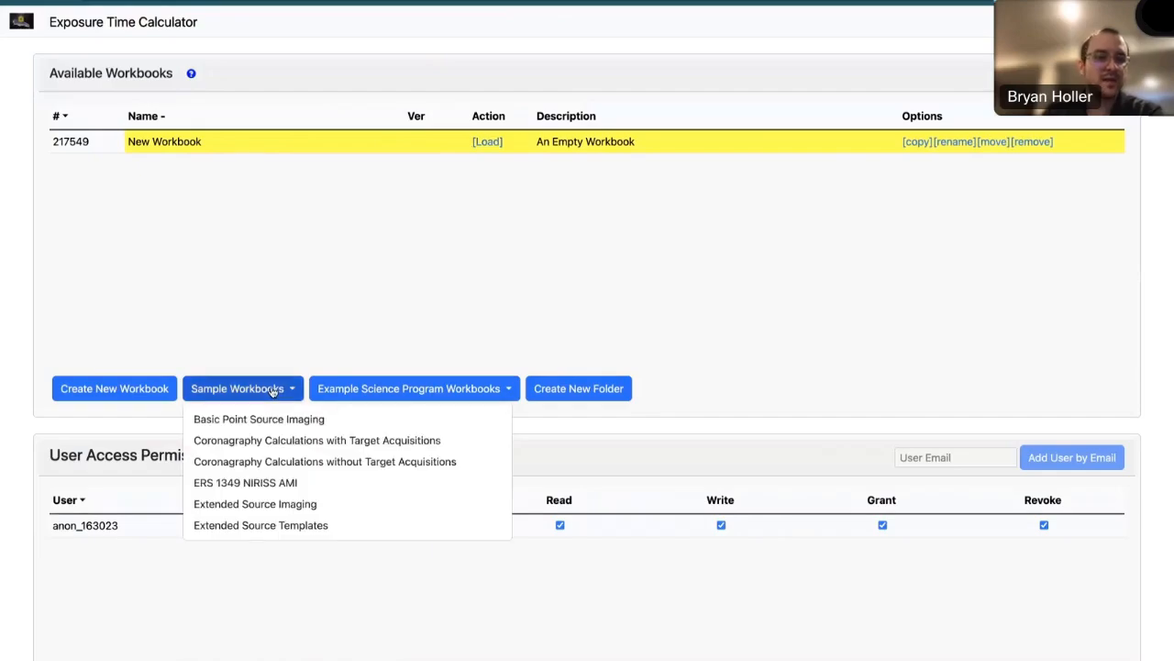
scroll(331, 511, down, 5)
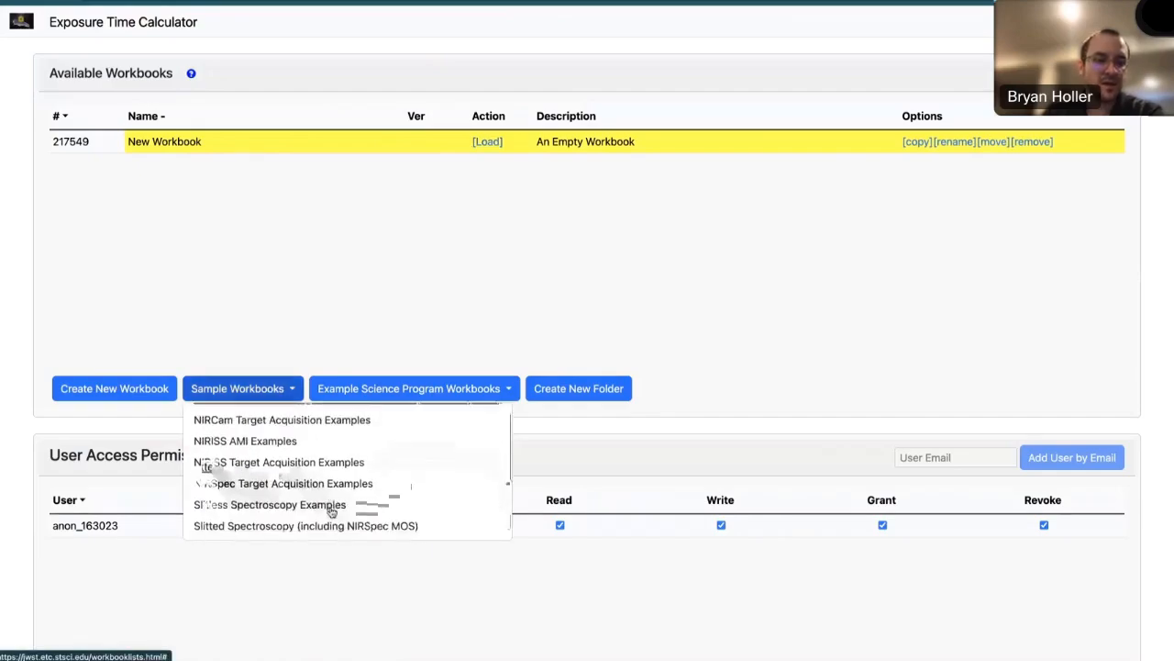
scroll(331, 511, down, 4)
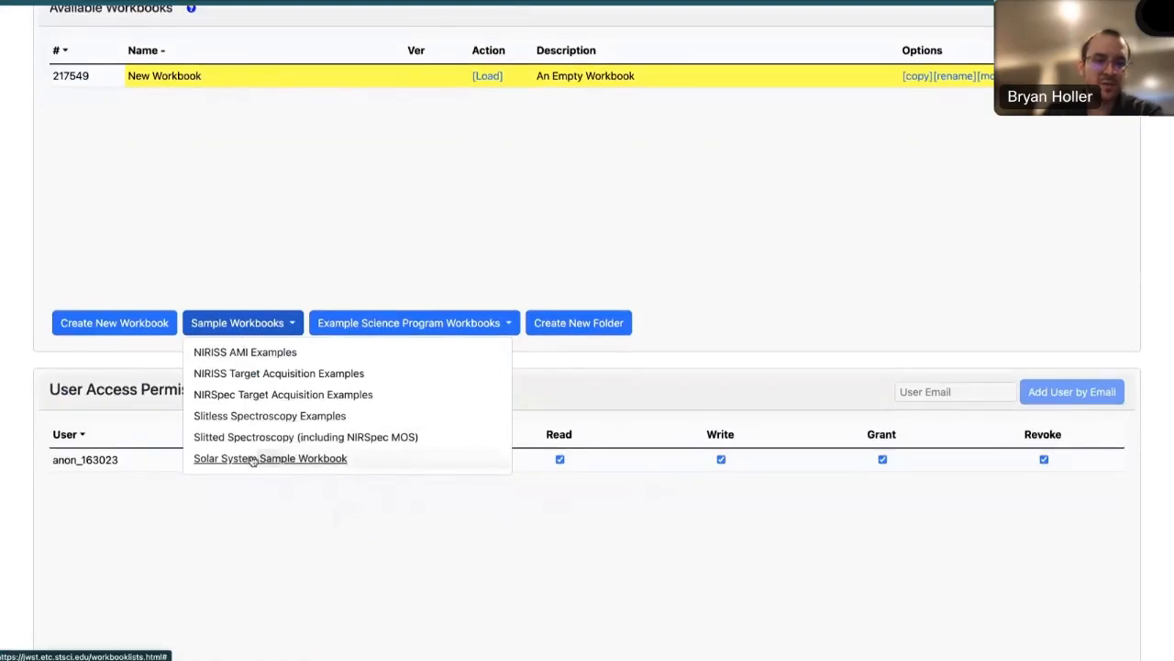
click(252, 459)
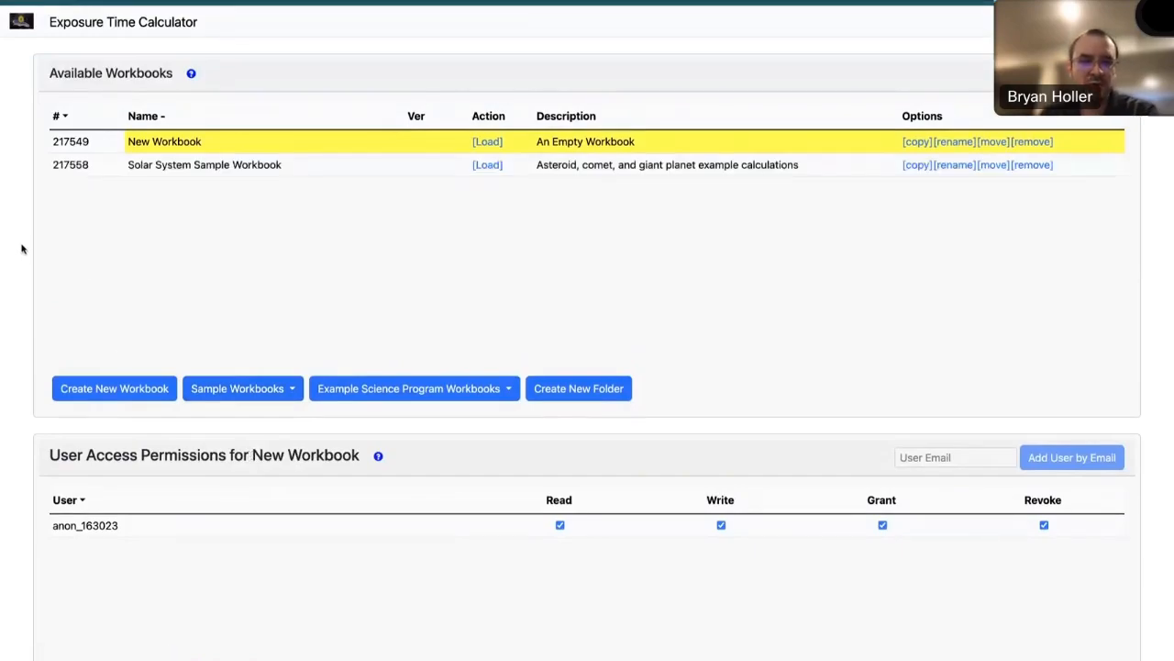
click(307, 173)
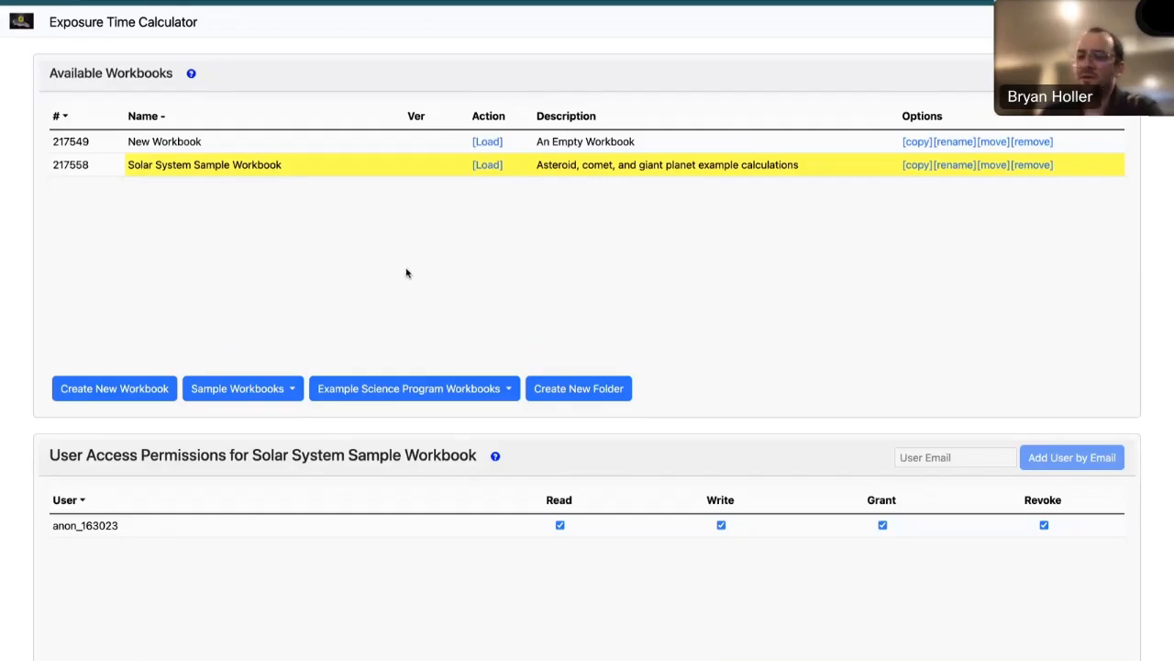
- Add example science program workbook #34, NIRSpec IFU and Fixed Slit Observations of Near-Earth Asteroids, and select it
click(465, 394)
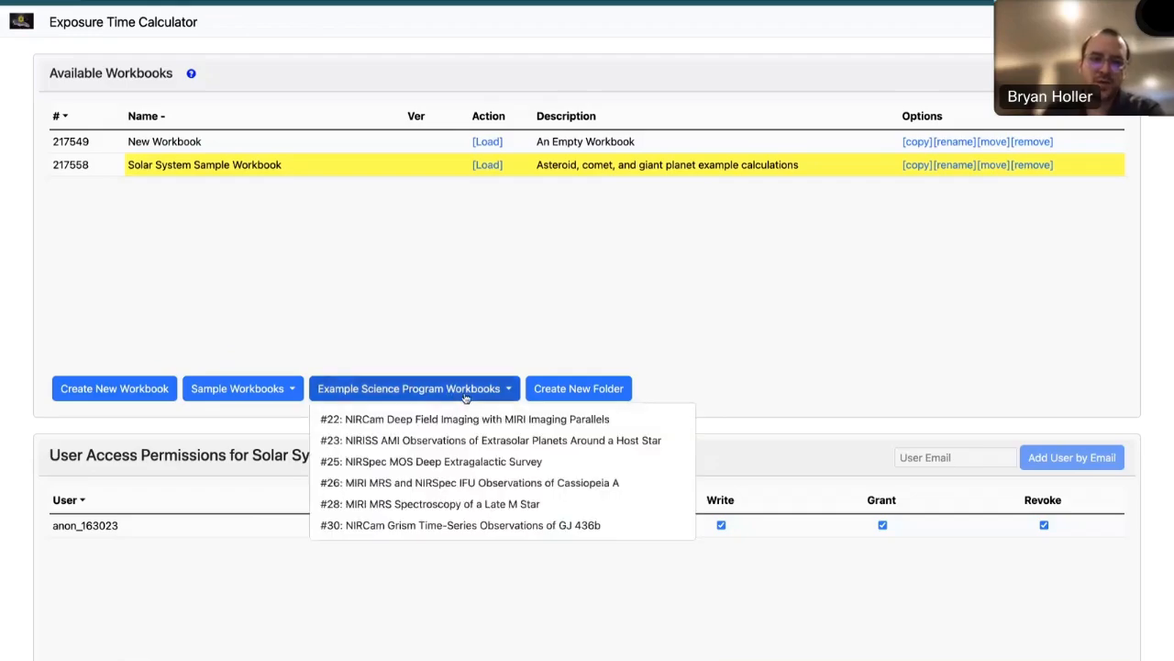
scroll(456, 468, down, 1)
scroll(457, 472, down, 3)
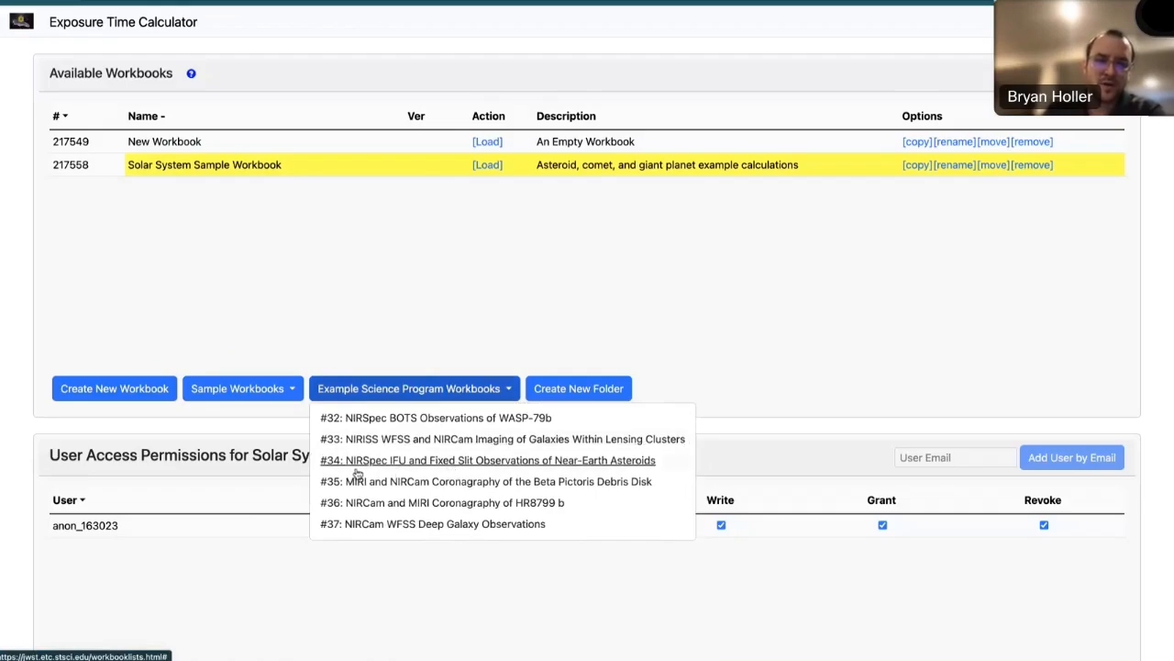
click(458, 468)
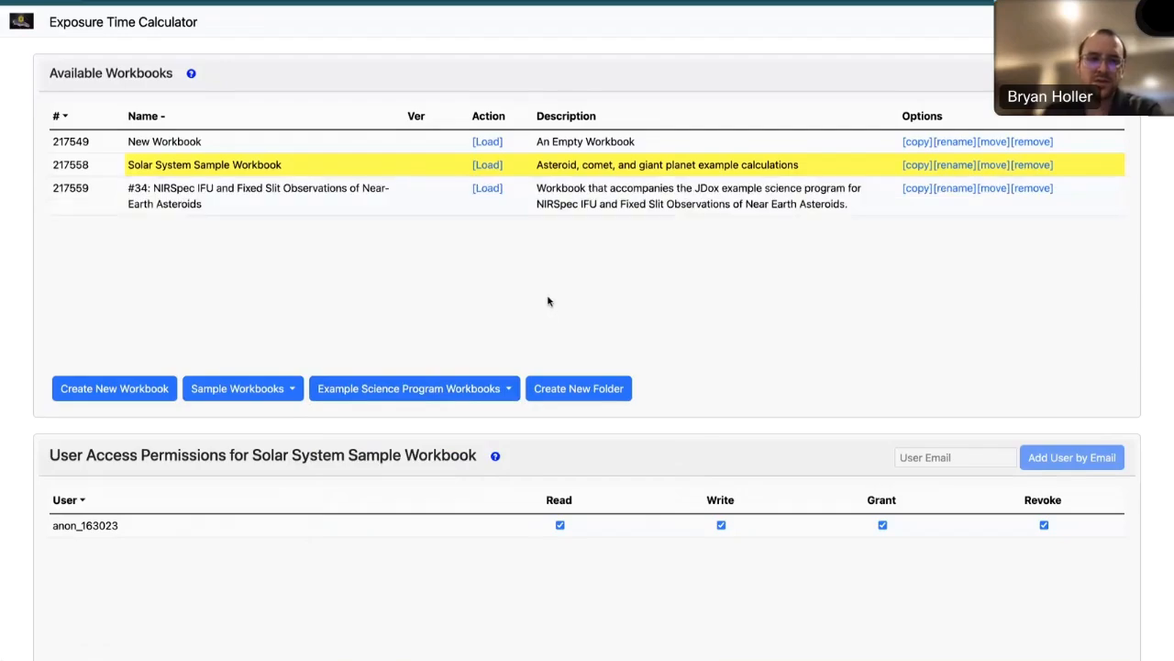
click(431, 205)
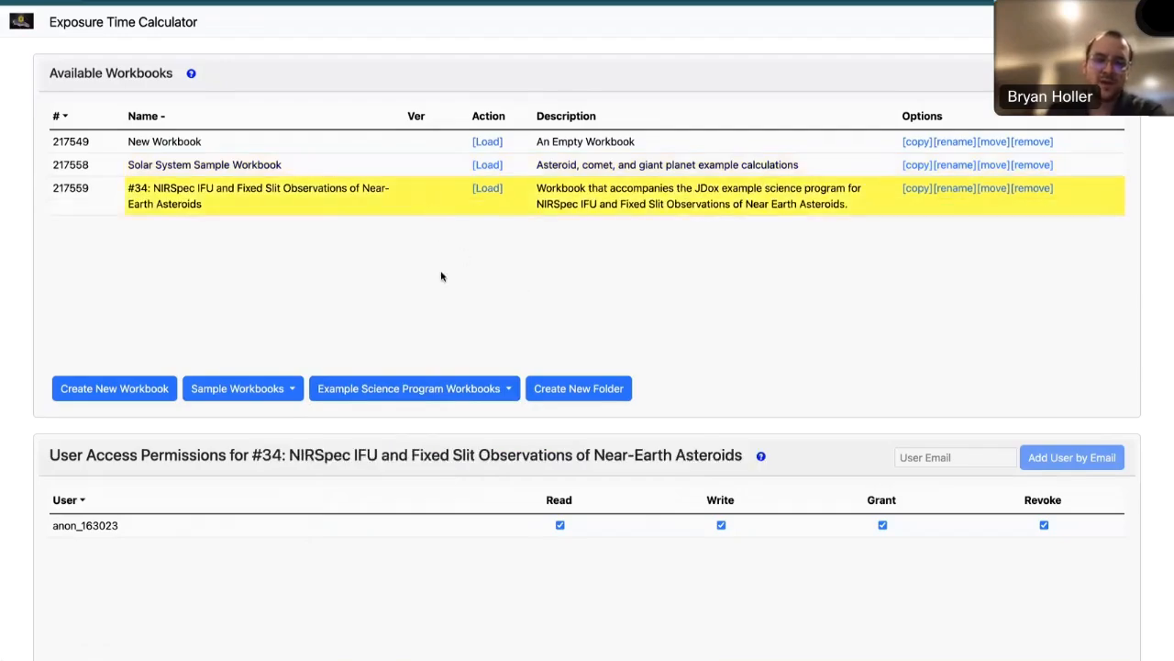